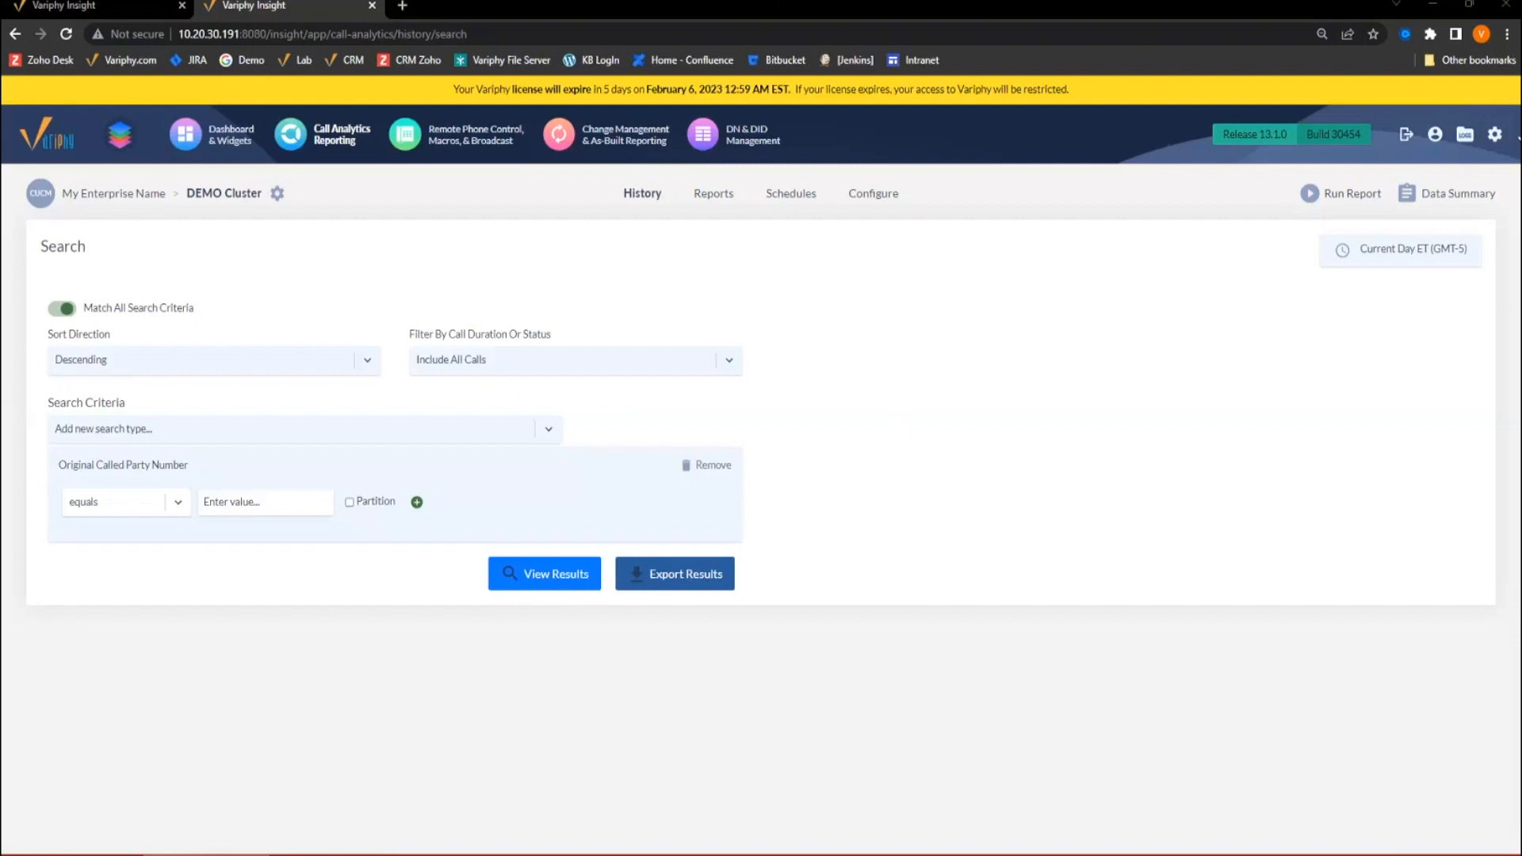
Open the License Expiration Email Alerts settings, review the days on which notifications are sent, and close them without saving.
{"action": "mouse_move", "coordinate": [1494, 134]}
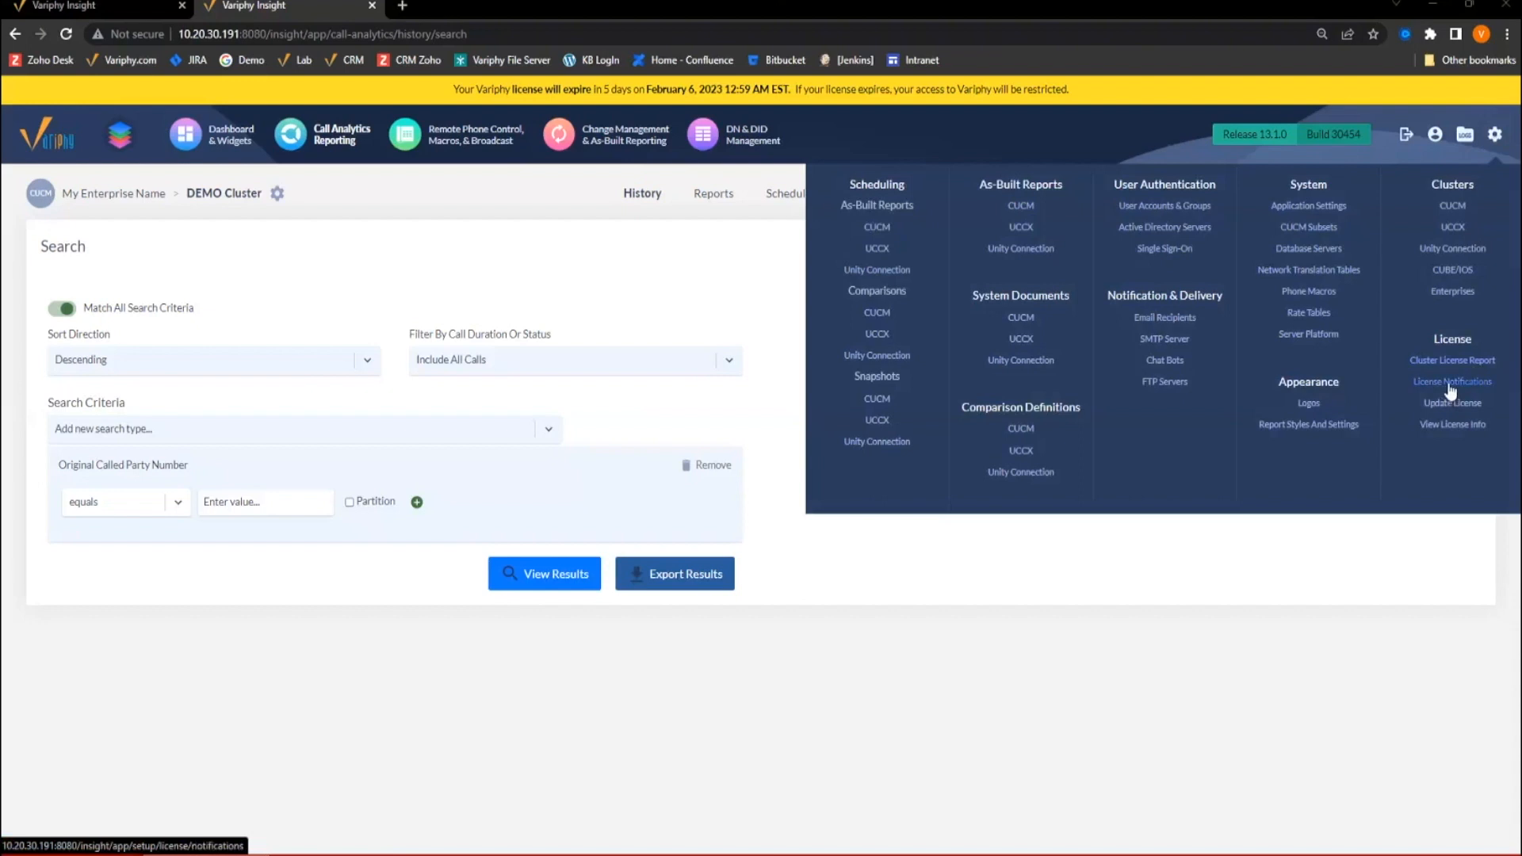
{"action": "left_click", "coordinate": [1451, 383]}
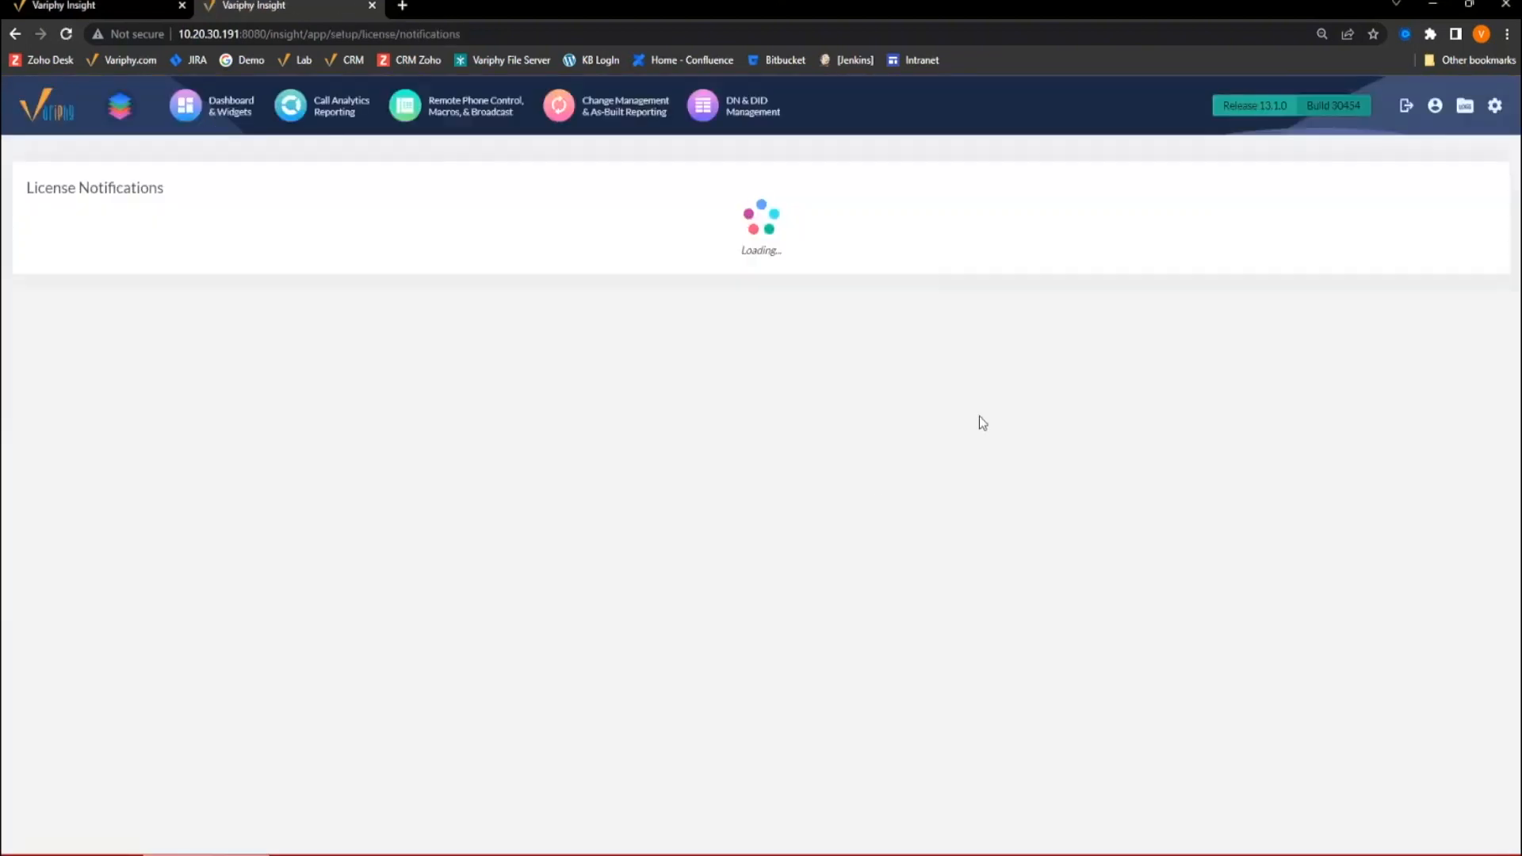
{"action": "left_click", "coordinate": [95, 297]}
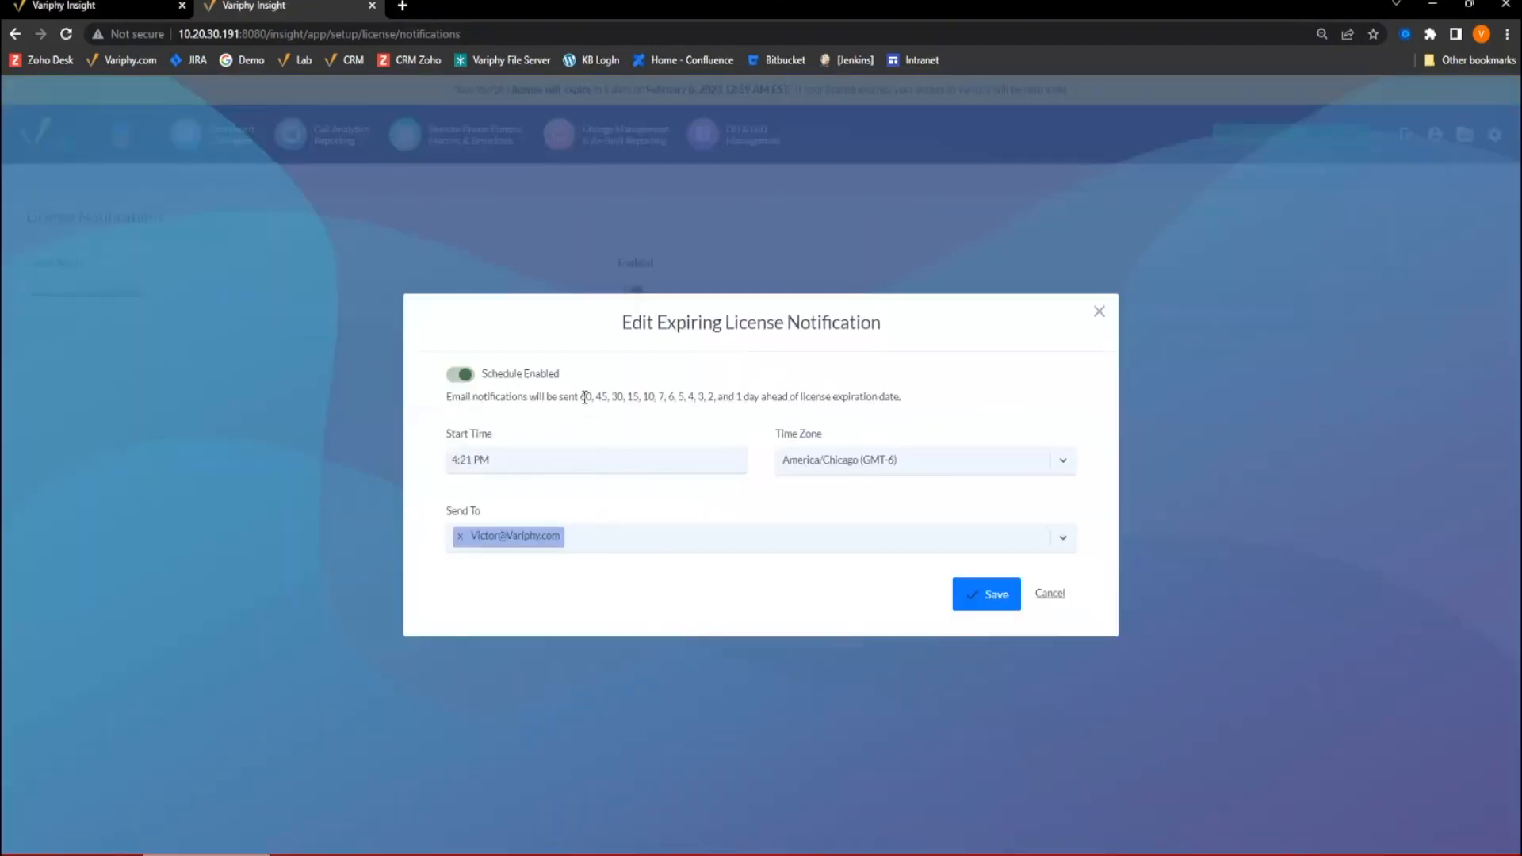
{"action": "left_click_drag", "start_coordinate": [583, 396], "coordinate": [878, 396]}
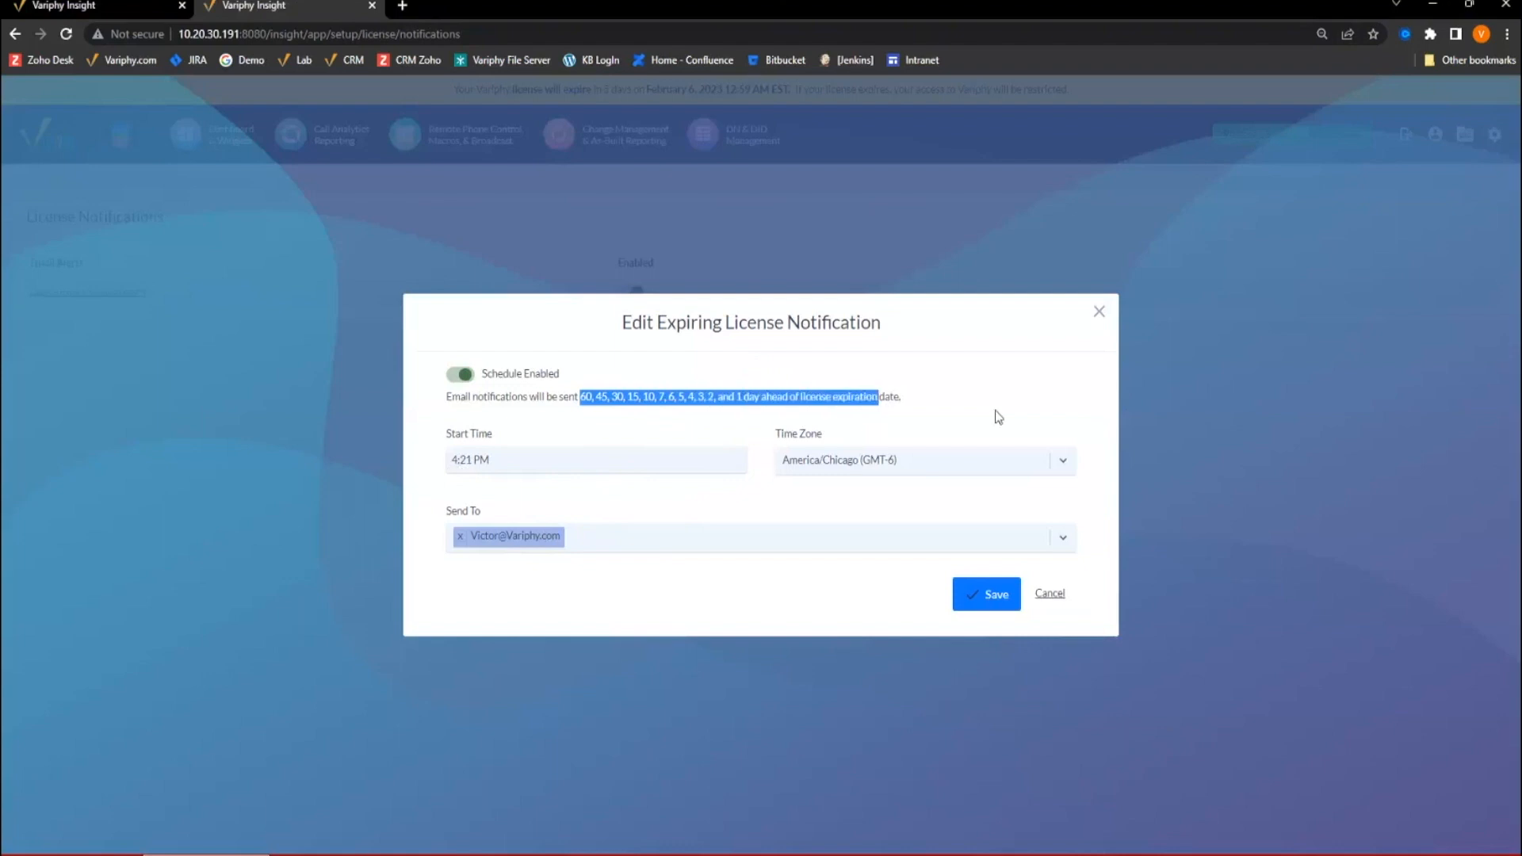
{"action": "left_click", "coordinate": [947, 396]}
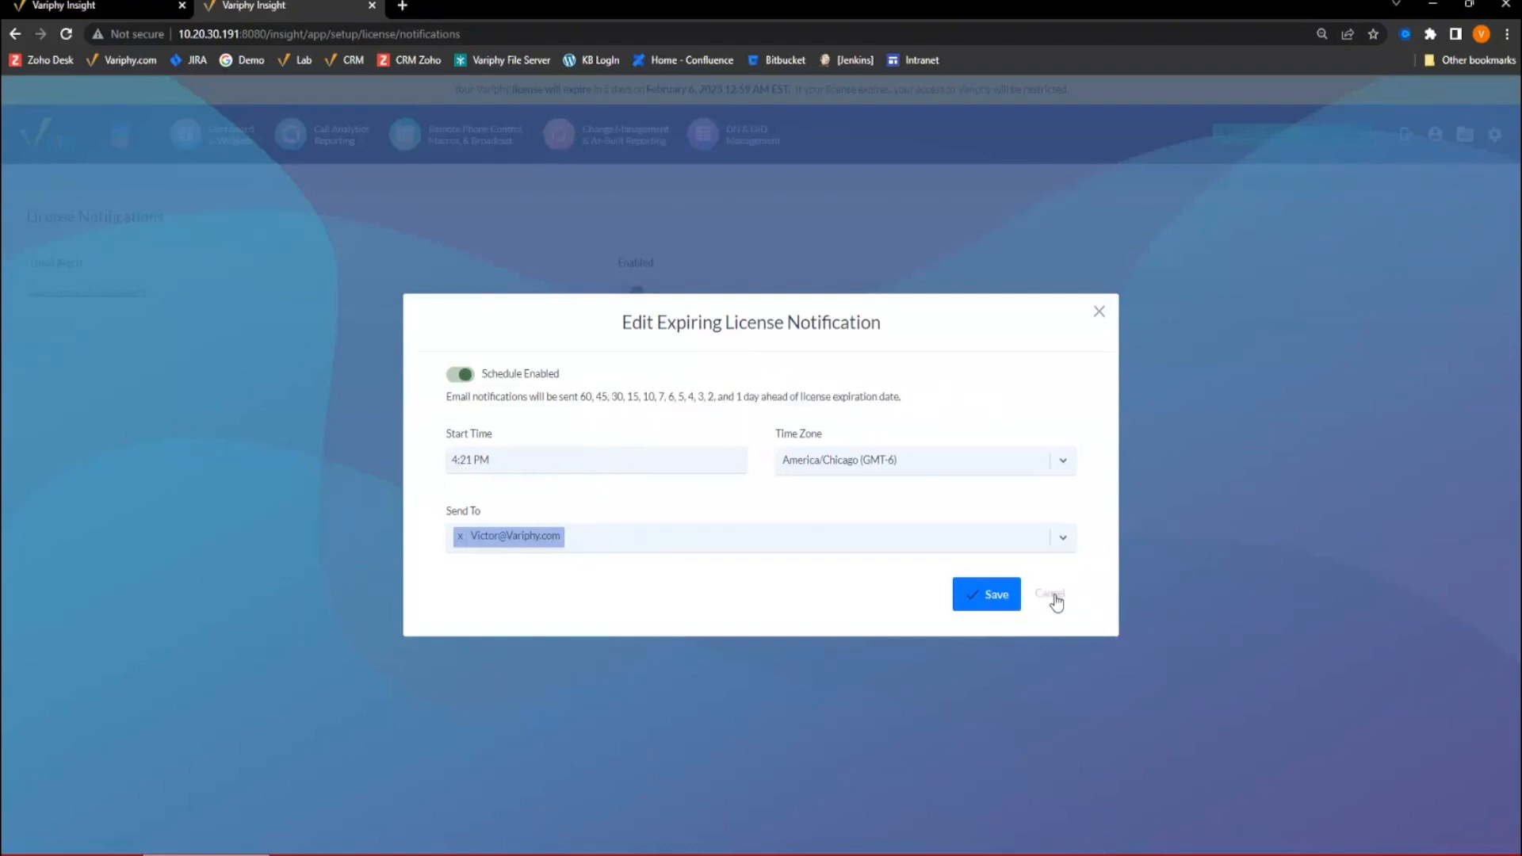
{"action": "left_click", "coordinate": [1050, 596]}
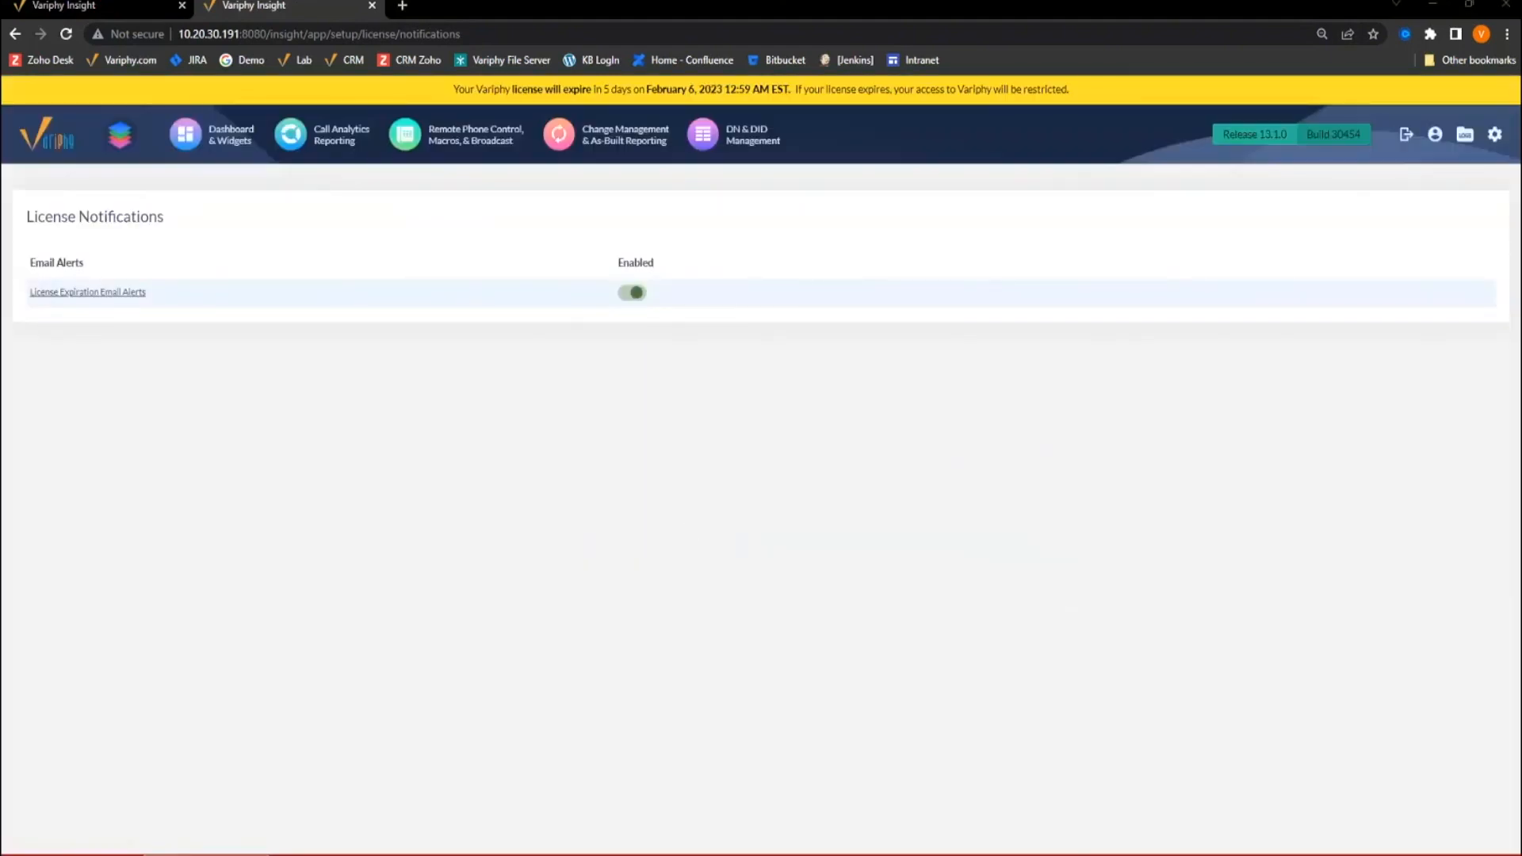
Switch to the Gmail window to review the license expiration email's subject and attachment, and return to the License Notifications page.
{"action": "left_click_drag", "start_coordinate": [672, 1], "coordinate": [672, 249]}
{"action": "double_click", "coordinate": [672, 250]}
{"action": "left_click_drag", "start_coordinate": [232, 122], "coordinate": [567, 123]}
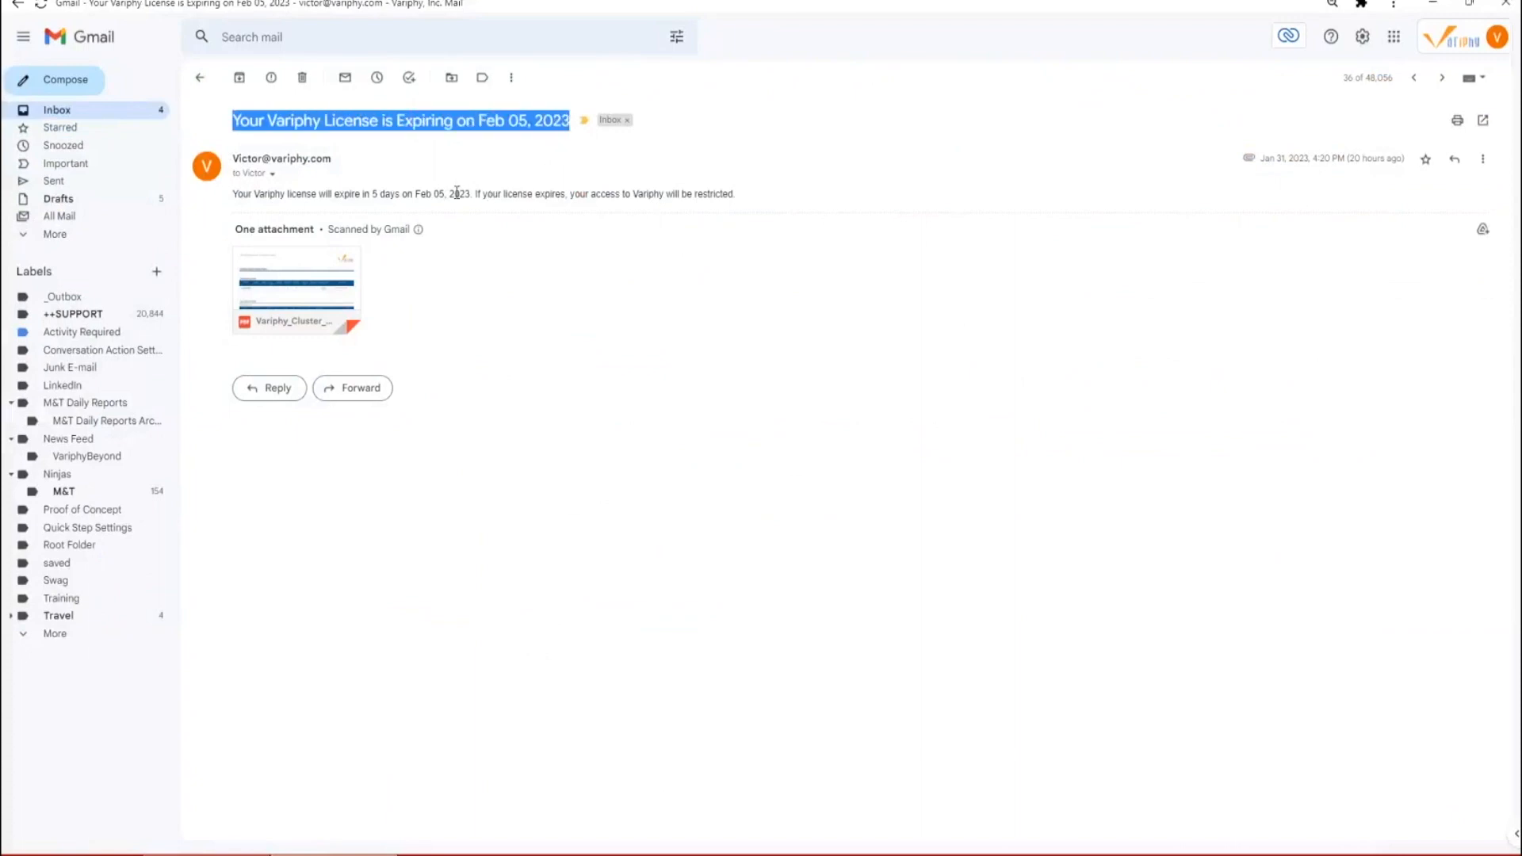
{"action": "mouse_move", "coordinate": [327, 277]}
{"action": "left_click_drag", "start_coordinate": [1088, 11], "coordinate": [1521, 87]}
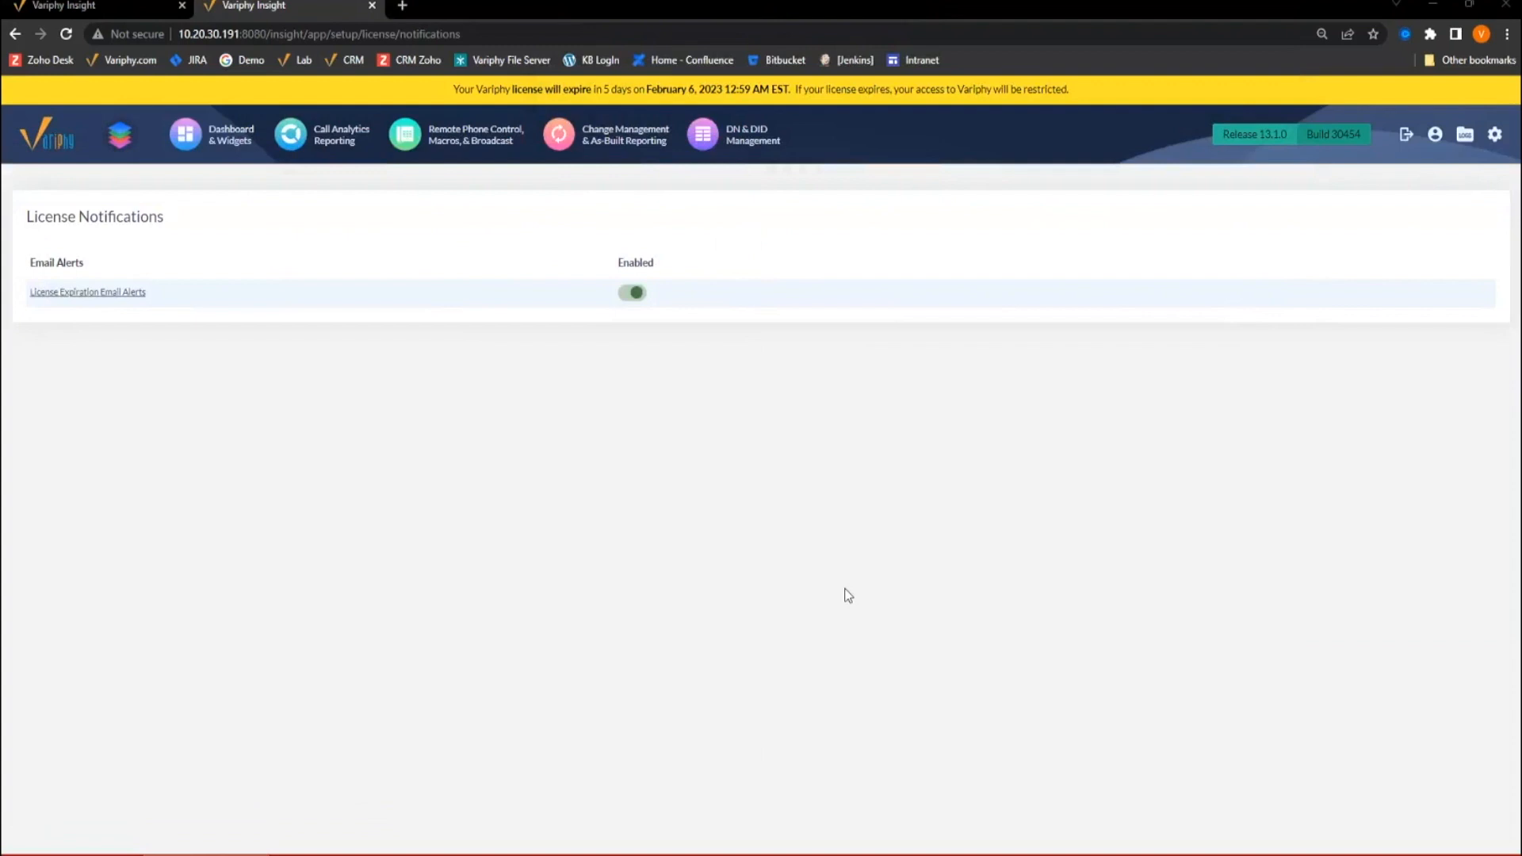
Switch to the Mexico City cluster's call history results and examine the Ring Time and Computed Ring Time columns.
{"action": "left_click", "coordinate": [121, 6]}
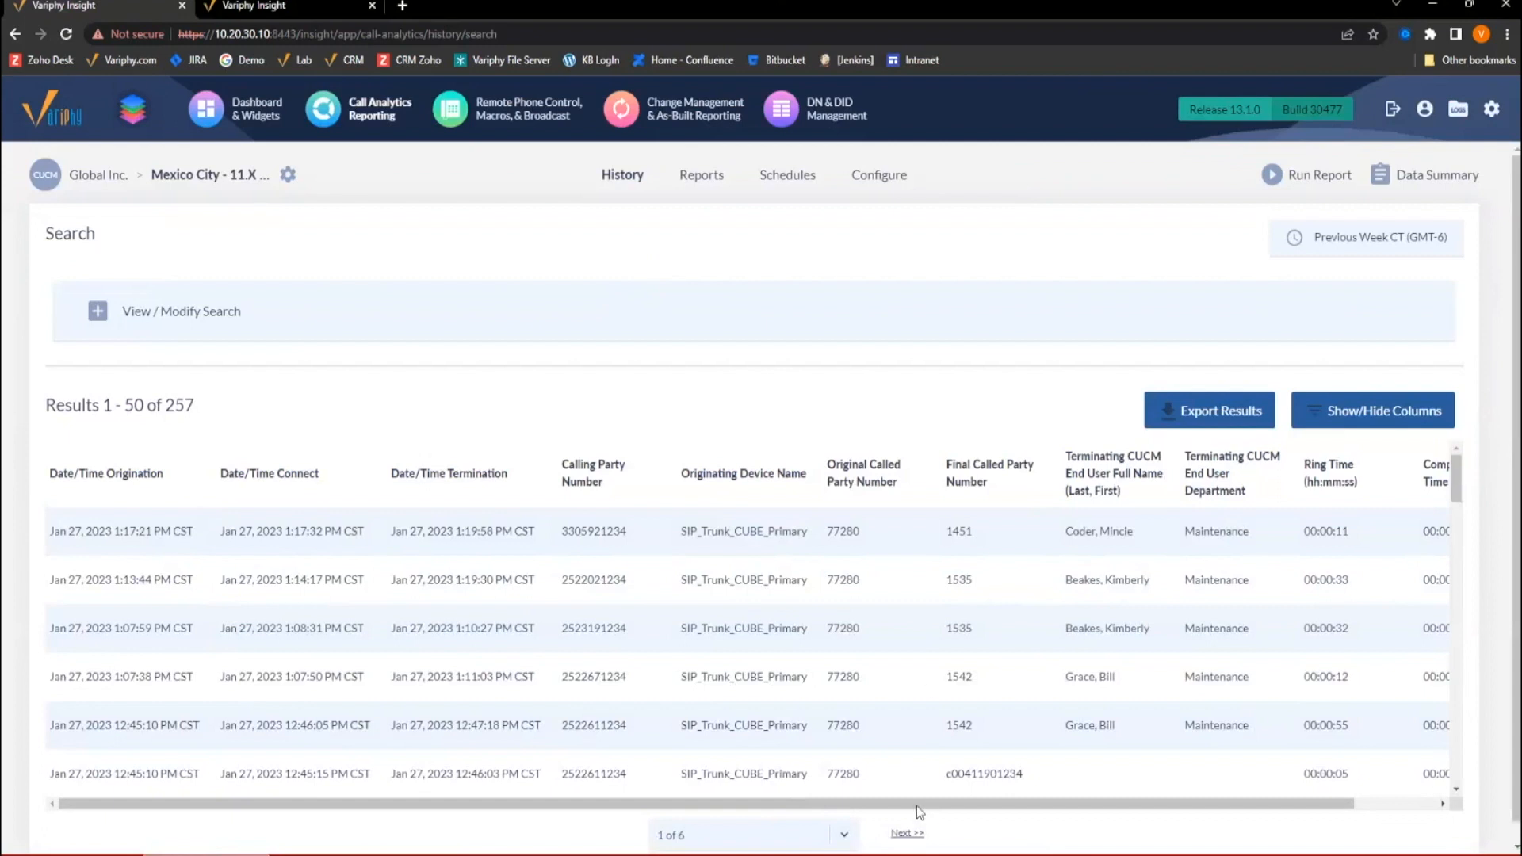
{"action": "left_click_drag", "start_coordinate": [916, 805], "coordinate": [1154, 753]}
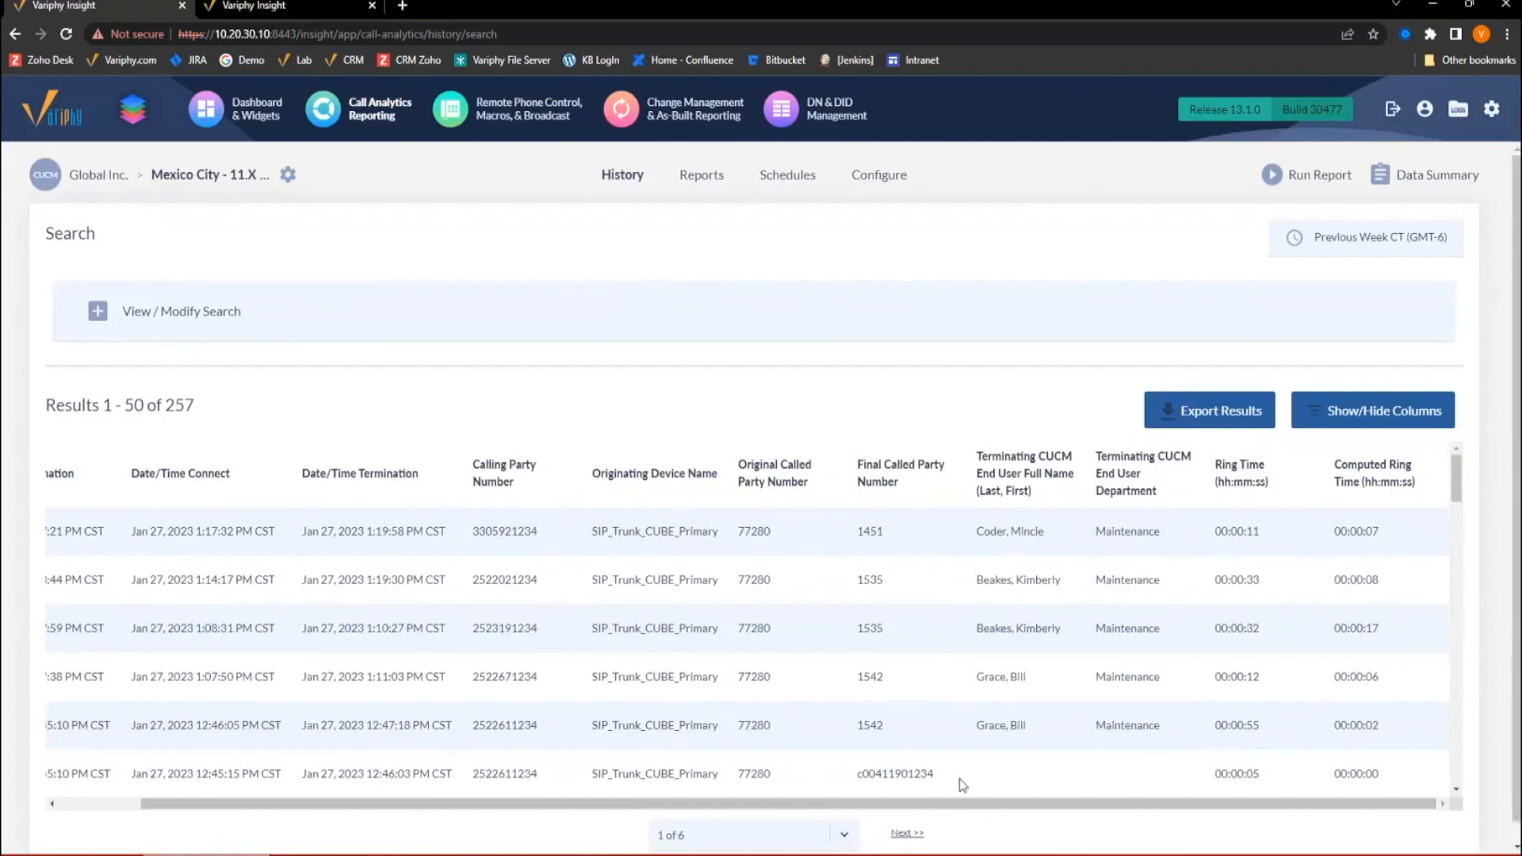
{"action": "left_click_drag", "start_coordinate": [959, 806], "coordinate": [875, 806]}
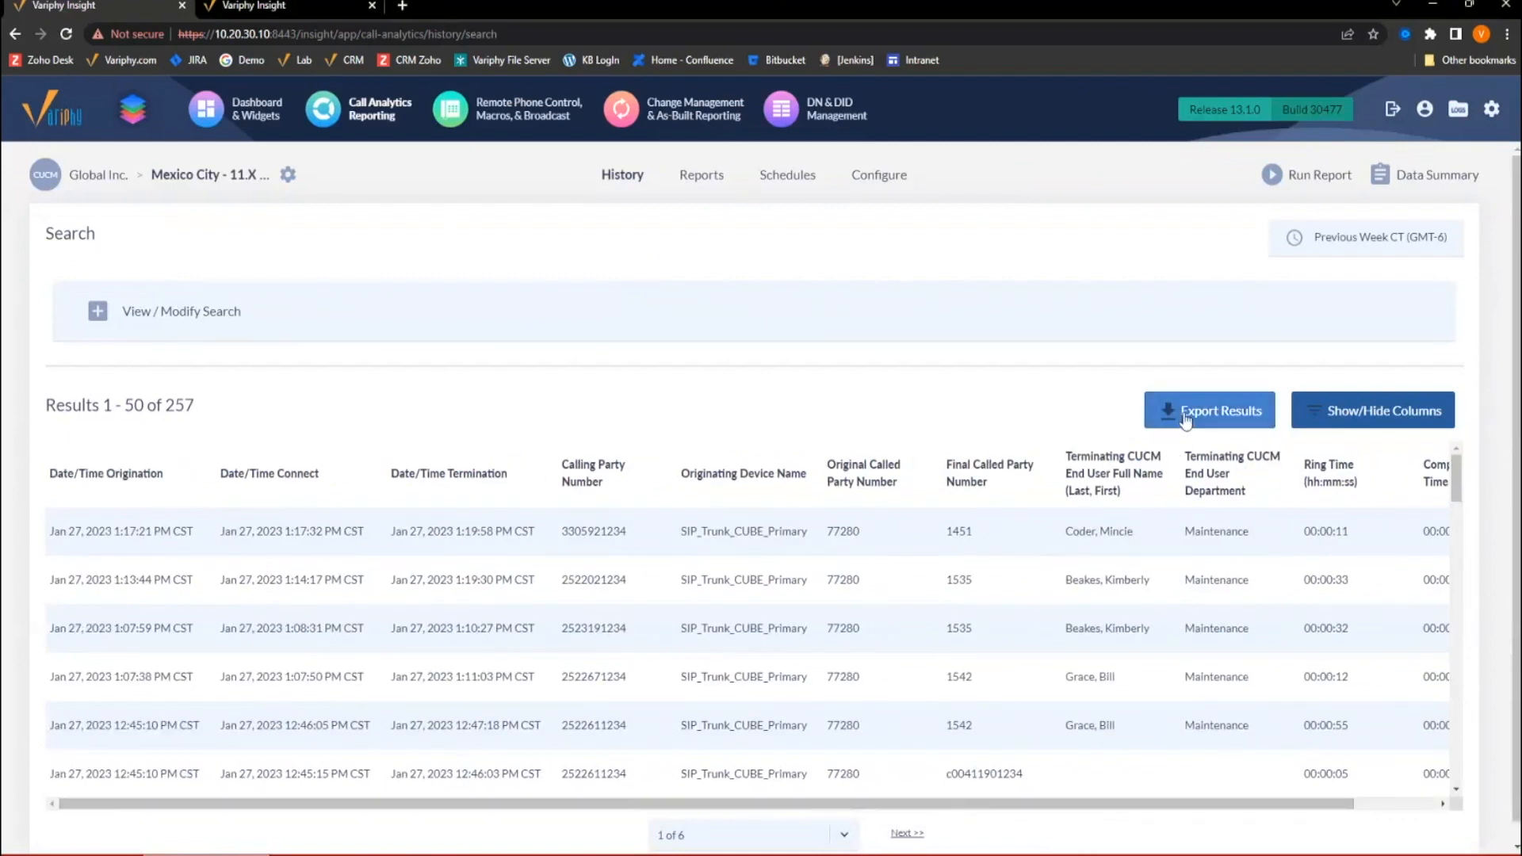
Export the call history results as a downloaded HTML report with all Cradle to Grave options enabled, and open the file.
{"action": "left_click", "coordinate": [1172, 411]}
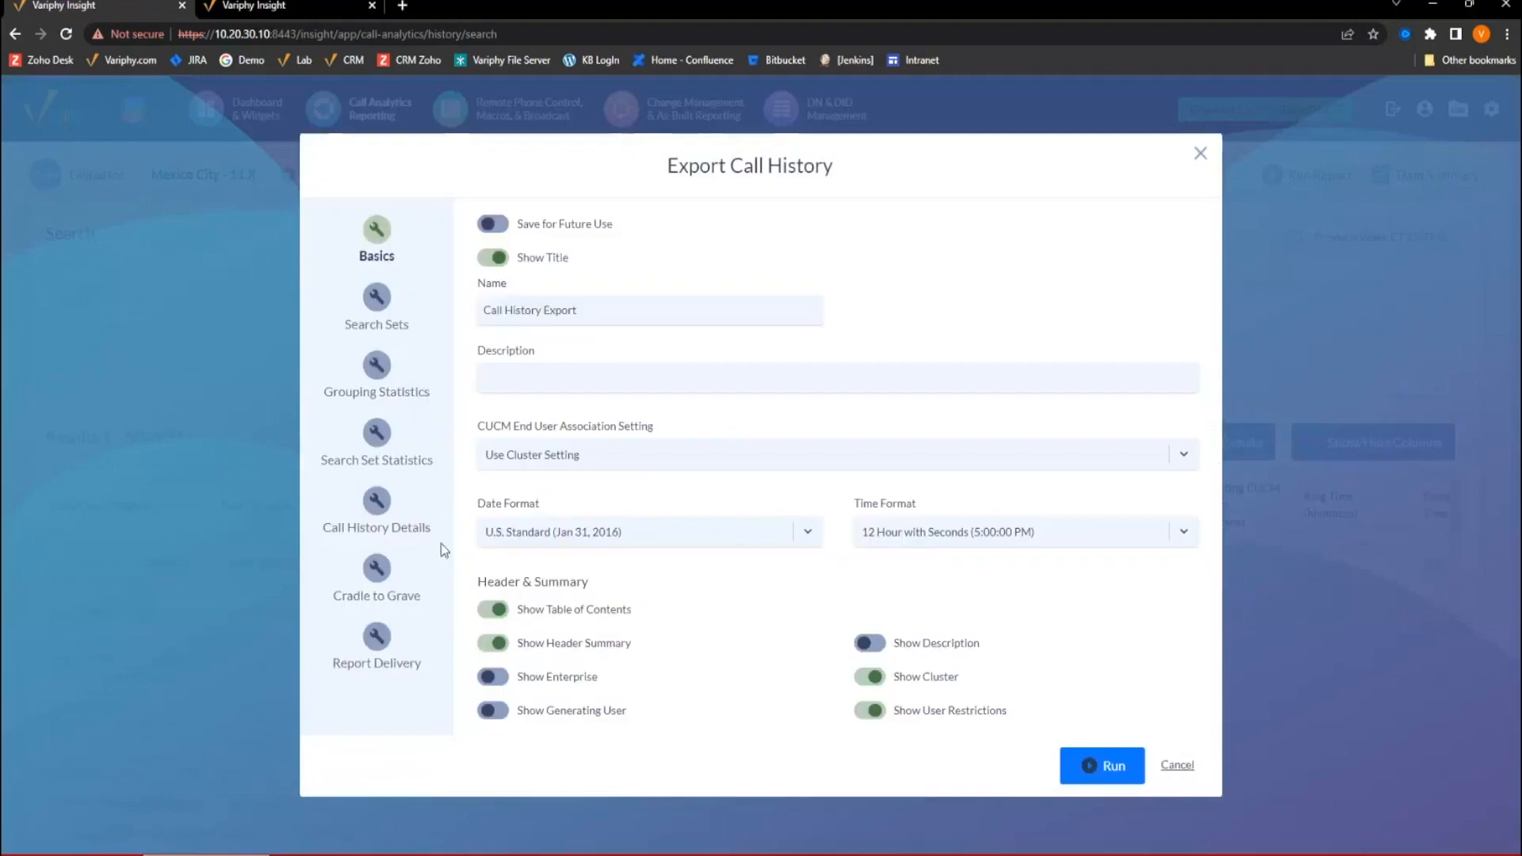
{"action": "left_click", "coordinate": [379, 583]}
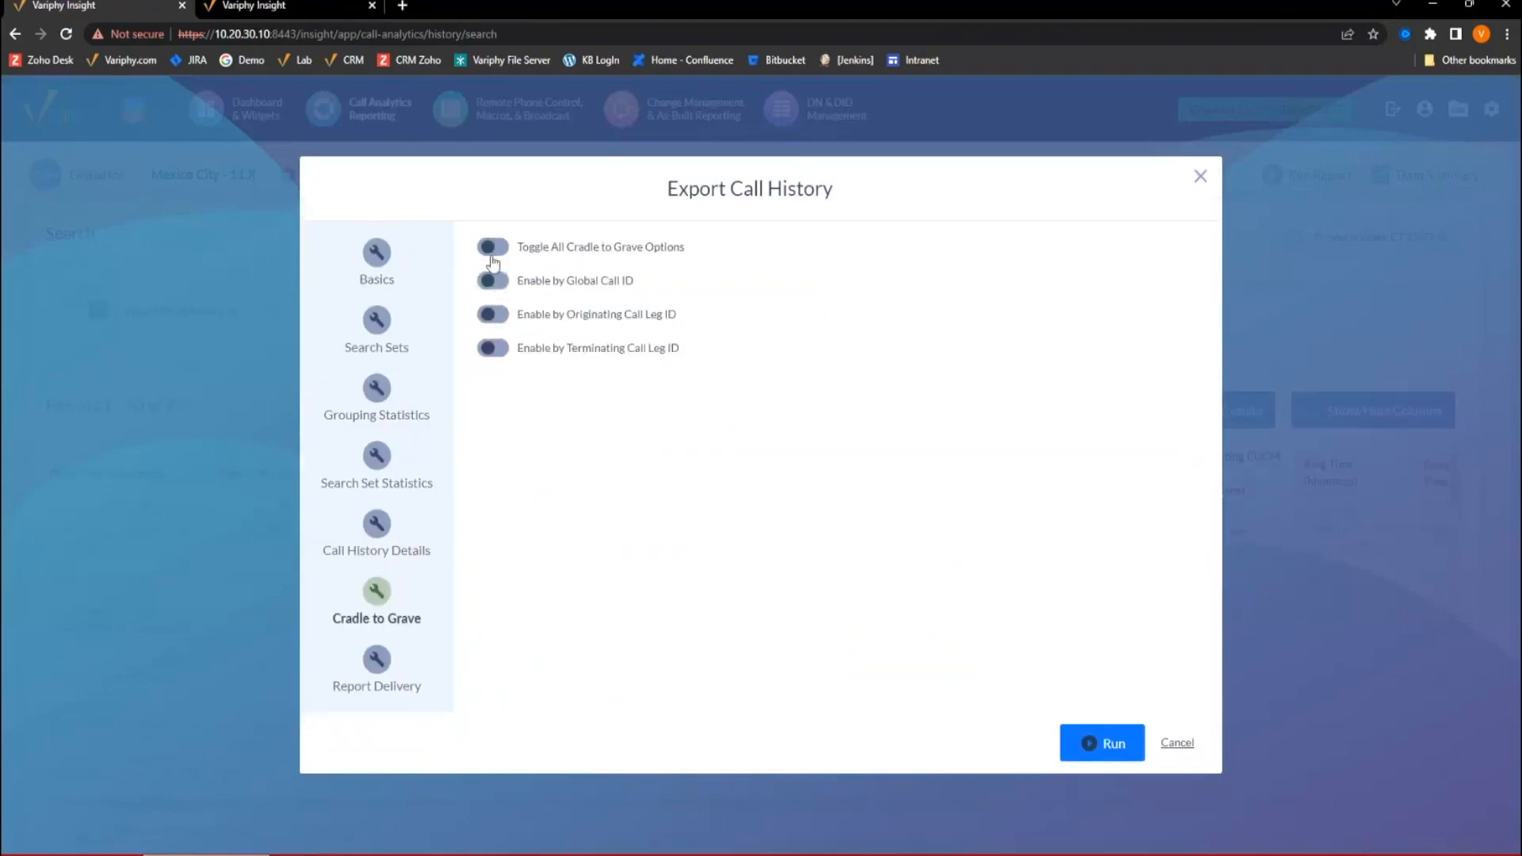
{"action": "left_click", "coordinate": [493, 247]}
{"action": "left_click", "coordinate": [378, 658]}
{"action": "left_click", "coordinate": [720, 358]}
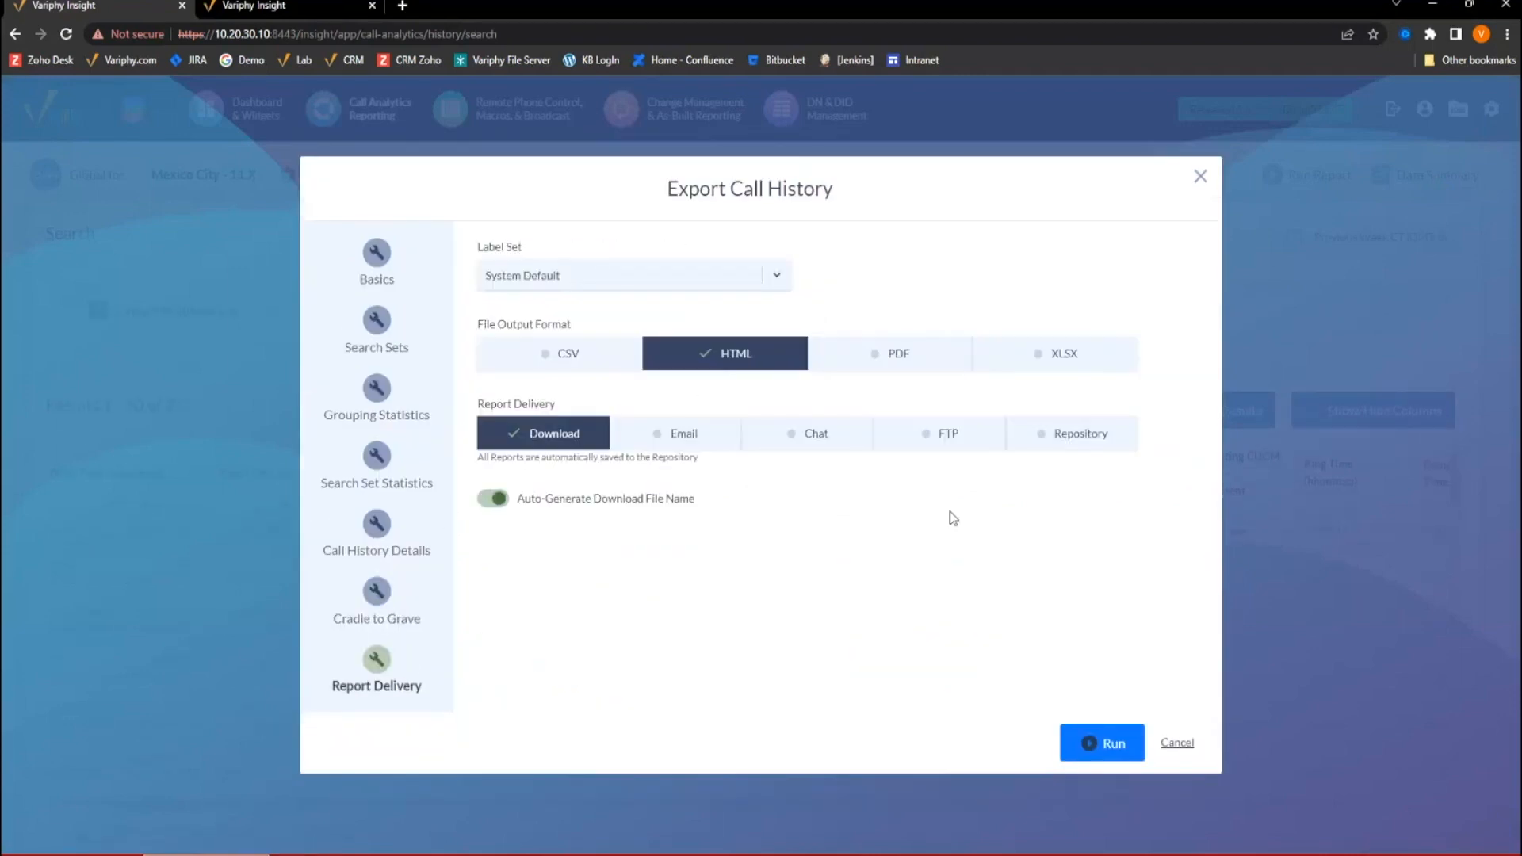
{"action": "left_click", "coordinate": [1103, 743]}
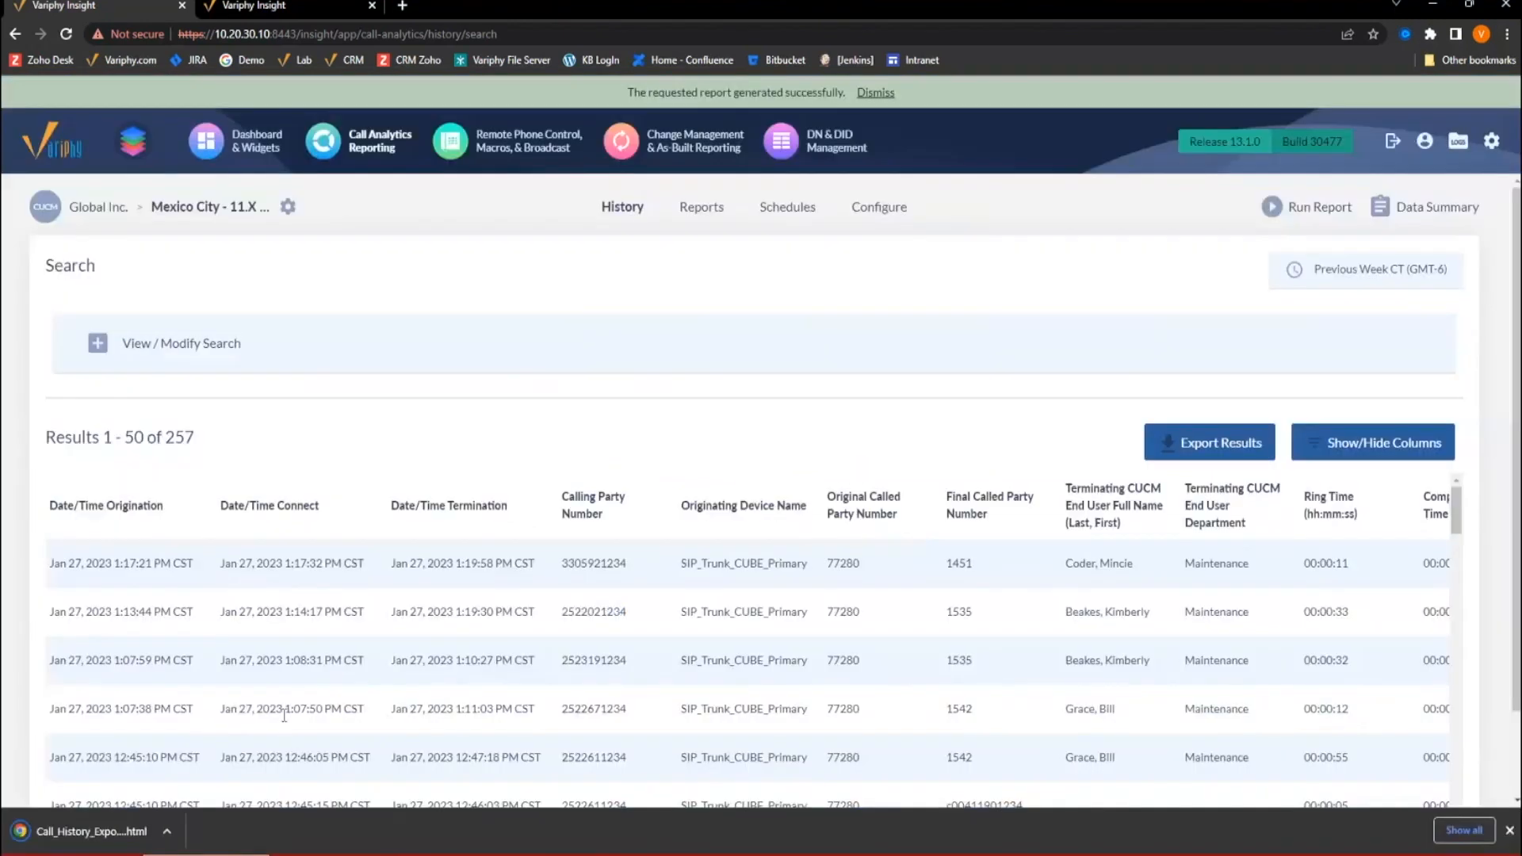
{"action": "left_click", "coordinate": [119, 833]}
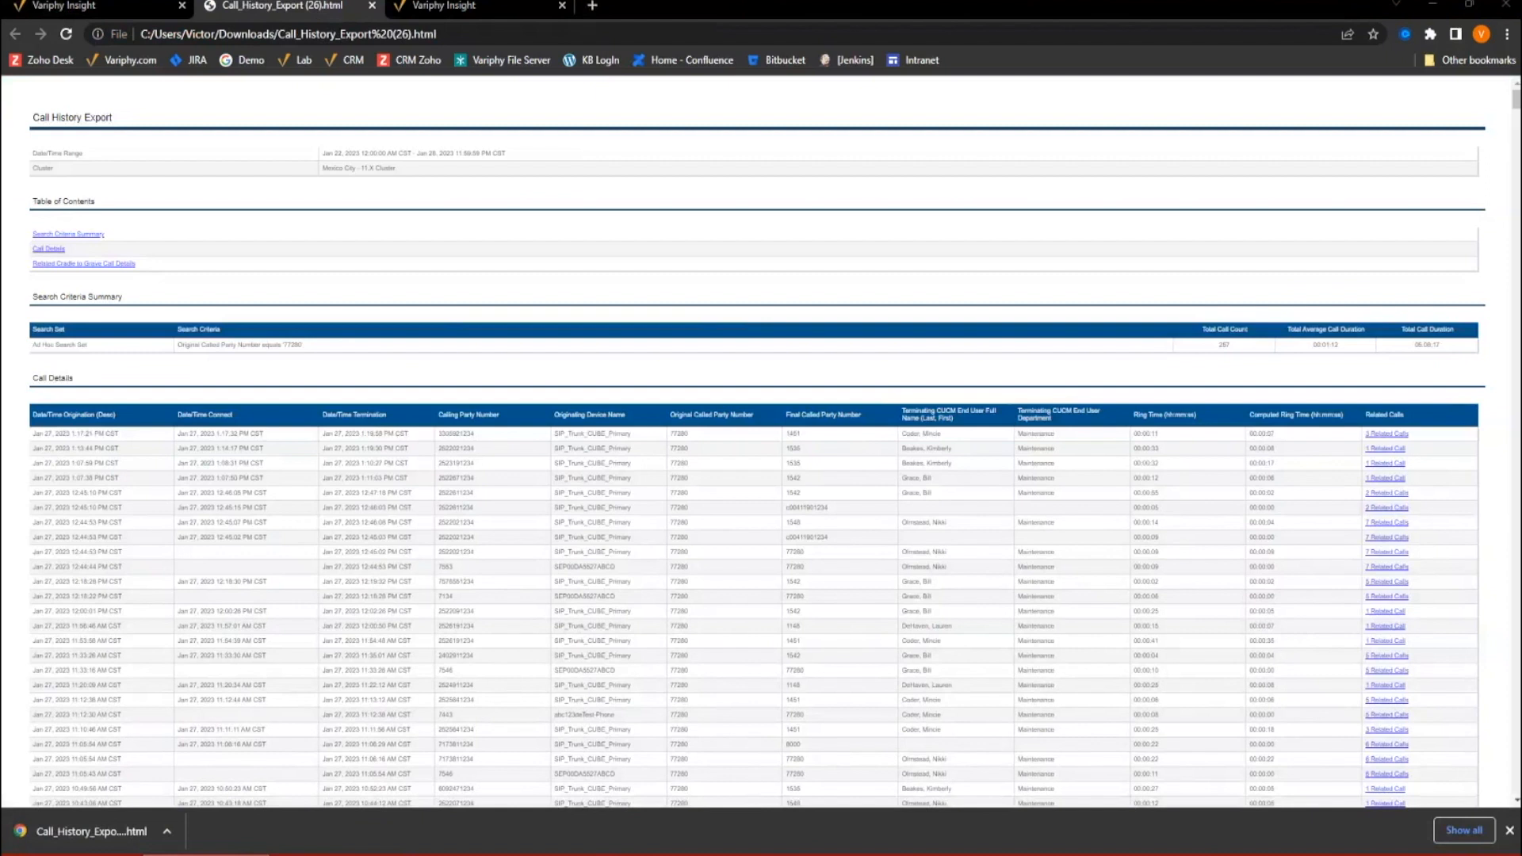
Find "Sequence 185" in the exported report and enlarge the page to 150% to read its call legs.
{"action": "key", "text": "ctrl+f"}
{"action": "type", "text": "v"}
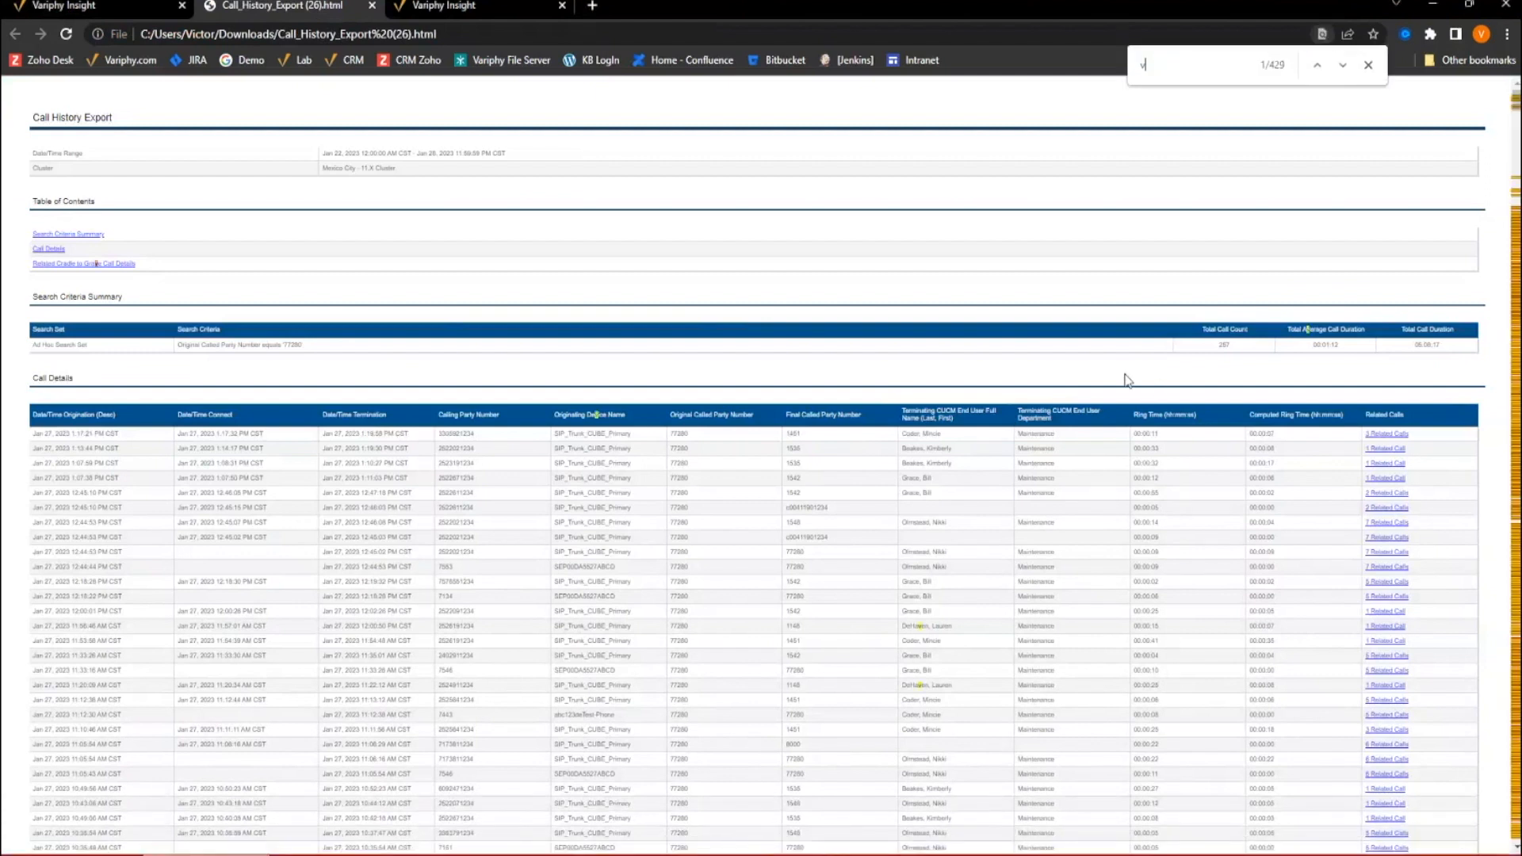
{"action": "key", "text": "ctrl+plus"}
{"action": "key", "text": "ctrl+plus"}
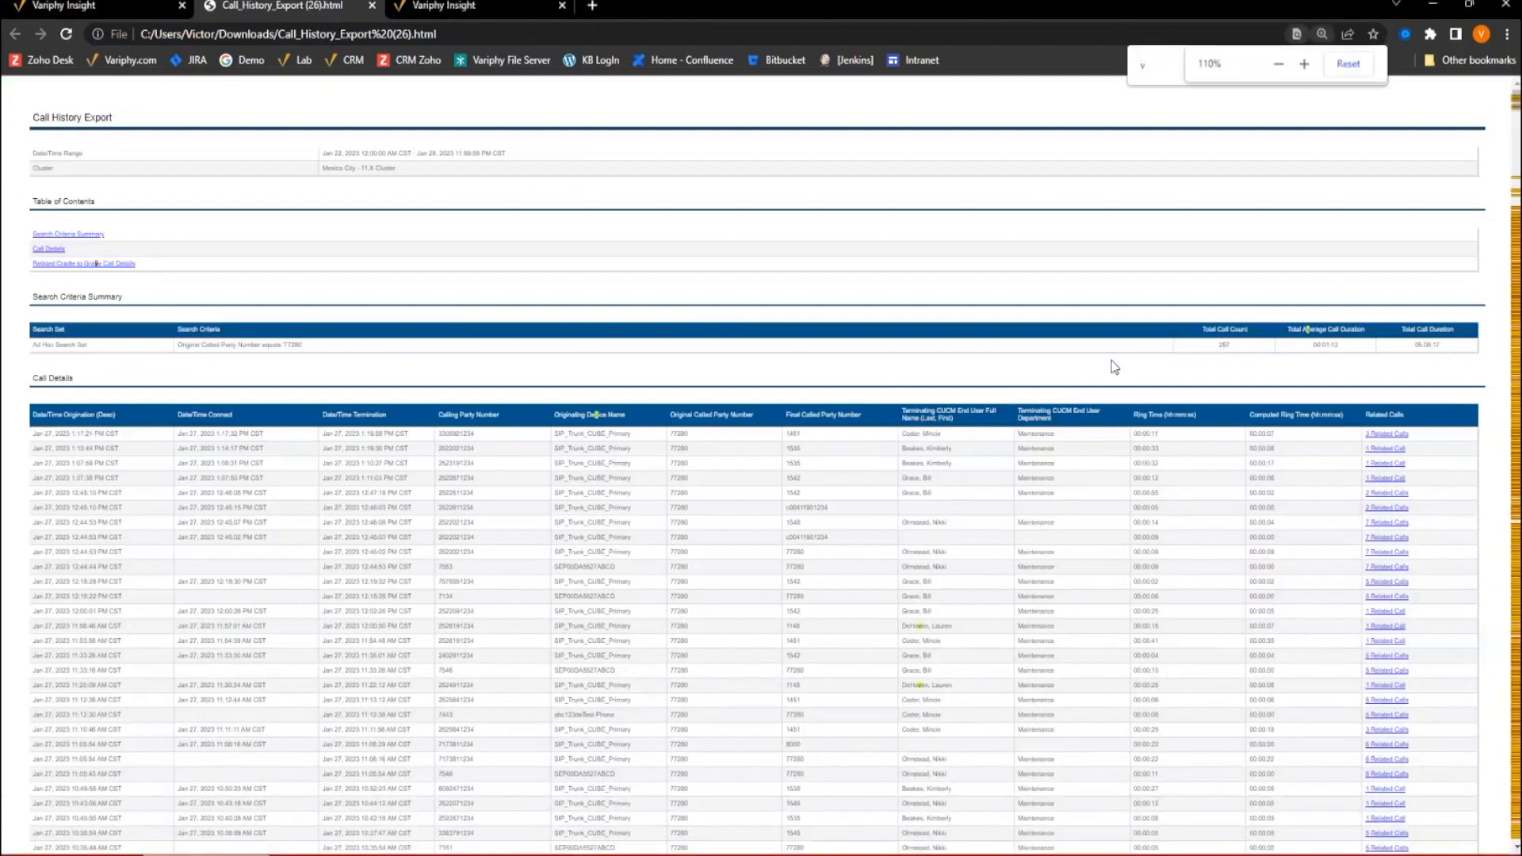
{"action": "key", "text": "ctrl+plus"}
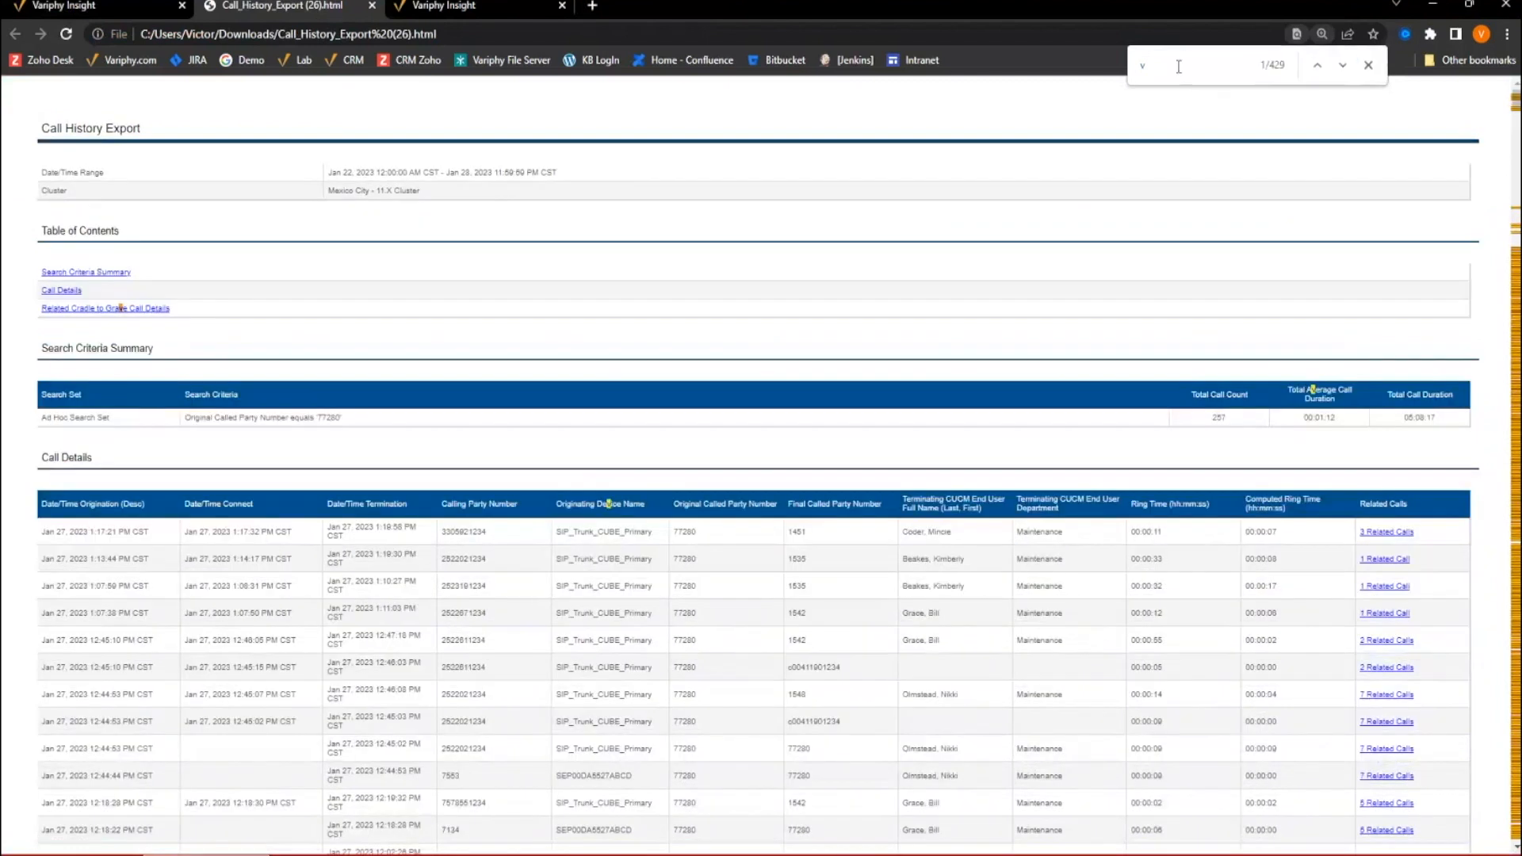
{"action": "left_click_drag", "start_coordinate": [1162, 67], "coordinate": [1118, 73]}
{"action": "type", "text": "Sequence 185"}
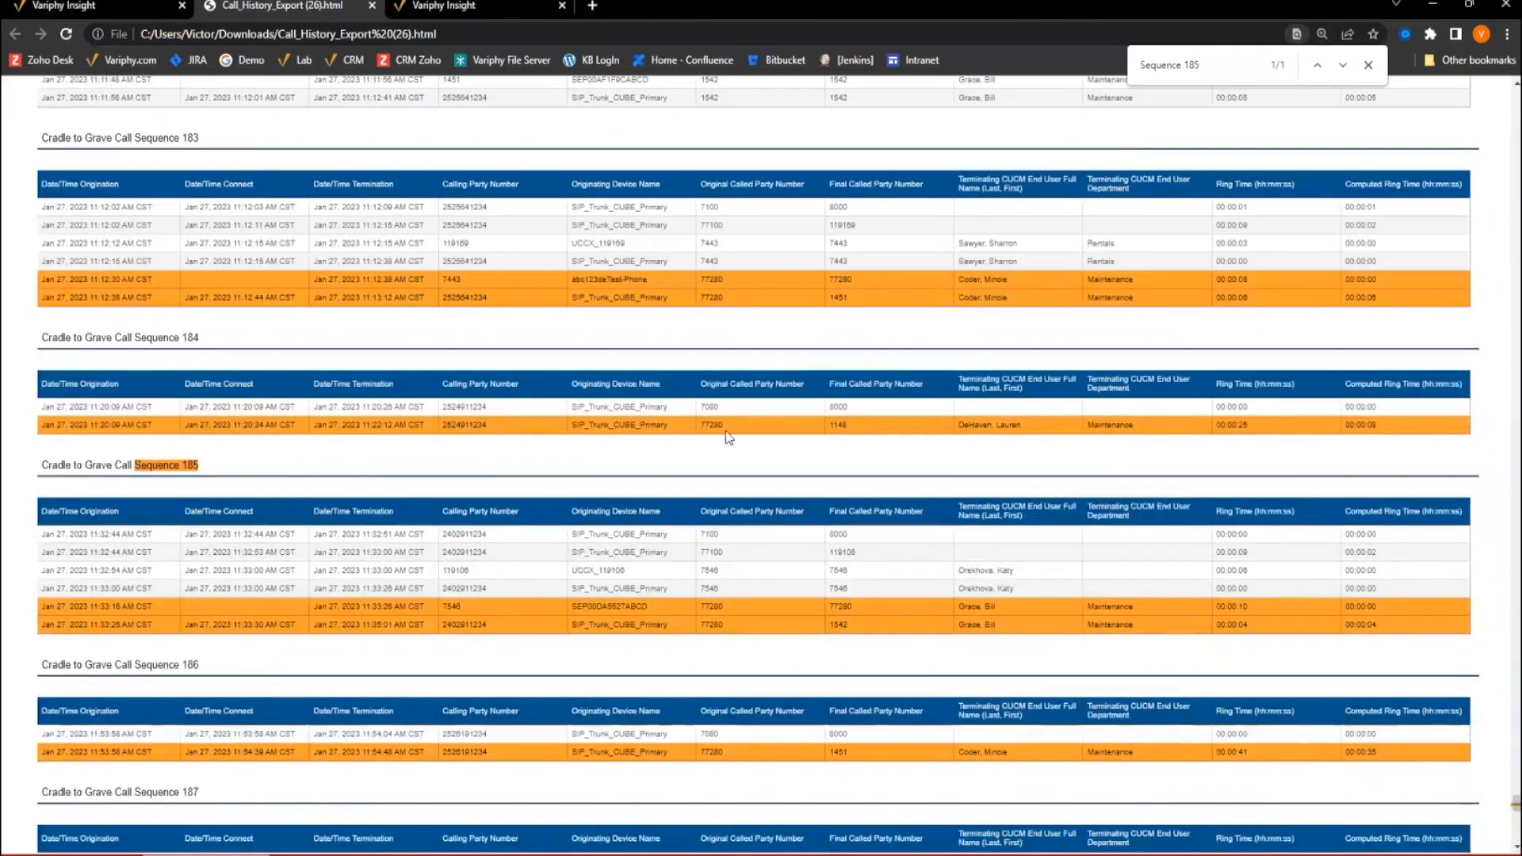
{"action": "scroll", "coordinate": [728, 433], "scroll_direction": "down", "scroll_amount": 1}
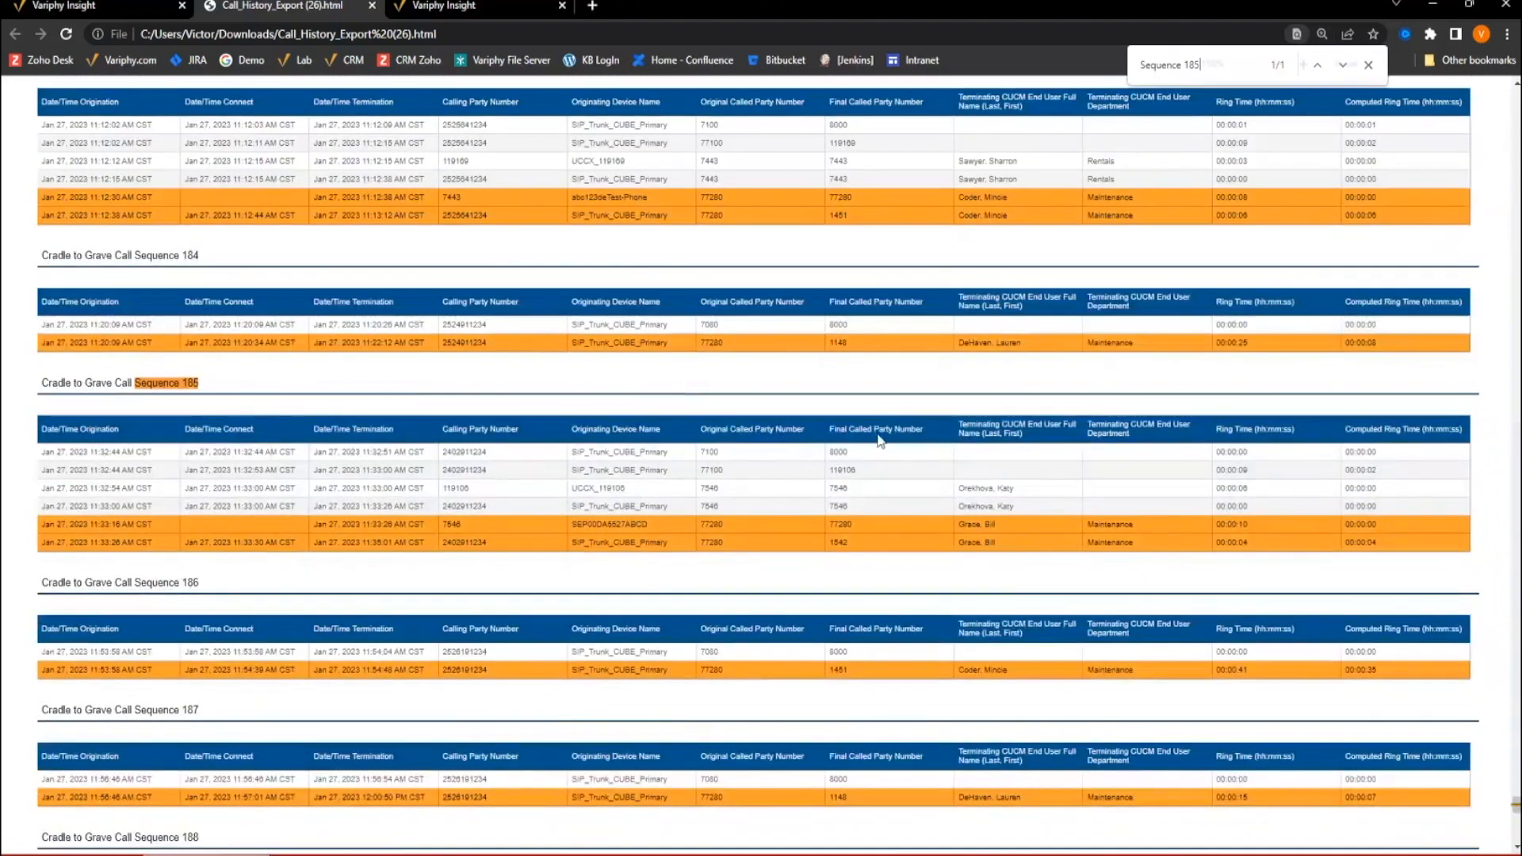
{"action": "key", "text": "ctrl+plus"}
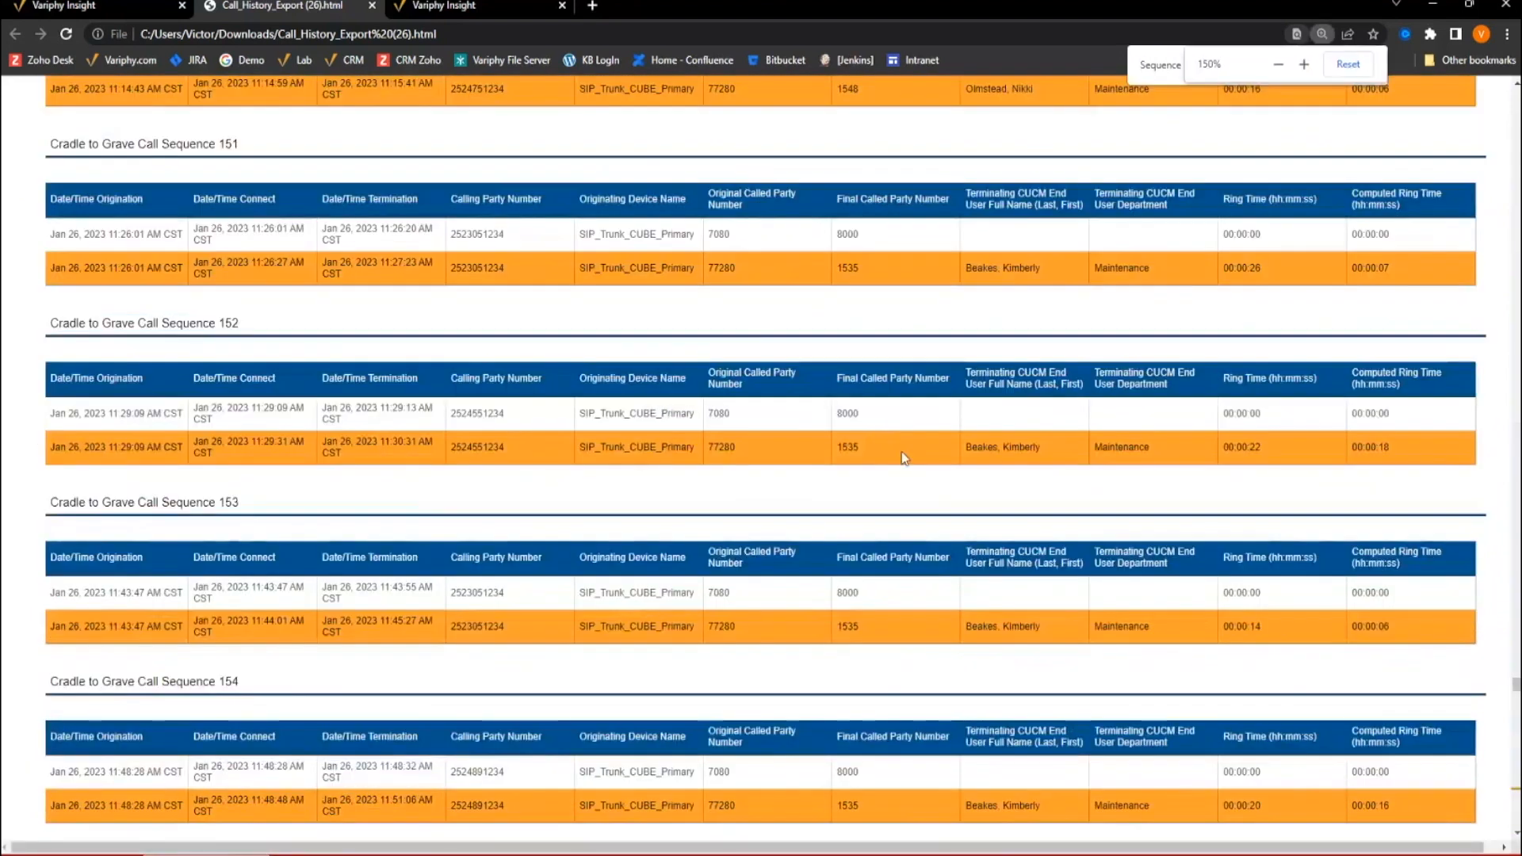
{"action": "type", "text": "185"}
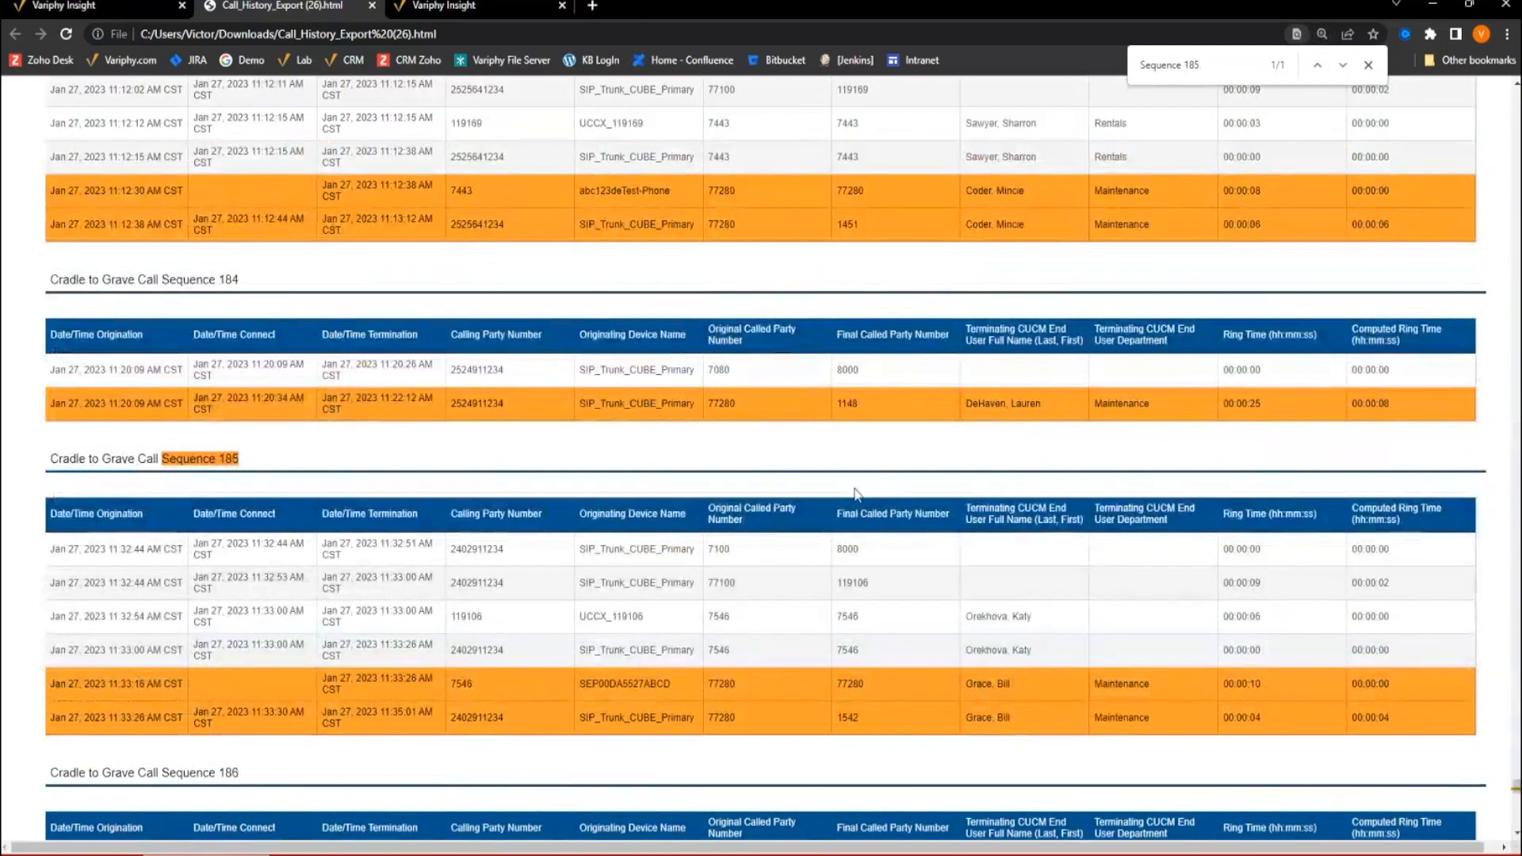
{"action": "scroll", "coordinate": [854, 493], "scroll_direction": "down", "scroll_amount": 2}
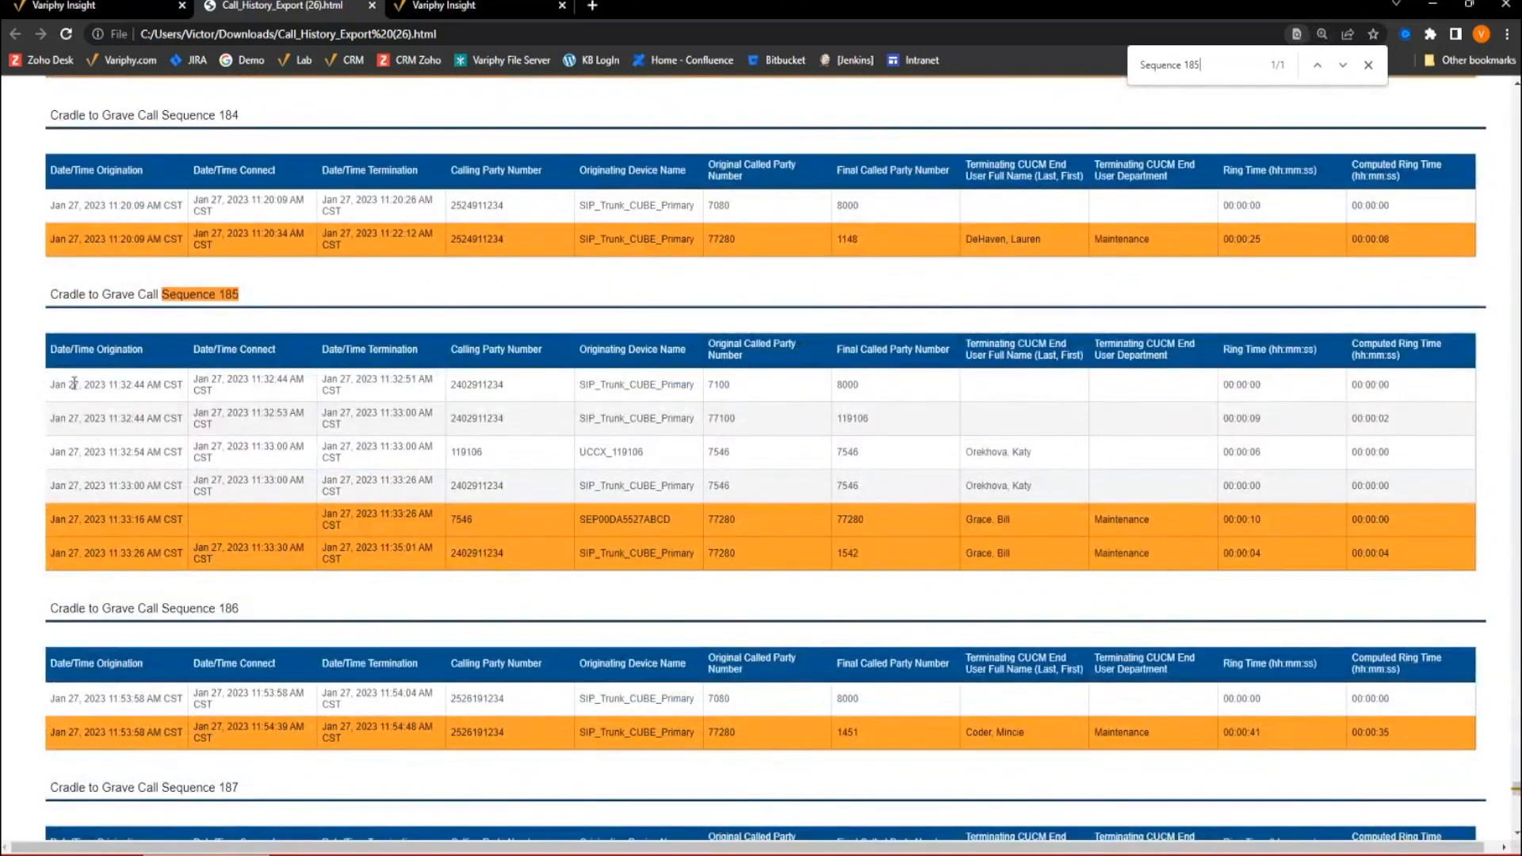
Examine the Date/Time Origination of each call leg in Cradle to Grave Call Sequence 185.
{"action": "triple_click", "coordinate": [111, 386]}
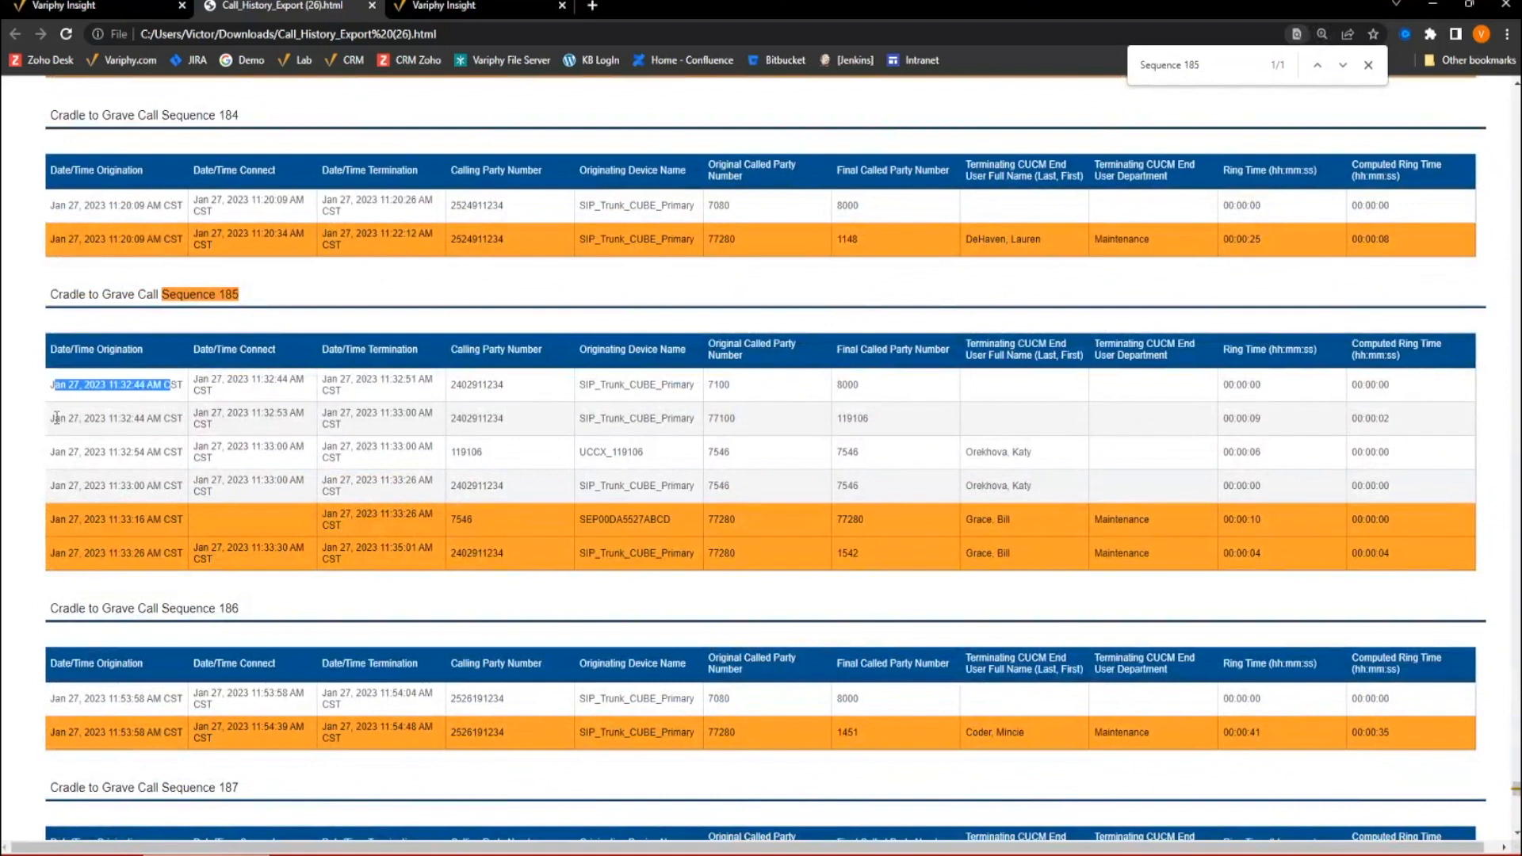
{"action": "double_click", "coordinate": [55, 418]}
{"action": "triple_click", "coordinate": [141, 420]}
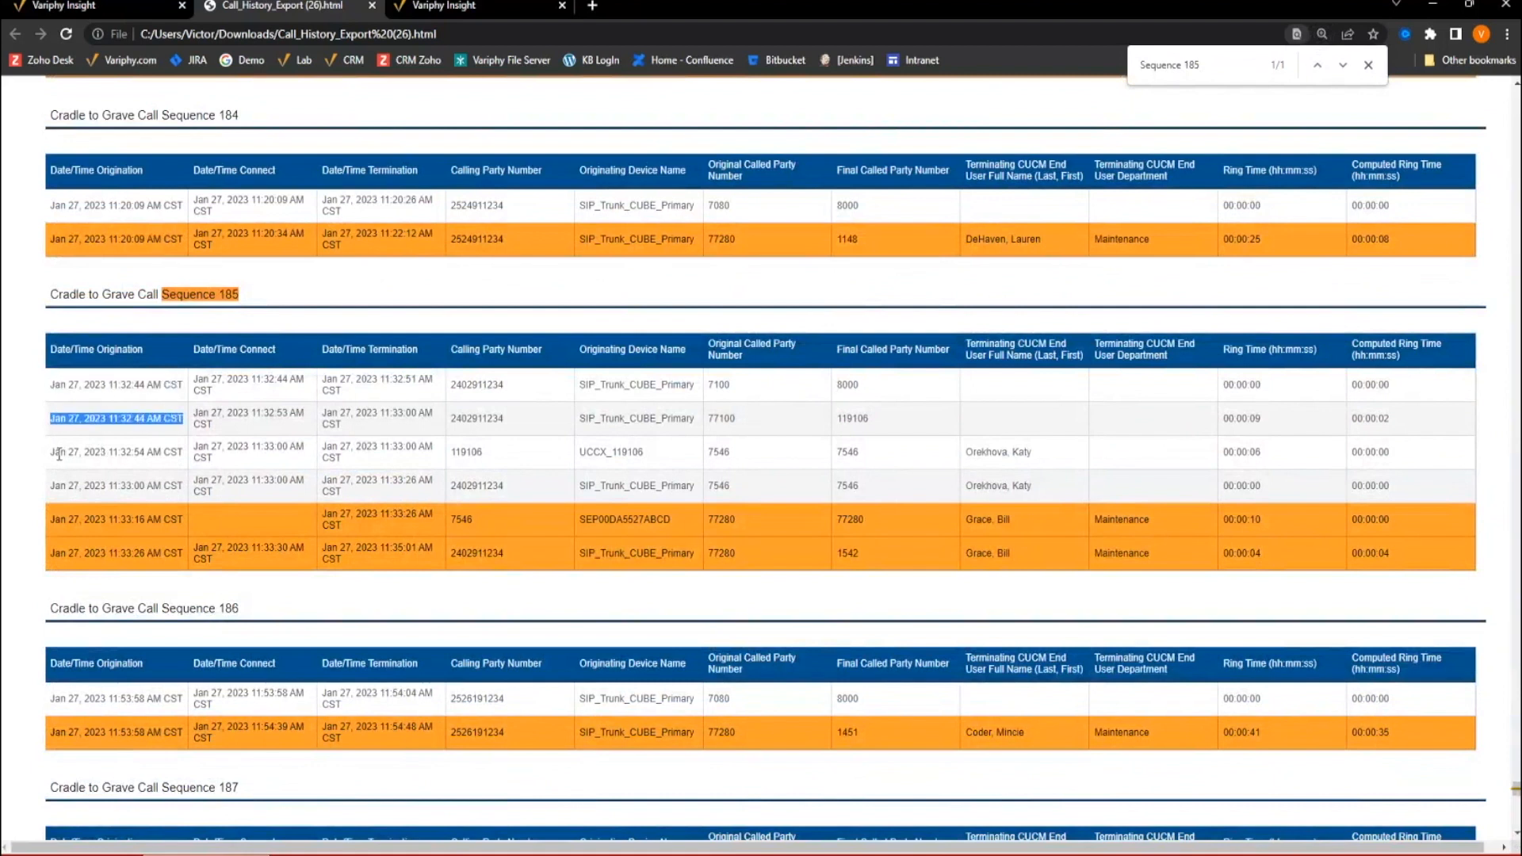
{"action": "left_click_drag", "start_coordinate": [55, 453], "coordinate": [191, 457]}
{"action": "left_click_drag", "start_coordinate": [56, 487], "coordinate": [187, 489]}
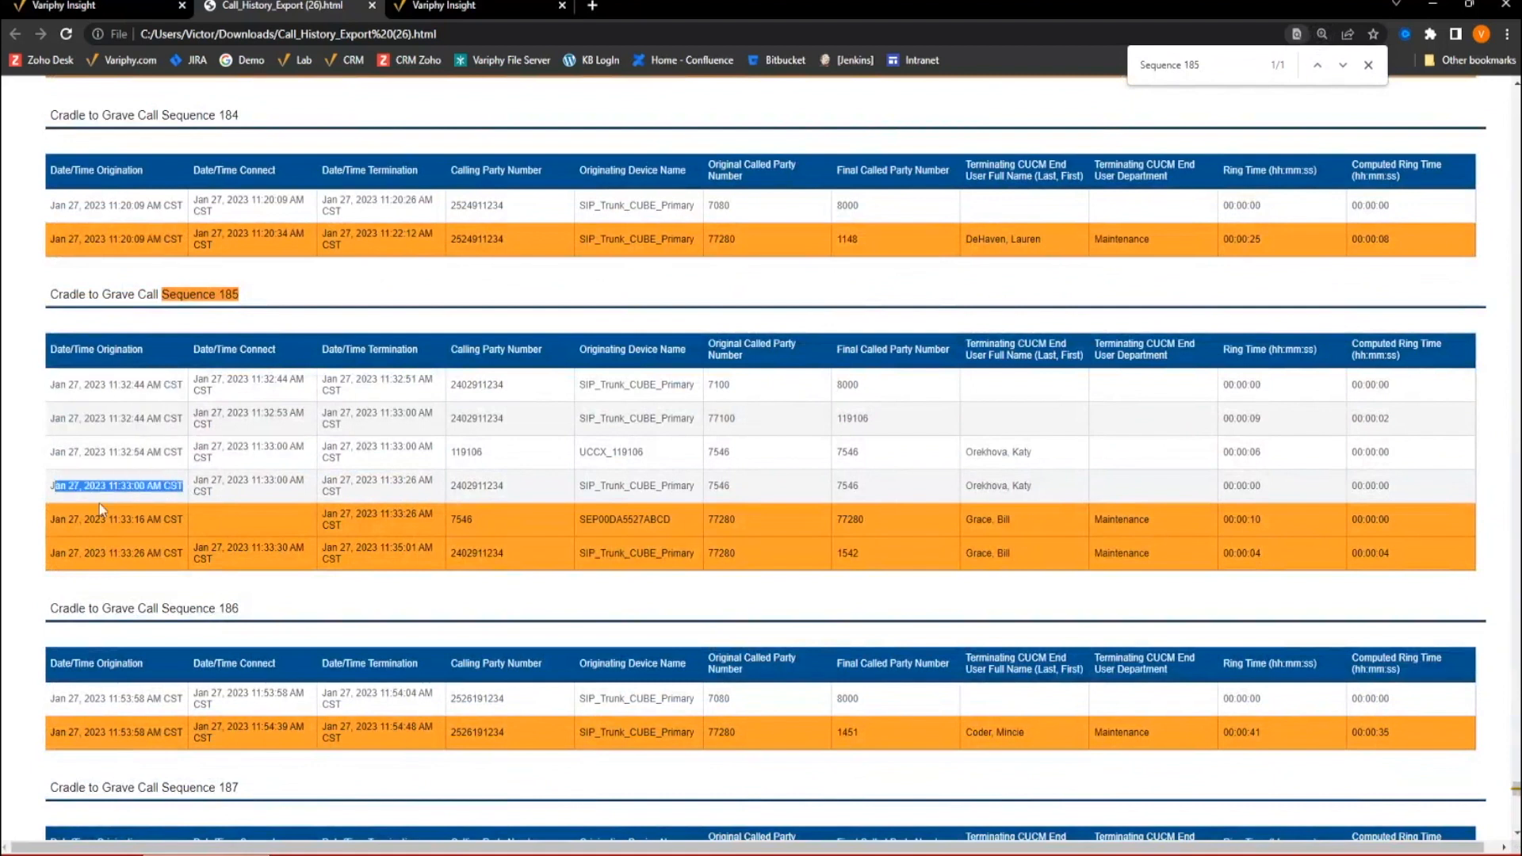
{"action": "left_click_drag", "start_coordinate": [51, 520], "coordinate": [185, 520]}
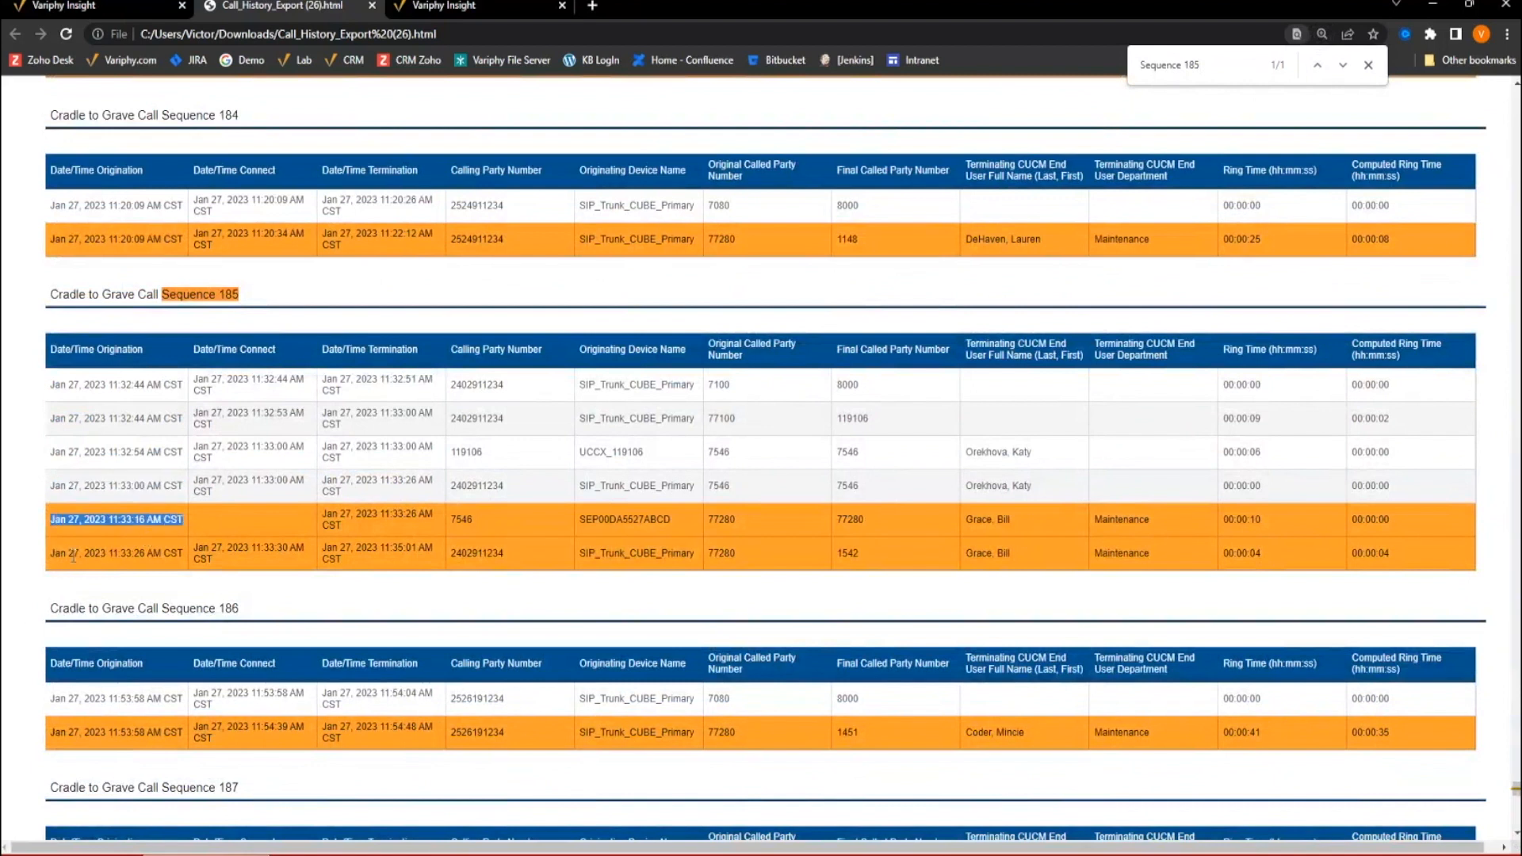
{"action": "left_click_drag", "start_coordinate": [50, 554], "coordinate": [176, 547]}
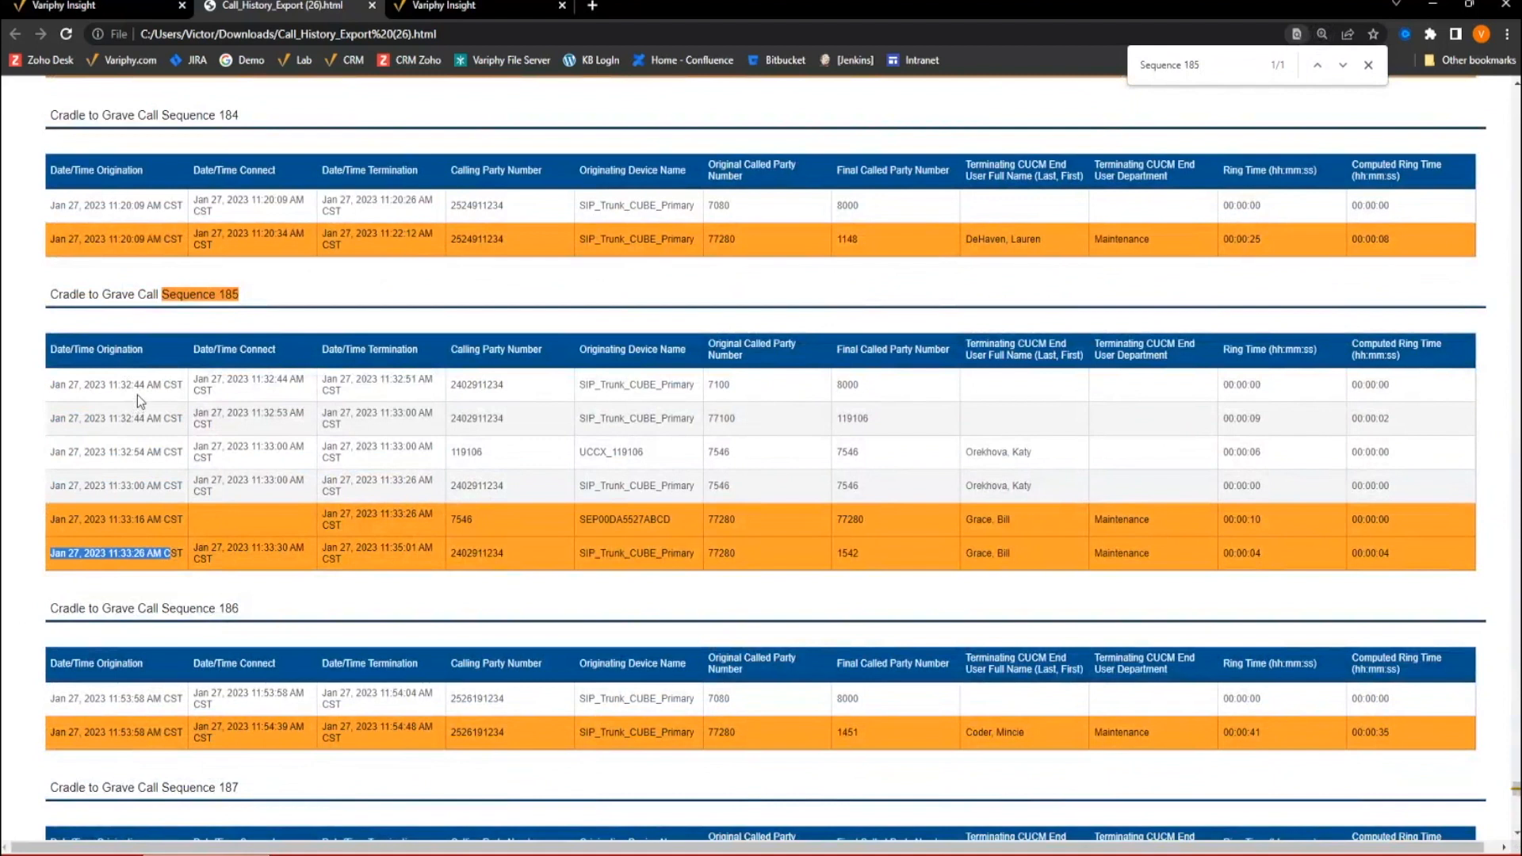
Compare the first leg's ring time and the first two legs' origination times in Sequence 185 with the Computed Ring Time column.
{"action": "double_click", "coordinate": [1262, 386]}
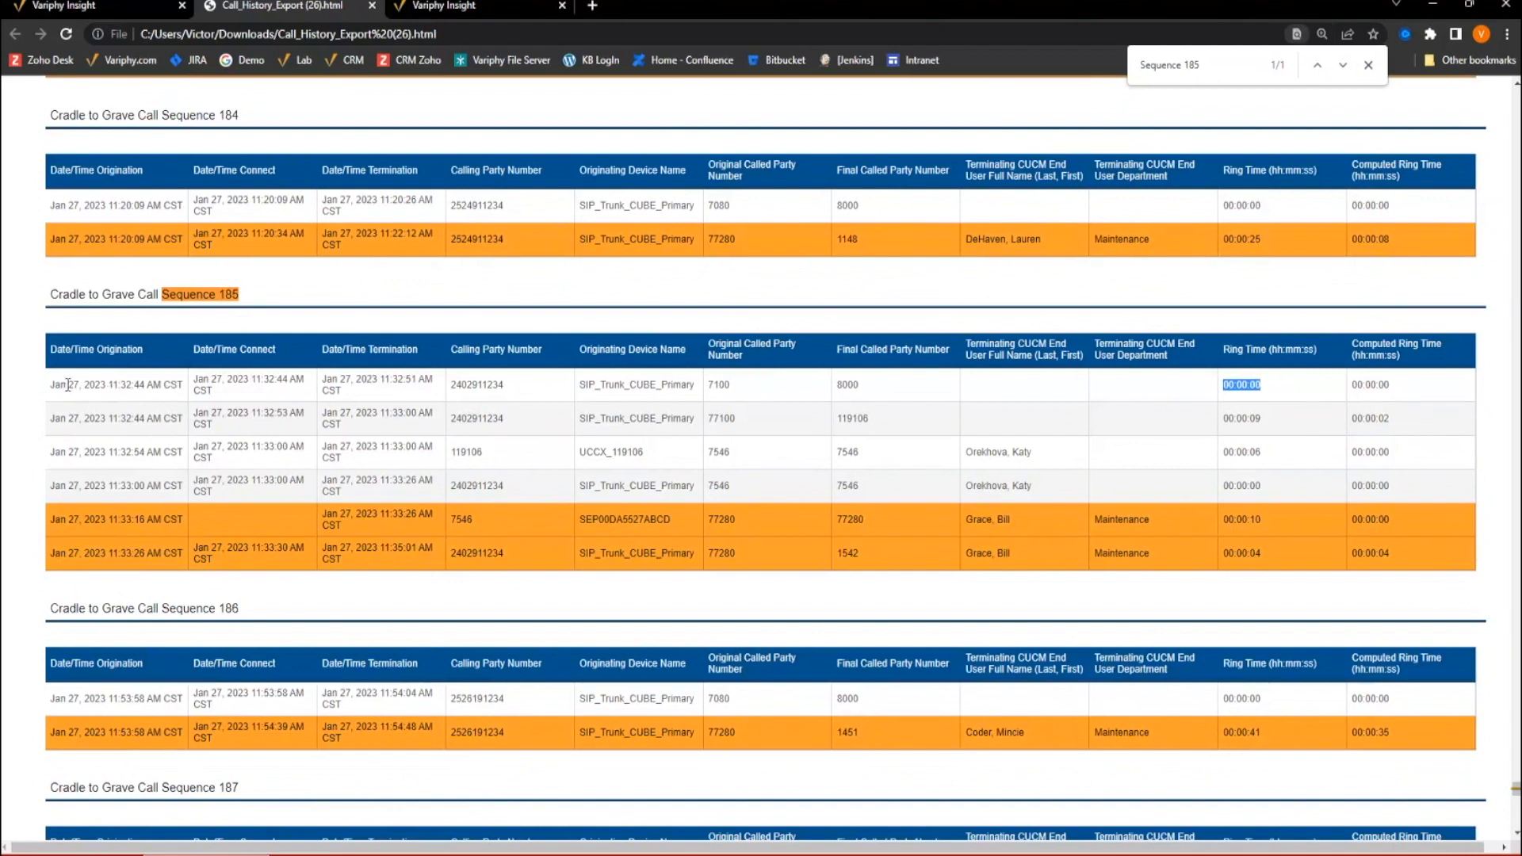
{"action": "left_click_drag", "start_coordinate": [68, 386], "coordinate": [215, 392]}
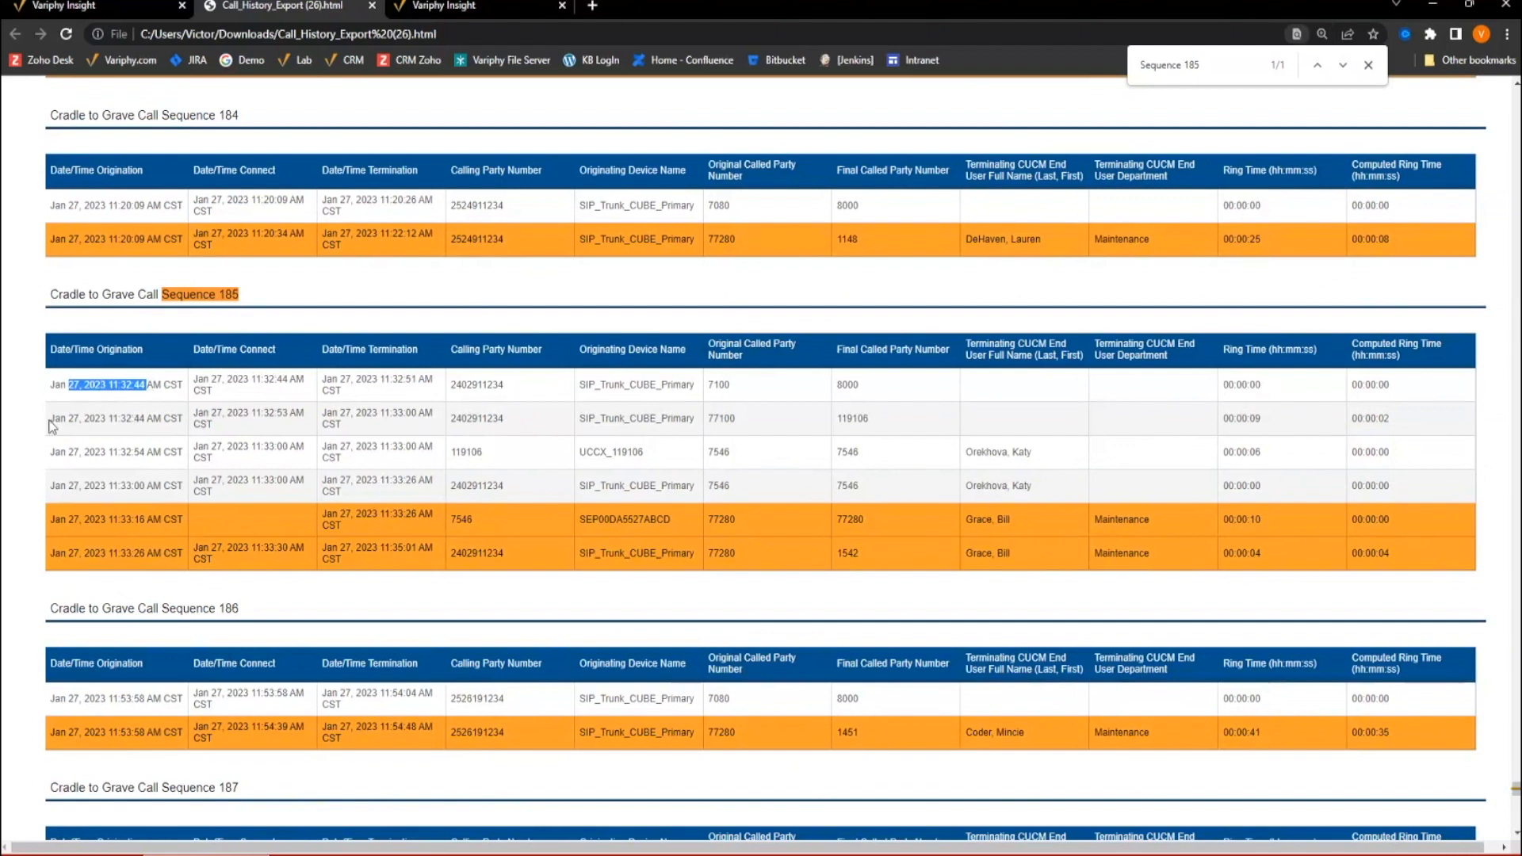
{"action": "left_click_drag", "start_coordinate": [49, 419], "coordinate": [183, 422]}
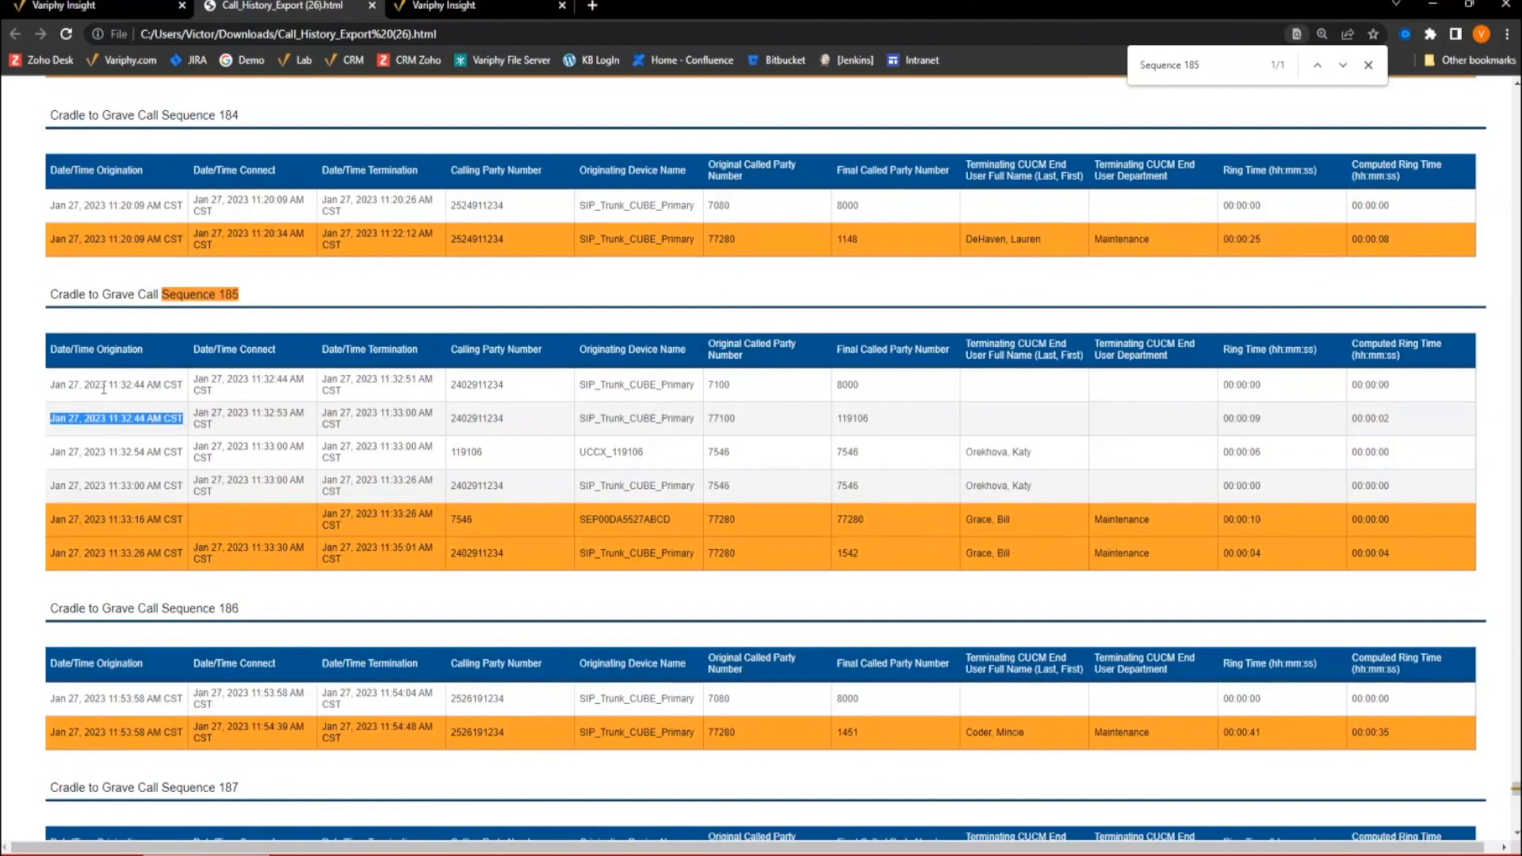
{"action": "left_click_drag", "start_coordinate": [101, 386], "coordinate": [171, 386]}
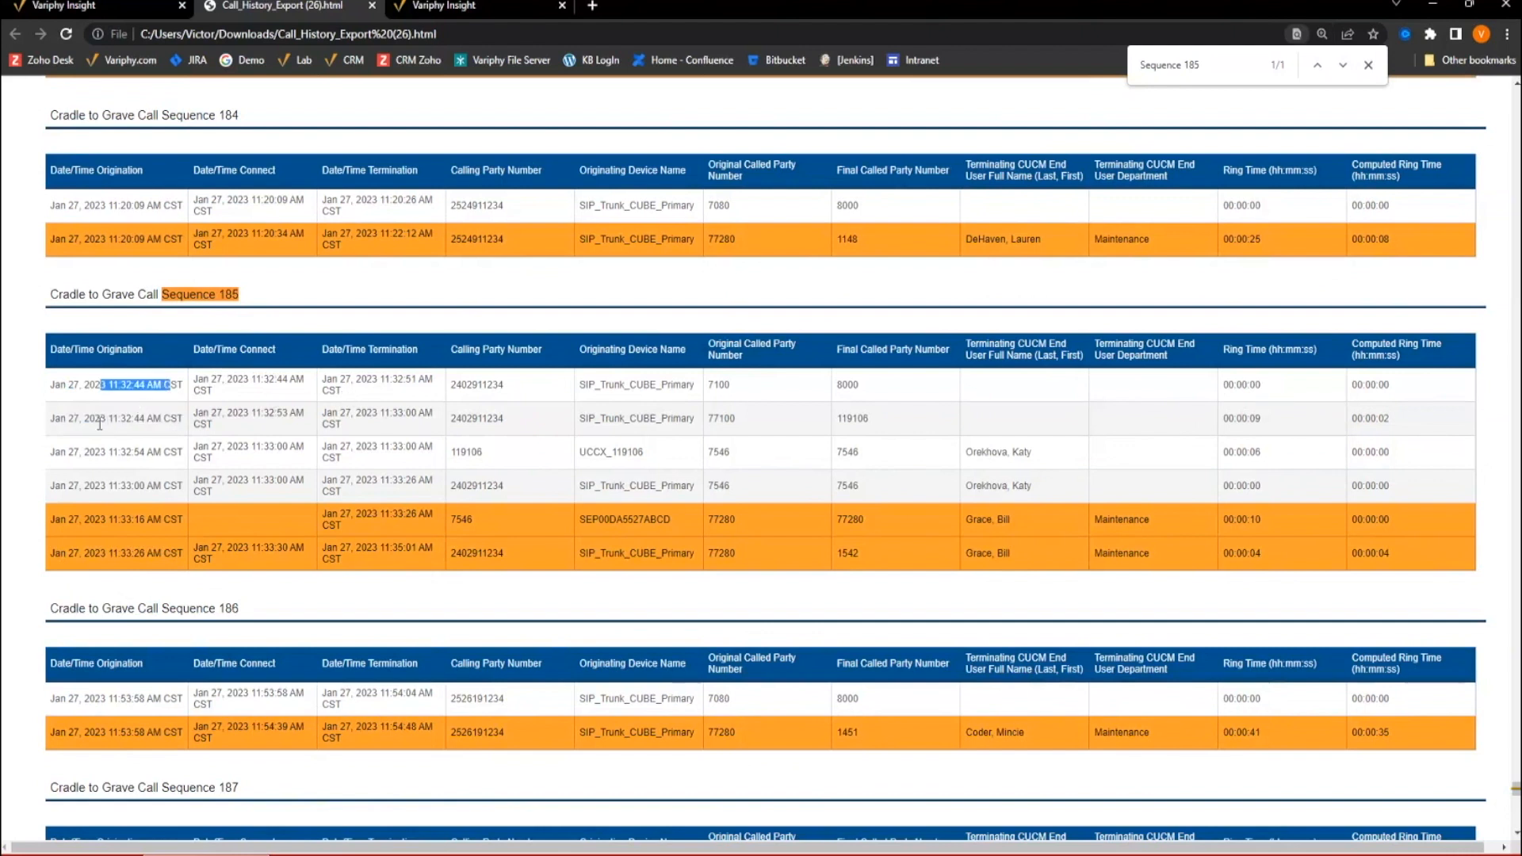
{"action": "left_click_drag", "start_coordinate": [52, 418], "coordinate": [181, 425]}
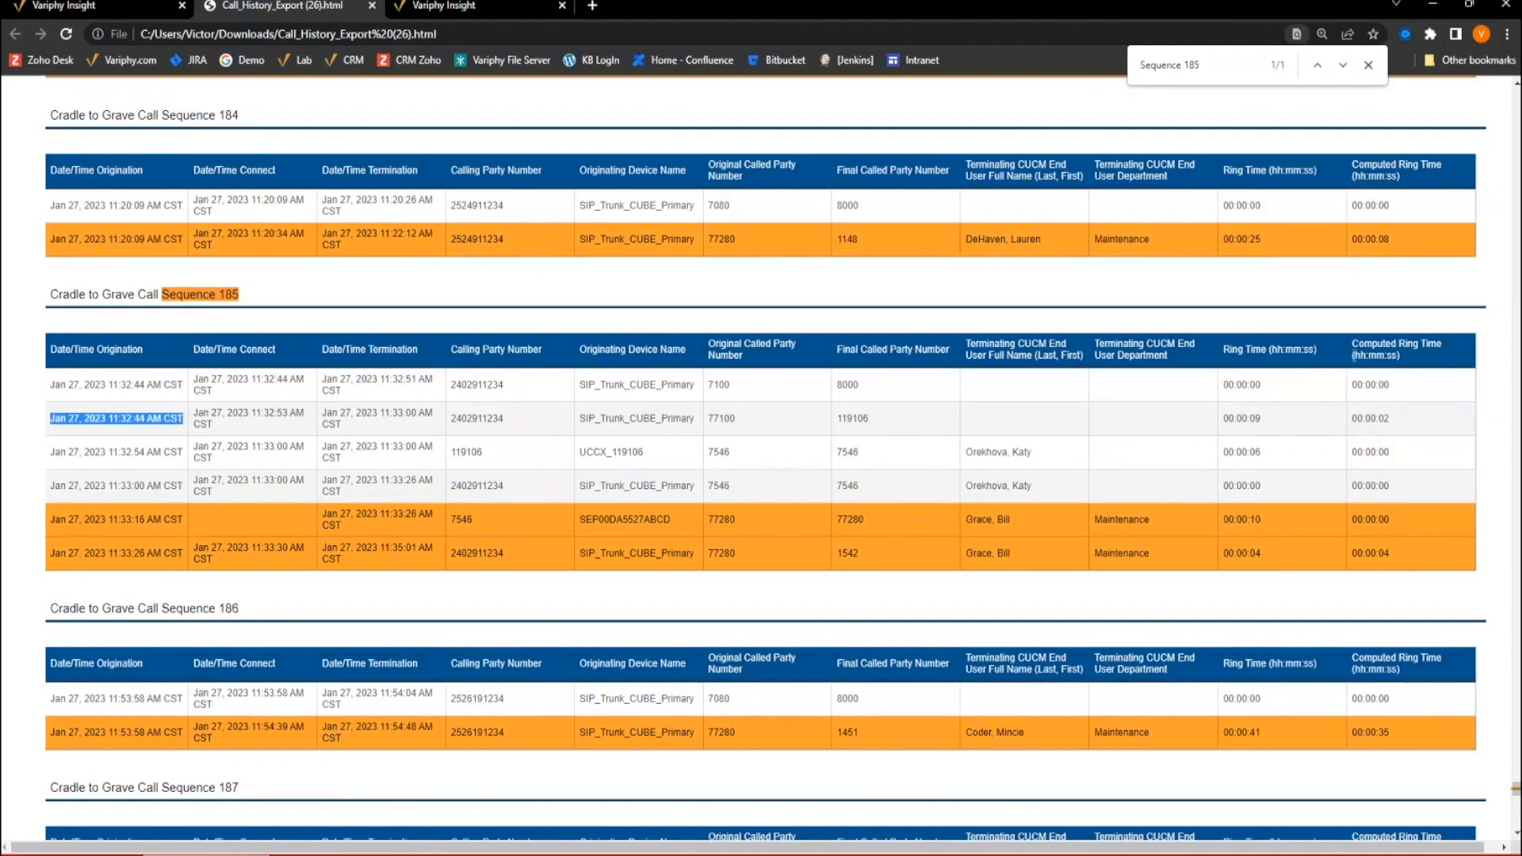
{"action": "left_click_drag", "start_coordinate": [1402, 358], "coordinate": [1352, 343]}
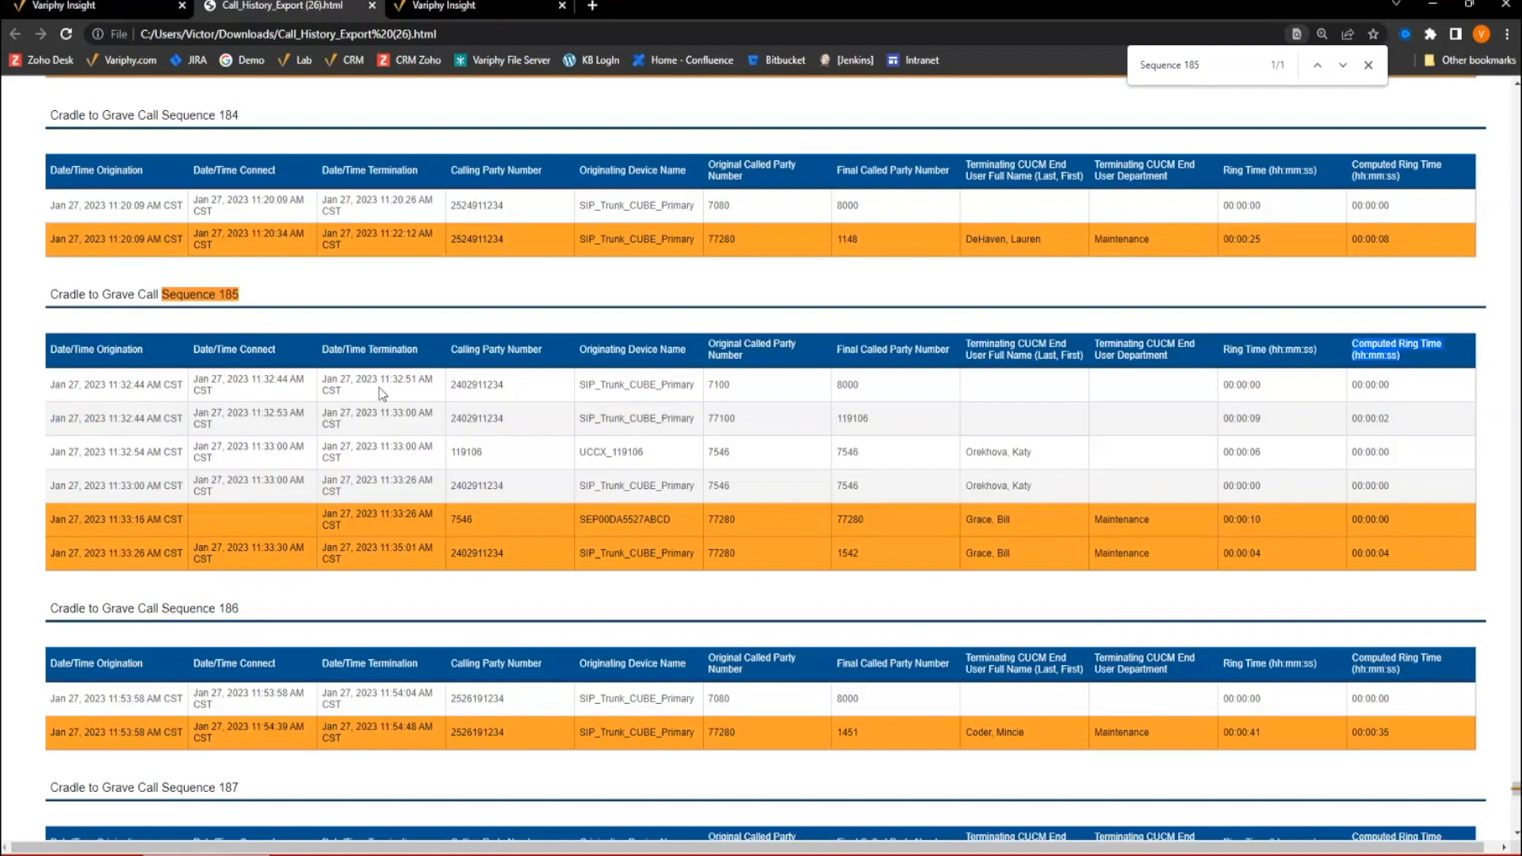
Compare Sequence 185's first-leg termination, second-leg origination and connect times, and last-leg ring time with the Computed Ring Time column.
{"action": "left_click_drag", "start_coordinate": [356, 390], "coordinate": [325, 379]}
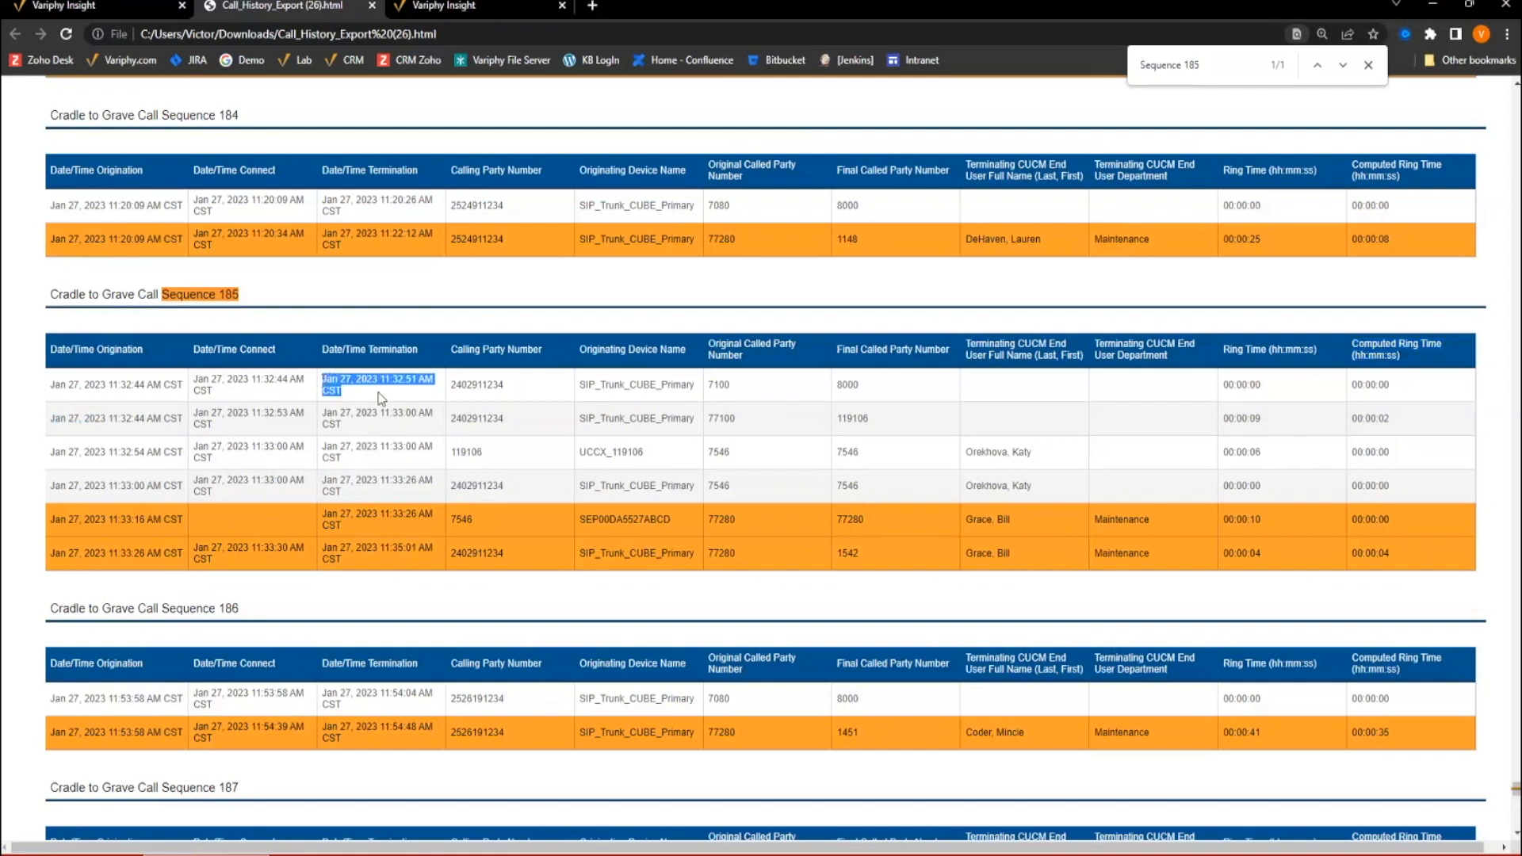
{"action": "left_click_drag", "start_coordinate": [222, 425], "coordinate": [195, 413]}
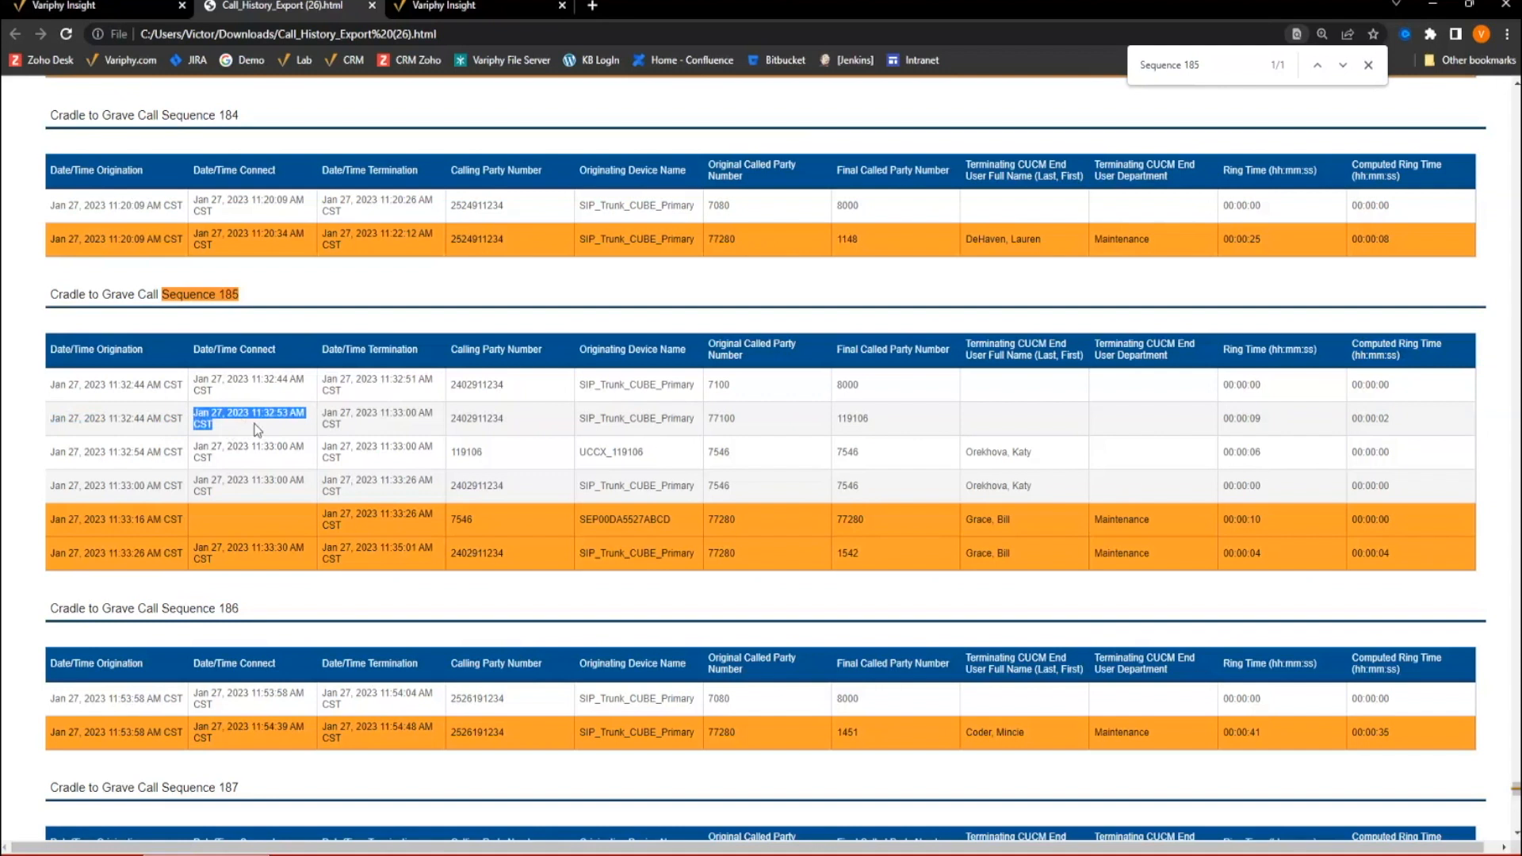
{"action": "left_click_drag", "start_coordinate": [1397, 419], "coordinate": [1349, 420]}
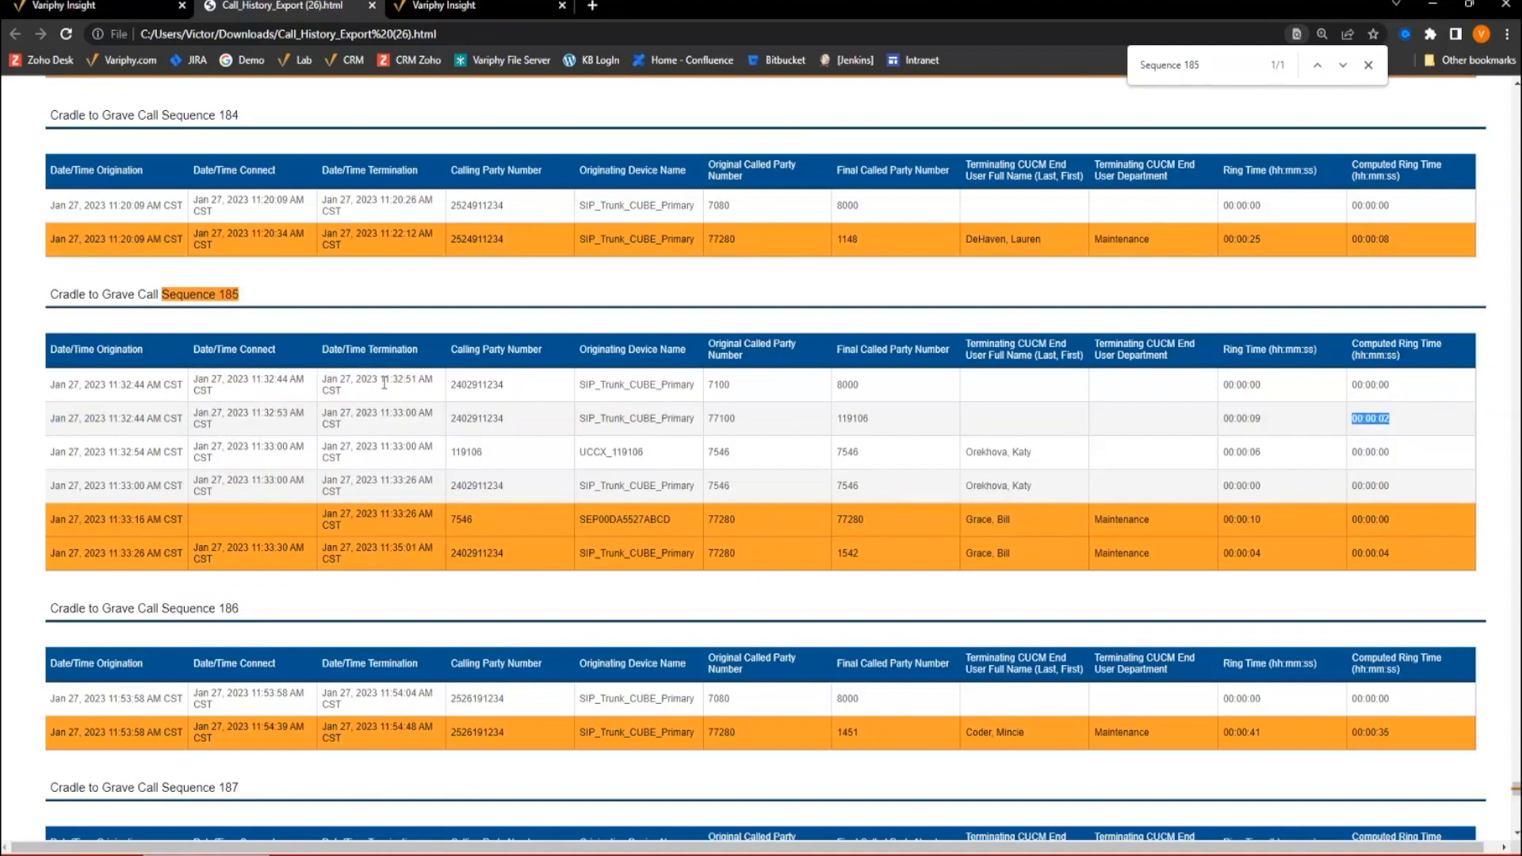
{"action": "left_click_drag", "start_coordinate": [384, 383], "coordinate": [418, 381]}
{"action": "left_click_drag", "start_coordinate": [252, 413], "coordinate": [288, 414]}
{"action": "left_click", "coordinate": [391, 385]}
{"action": "left_click_drag", "start_coordinate": [52, 419], "coordinate": [173, 420]}
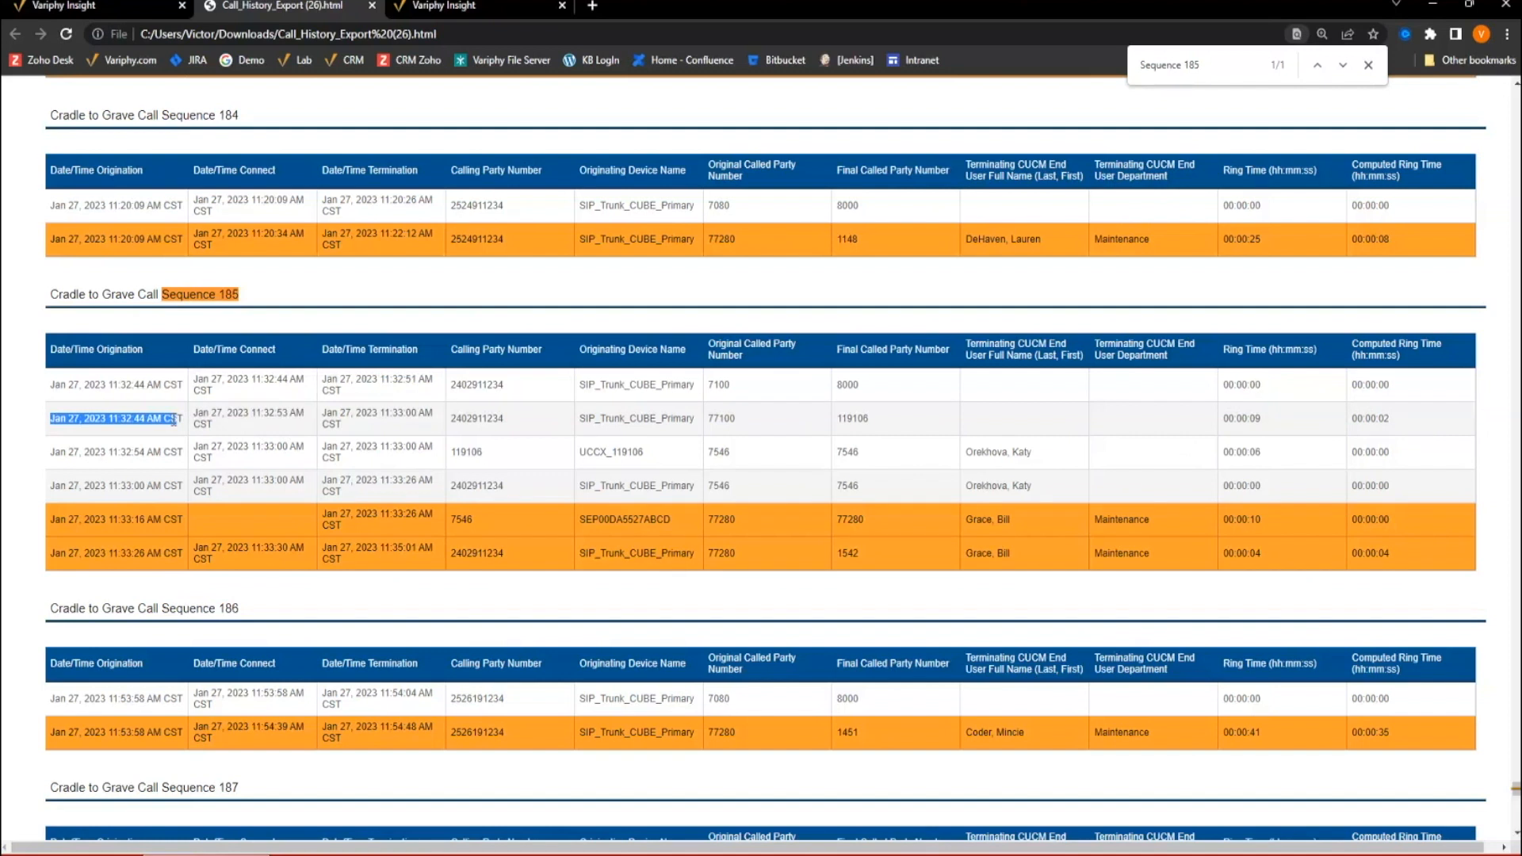
{"action": "triple_click", "coordinate": [1246, 566]}
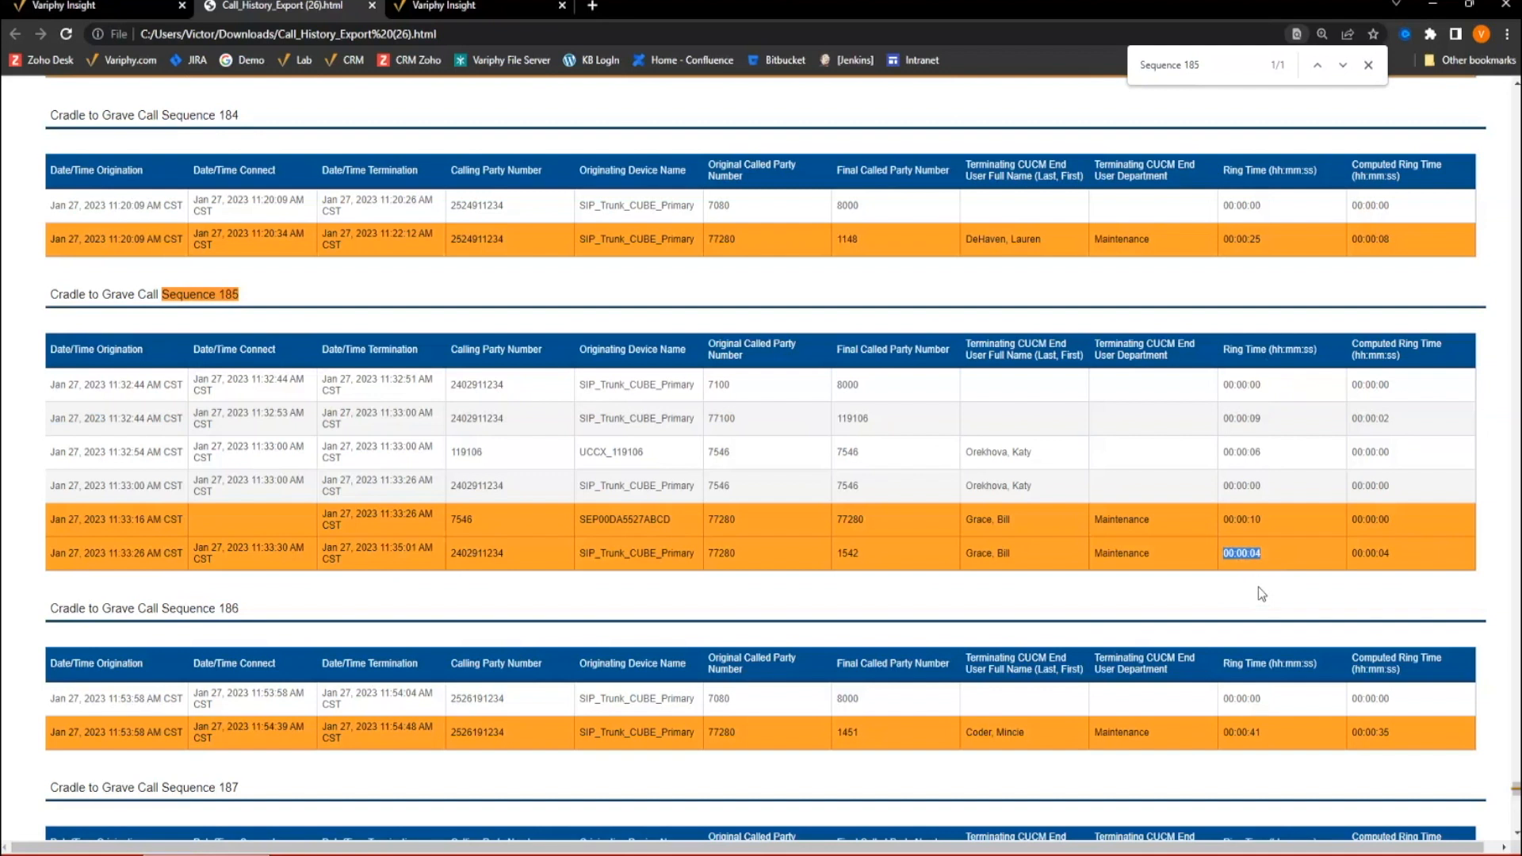
{"action": "left_click_drag", "start_coordinate": [1424, 361], "coordinate": [1352, 358]}
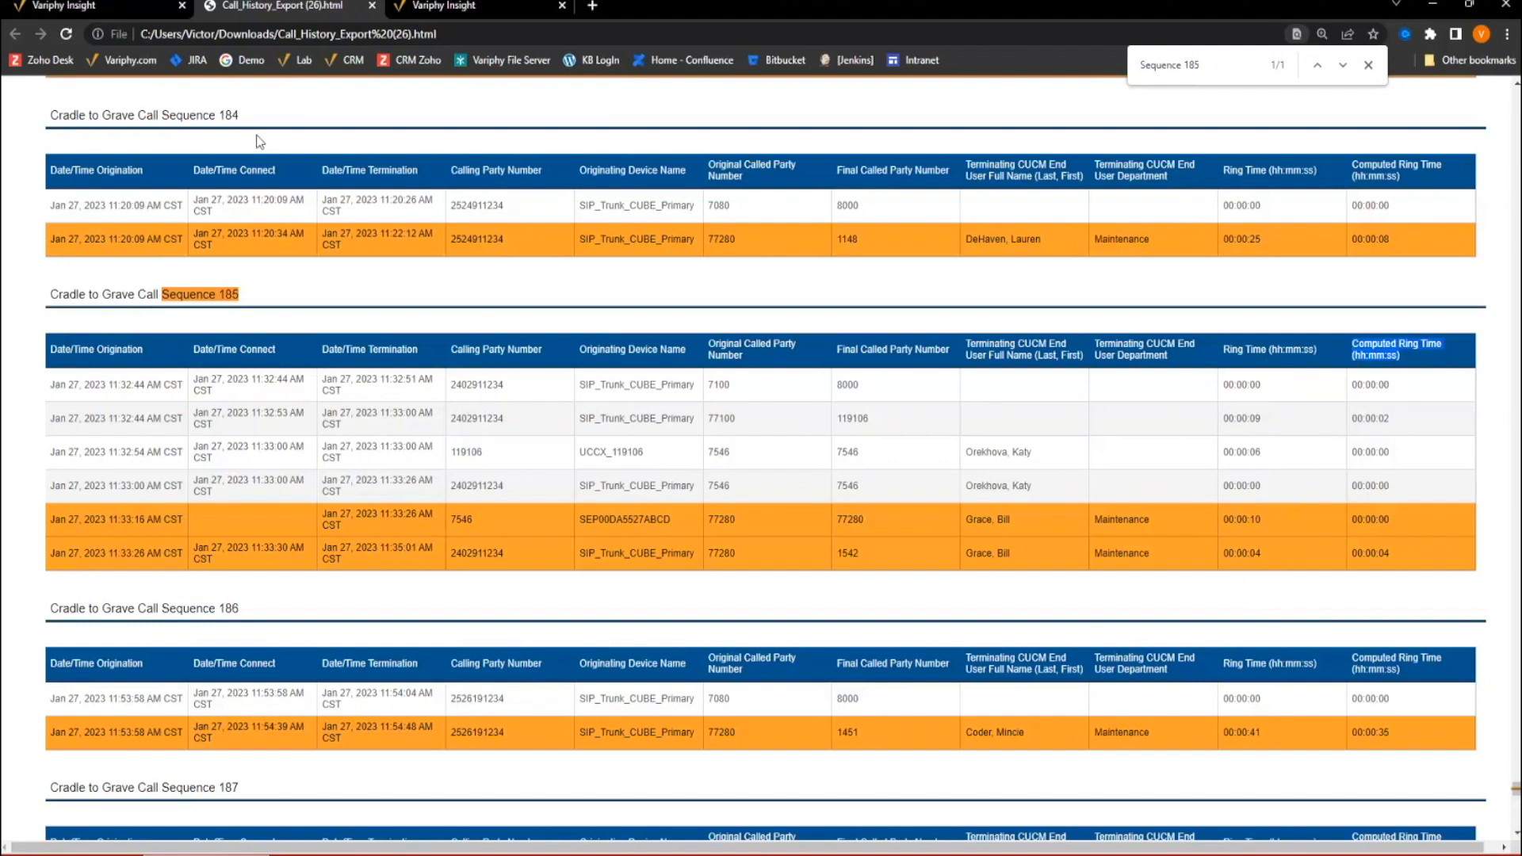
Return to the call history search, reopen its criteria, and review the Sort Direction option alongside the results.
{"action": "left_click", "coordinate": [128, 6]}
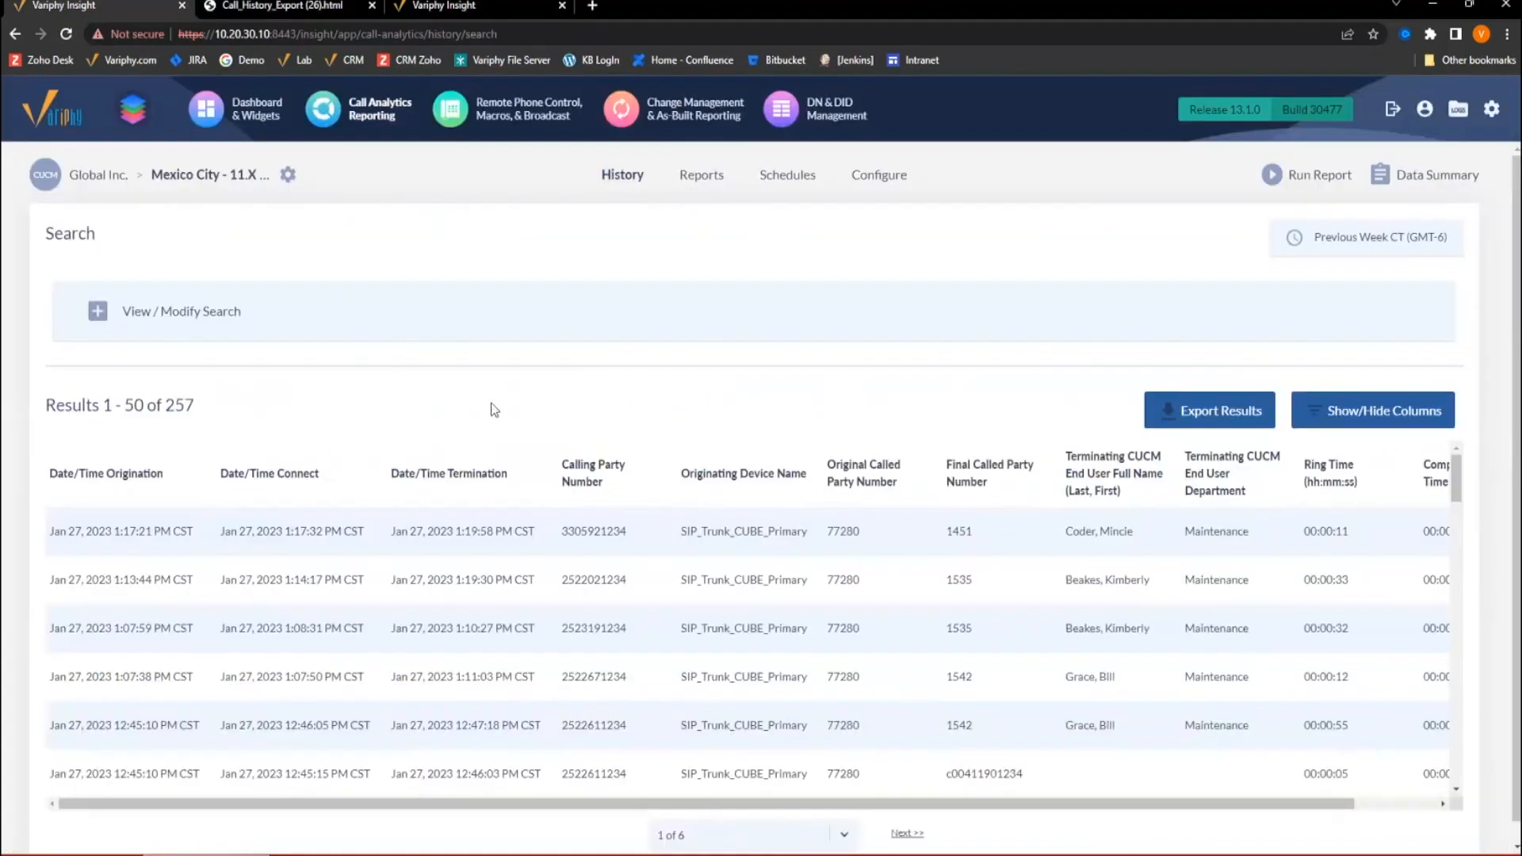
{"action": "left_click", "coordinate": [97, 312]}
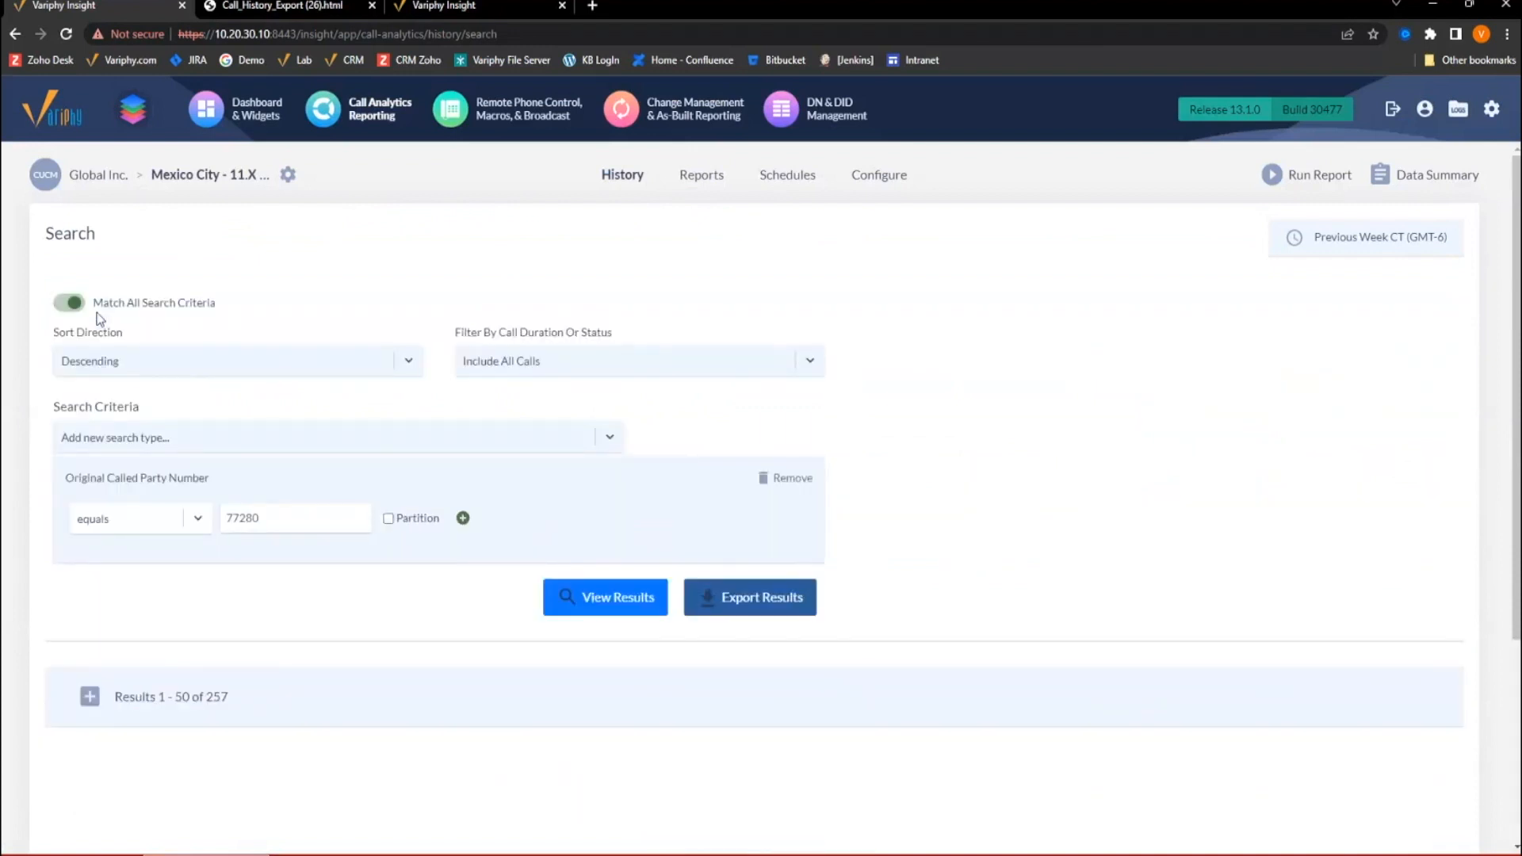
{"action": "left_click_drag", "start_coordinate": [54, 332], "coordinate": [198, 328]}
{"action": "left_click", "coordinate": [90, 698]}
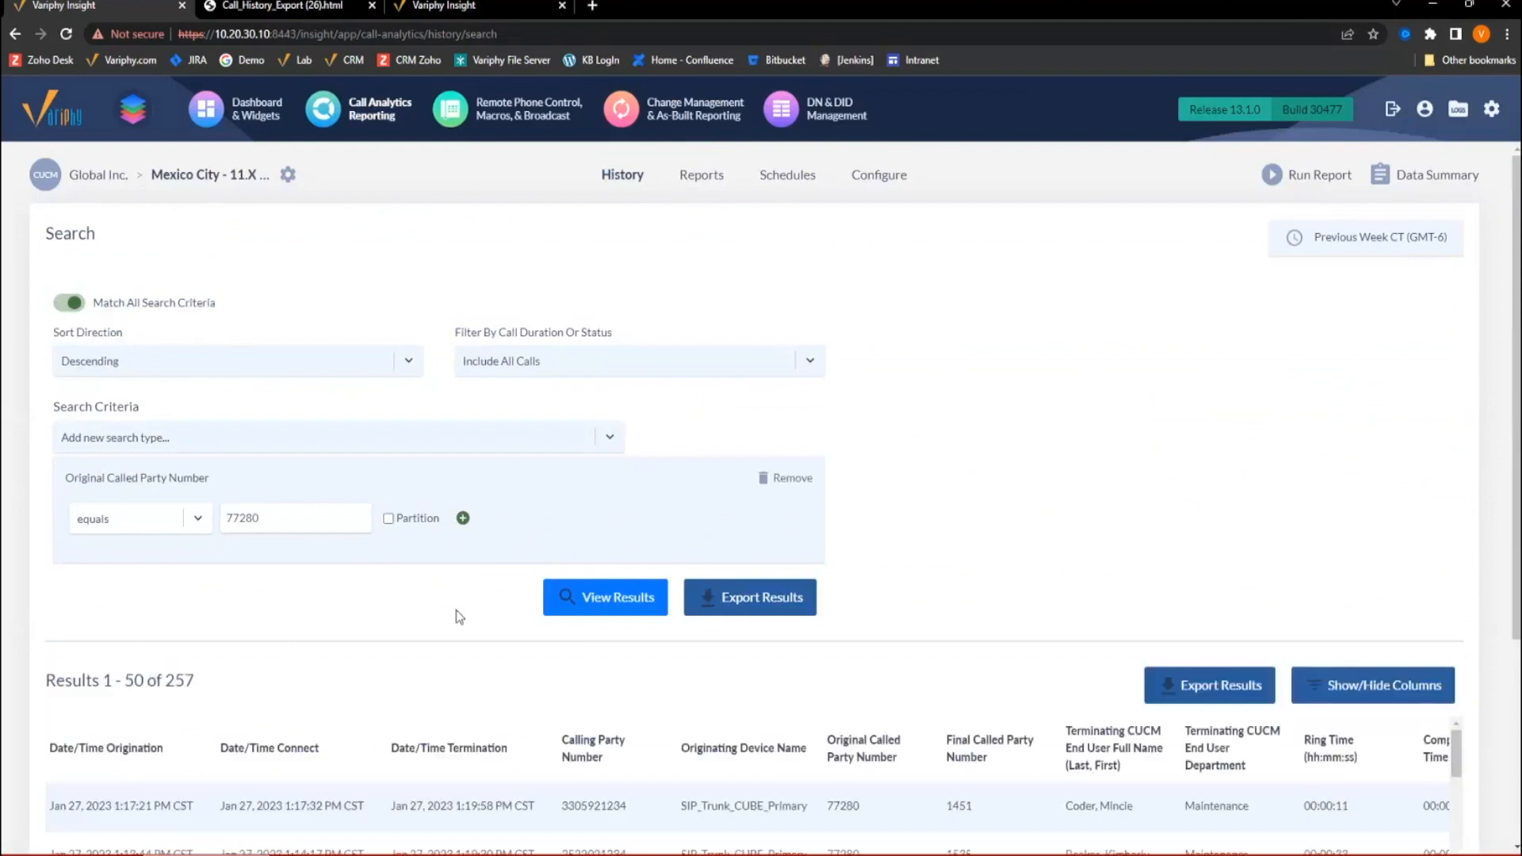
{"action": "scroll", "coordinate": [600, 717], "scroll_direction": "down", "scroll_amount": 3}
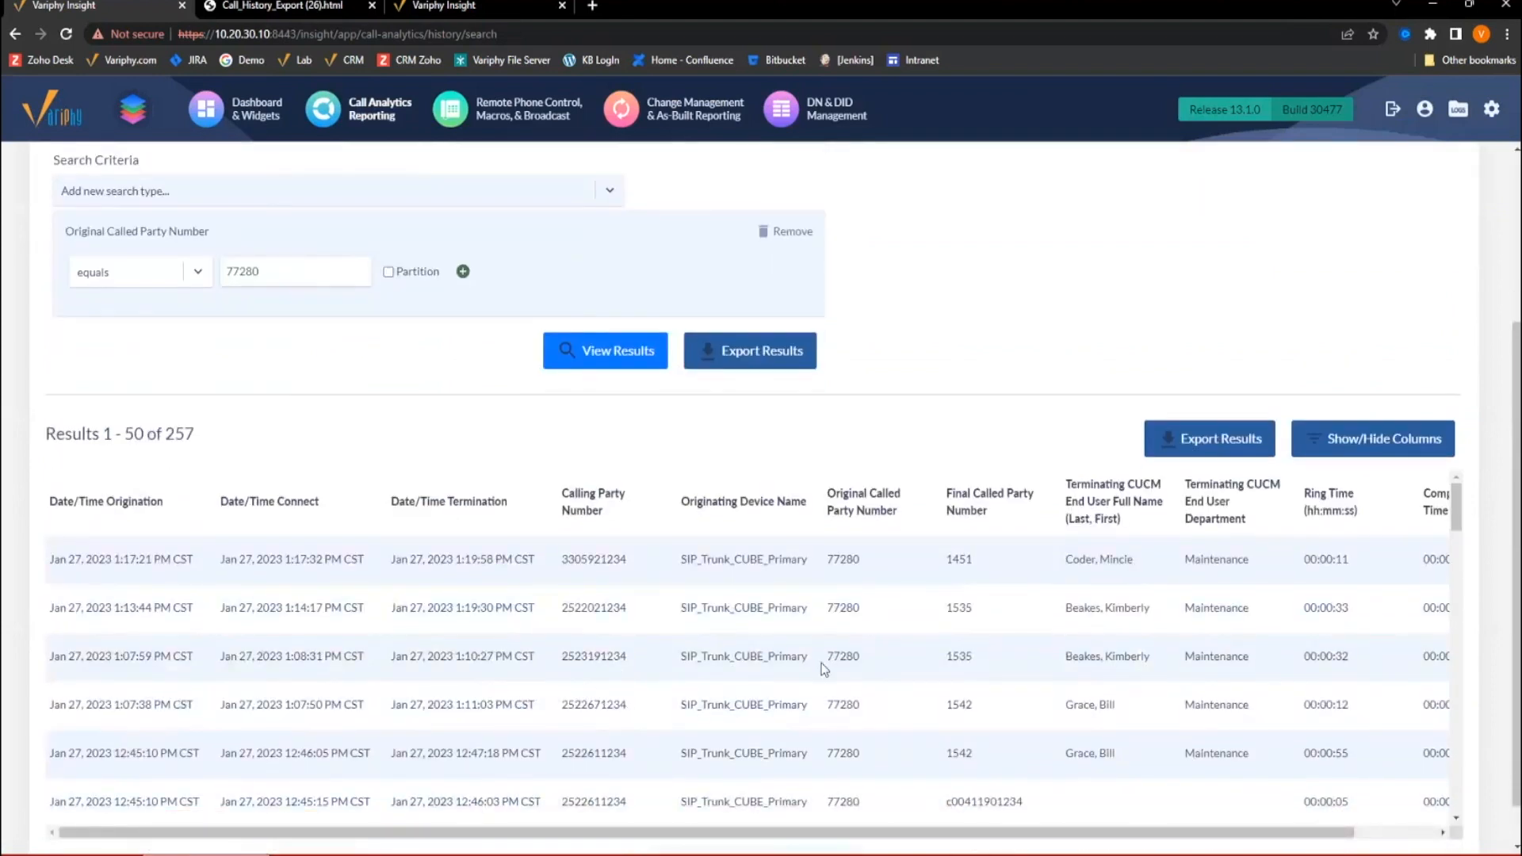
{"action": "scroll", "coordinate": [828, 664], "scroll_direction": "up", "scroll_amount": 1}
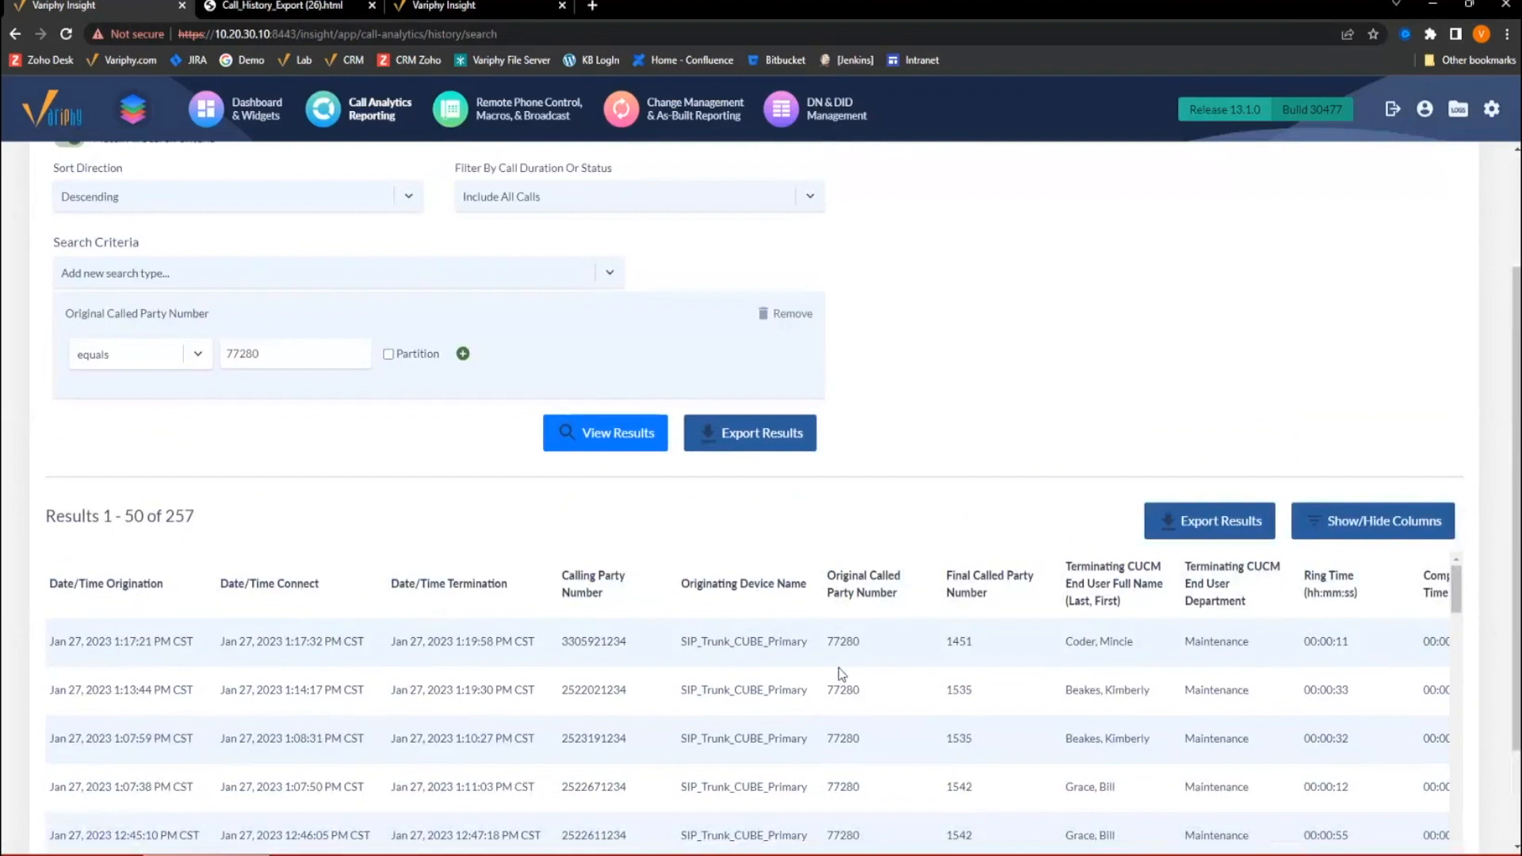
{"action": "scroll", "coordinate": [944, 401], "scroll_direction": "up", "scroll_amount": 2}
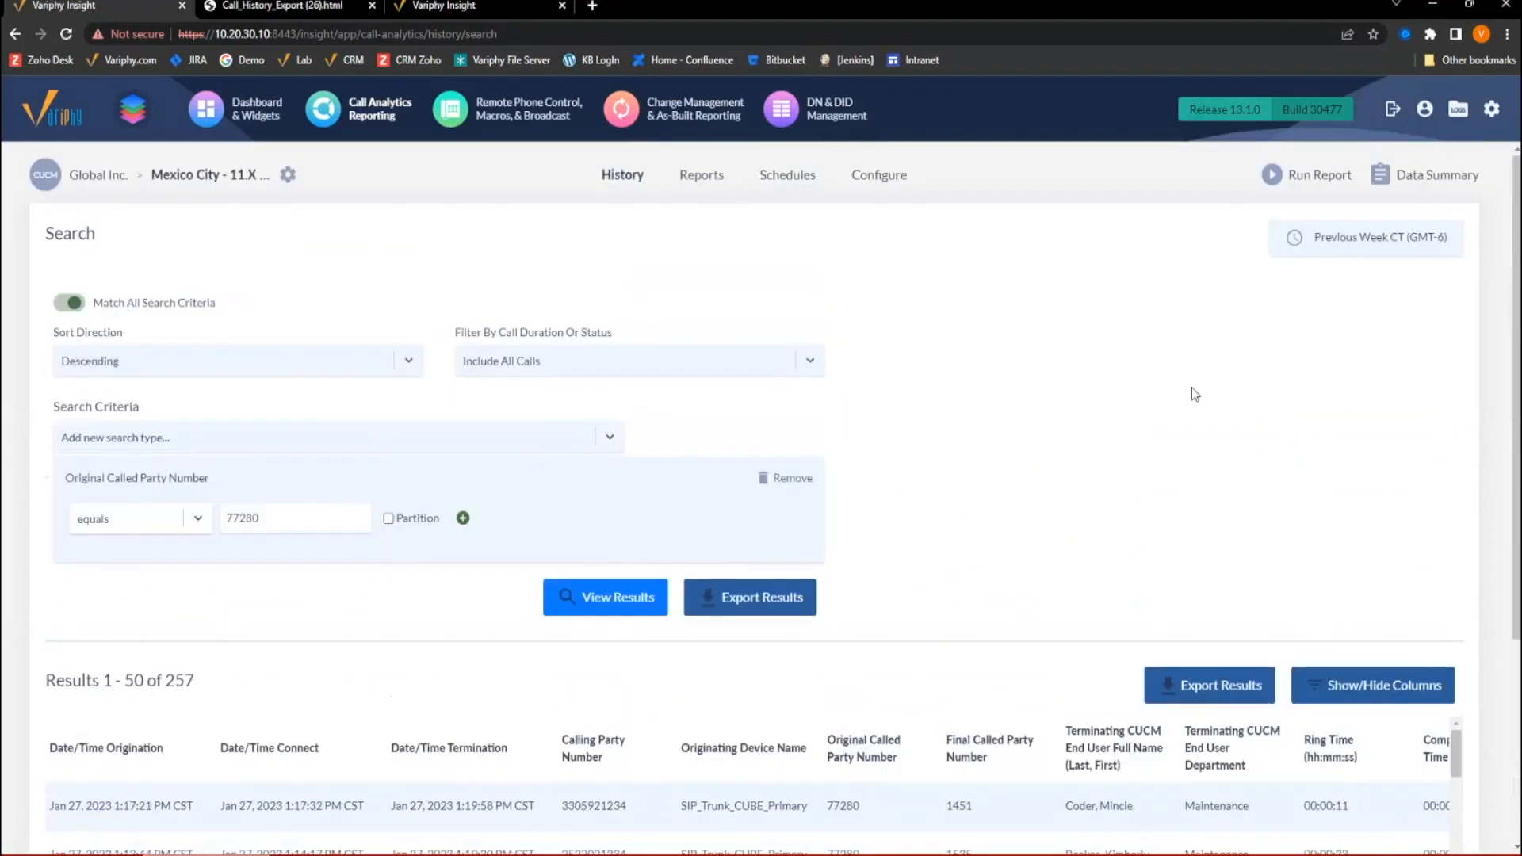
{"action": "scroll", "coordinate": [969, 572], "scroll_direction": "down", "scroll_amount": 3}
{"action": "scroll", "coordinate": [969, 572], "scroll_direction": "down", "scroll_amount": 1}
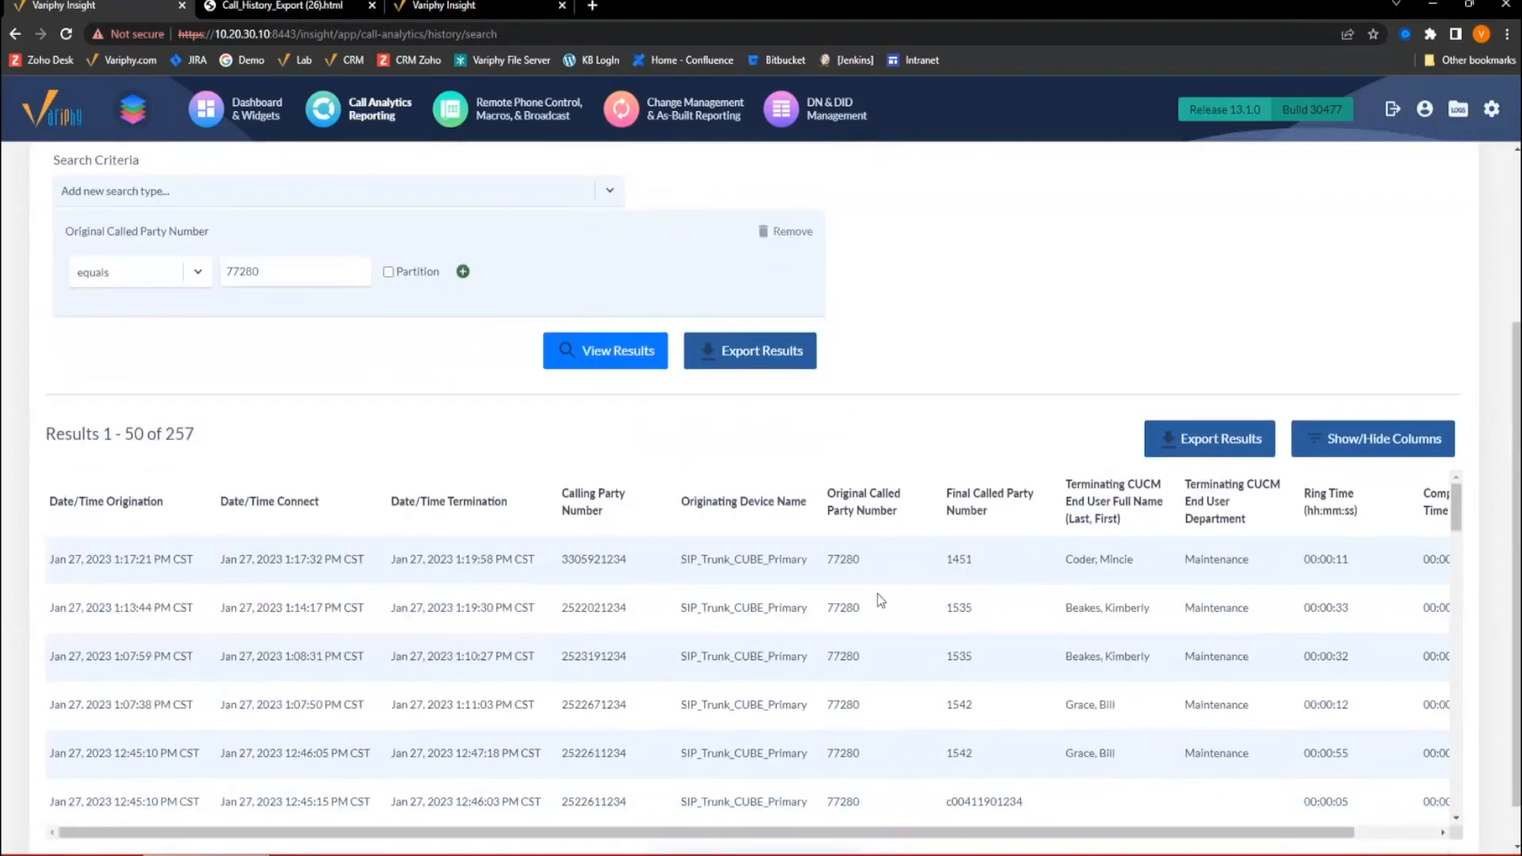
{"action": "scroll", "coordinate": [483, 560], "scroll_direction": "up", "scroll_amount": 2}
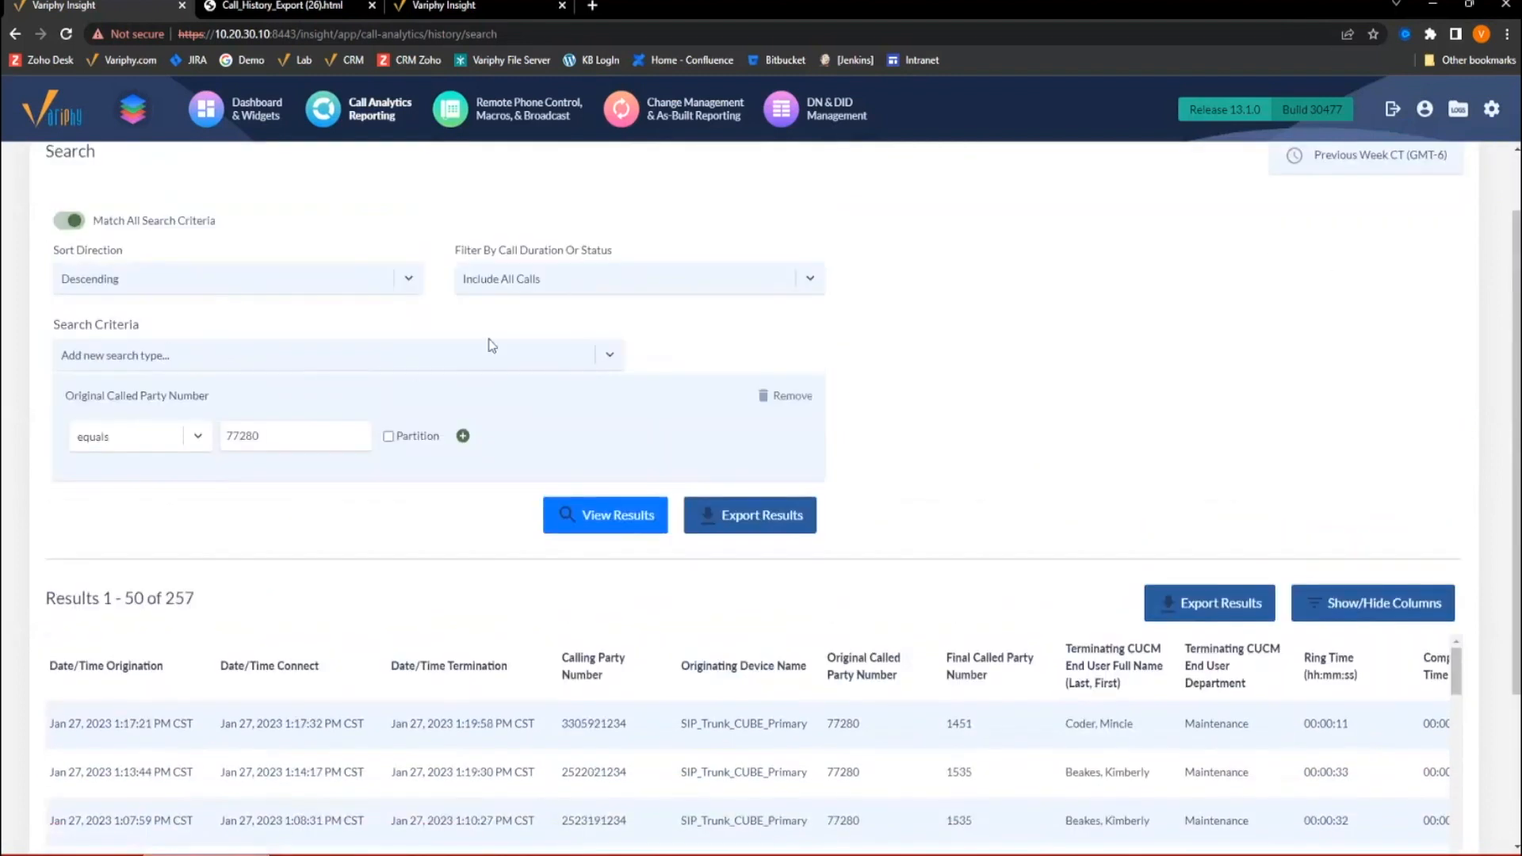
Set the call history sort direction to Ascending, rerun the search, and check the first record's Date/Time Origination.
{"action": "left_click", "coordinate": [369, 279]}
{"action": "left_click", "coordinate": [175, 310]}
{"action": "left_click", "coordinate": [604, 517]}
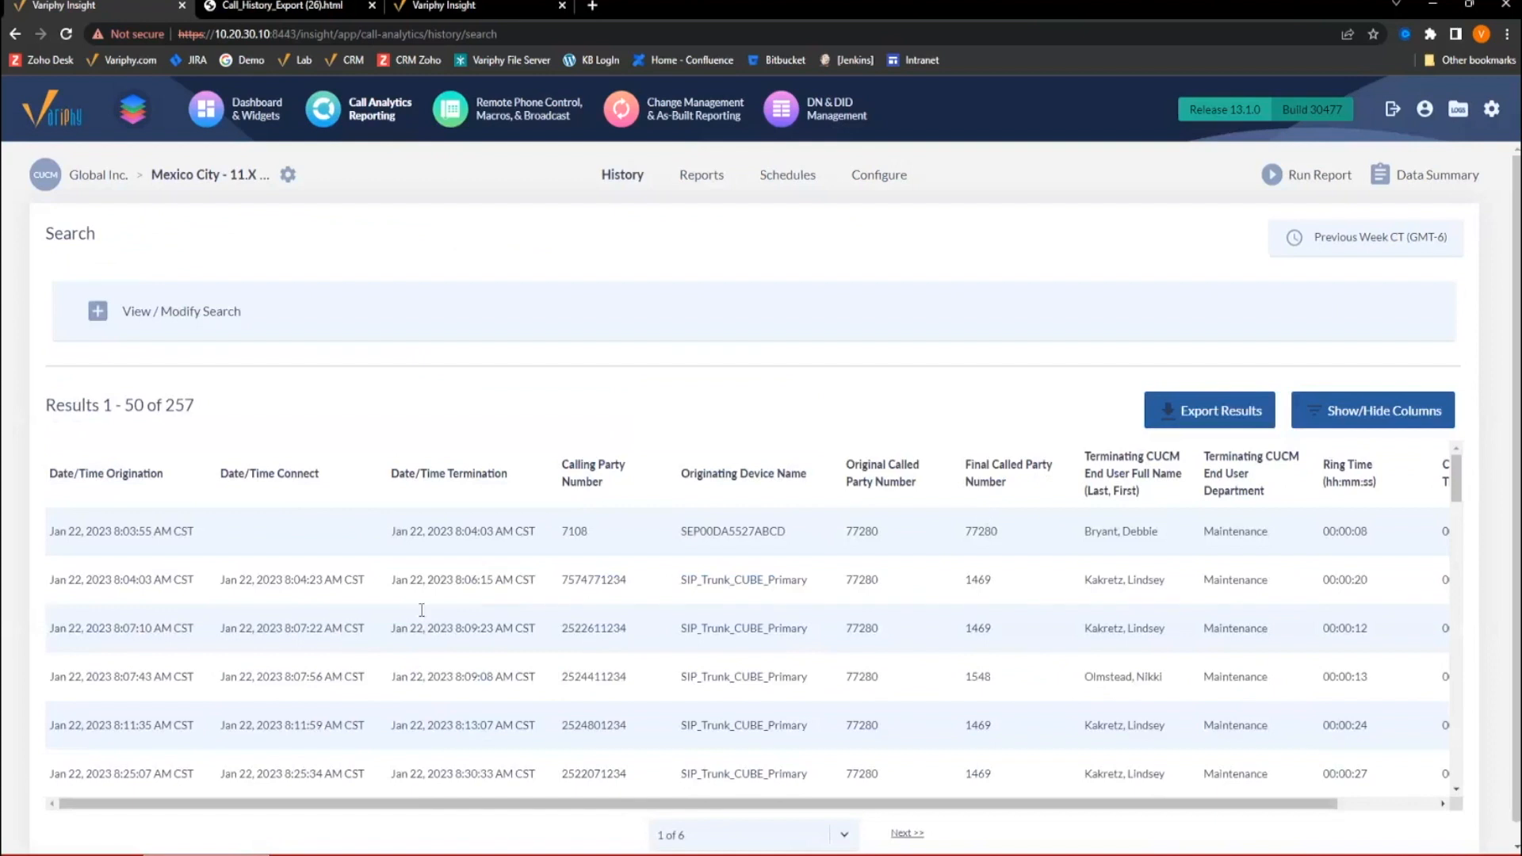
{"action": "left_click_drag", "start_coordinate": [51, 533], "coordinate": [208, 541]}
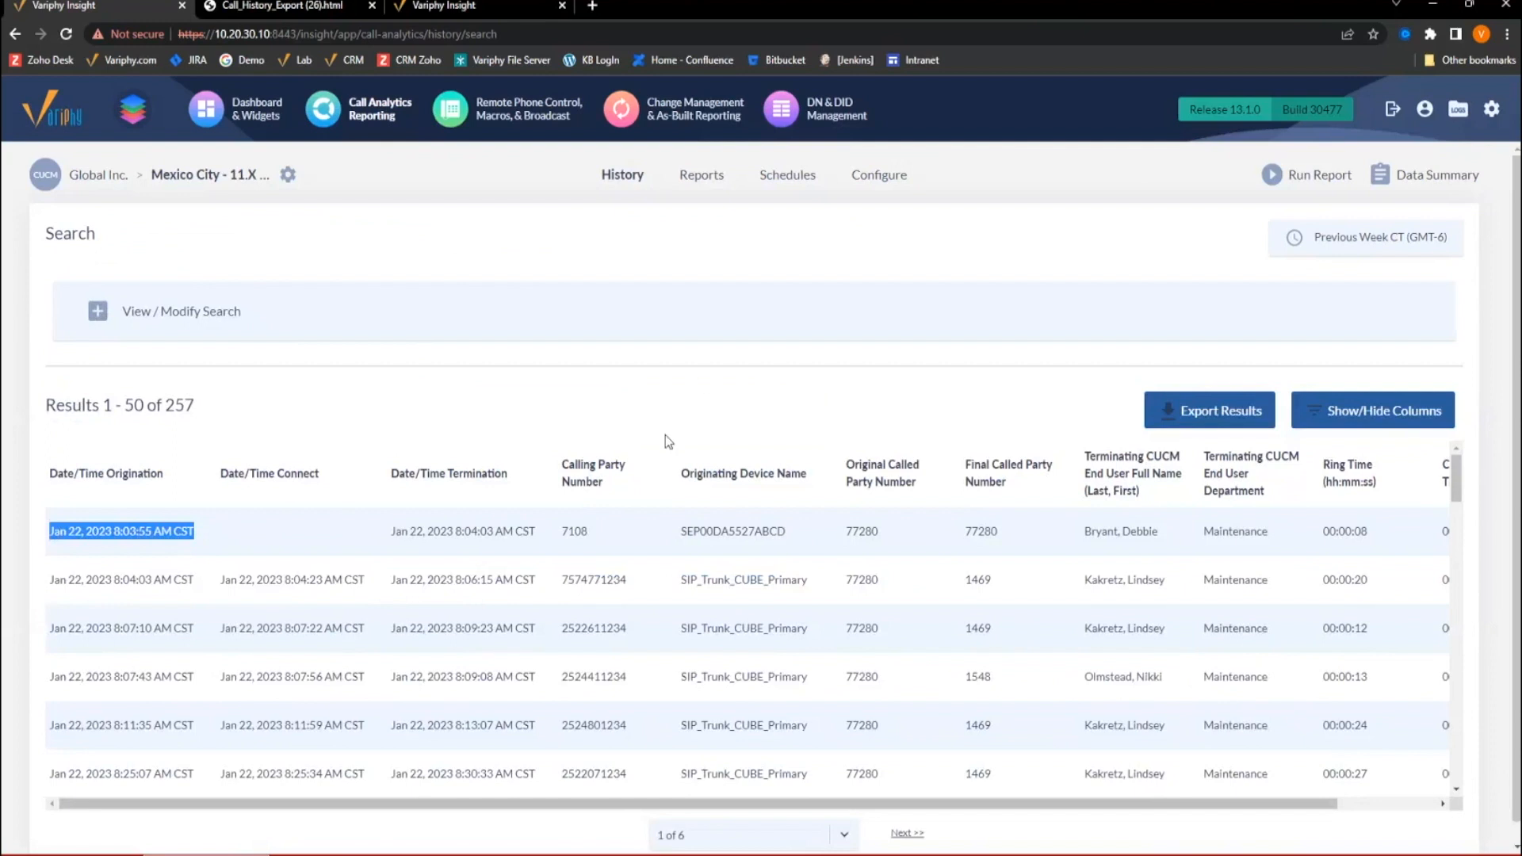
Try Descending as the Call History Details sort direction in the "TEMPLATE - Abandoned Calls Report Copy" report, and discard the edit.
{"action": "left_click", "coordinate": [701, 174]}
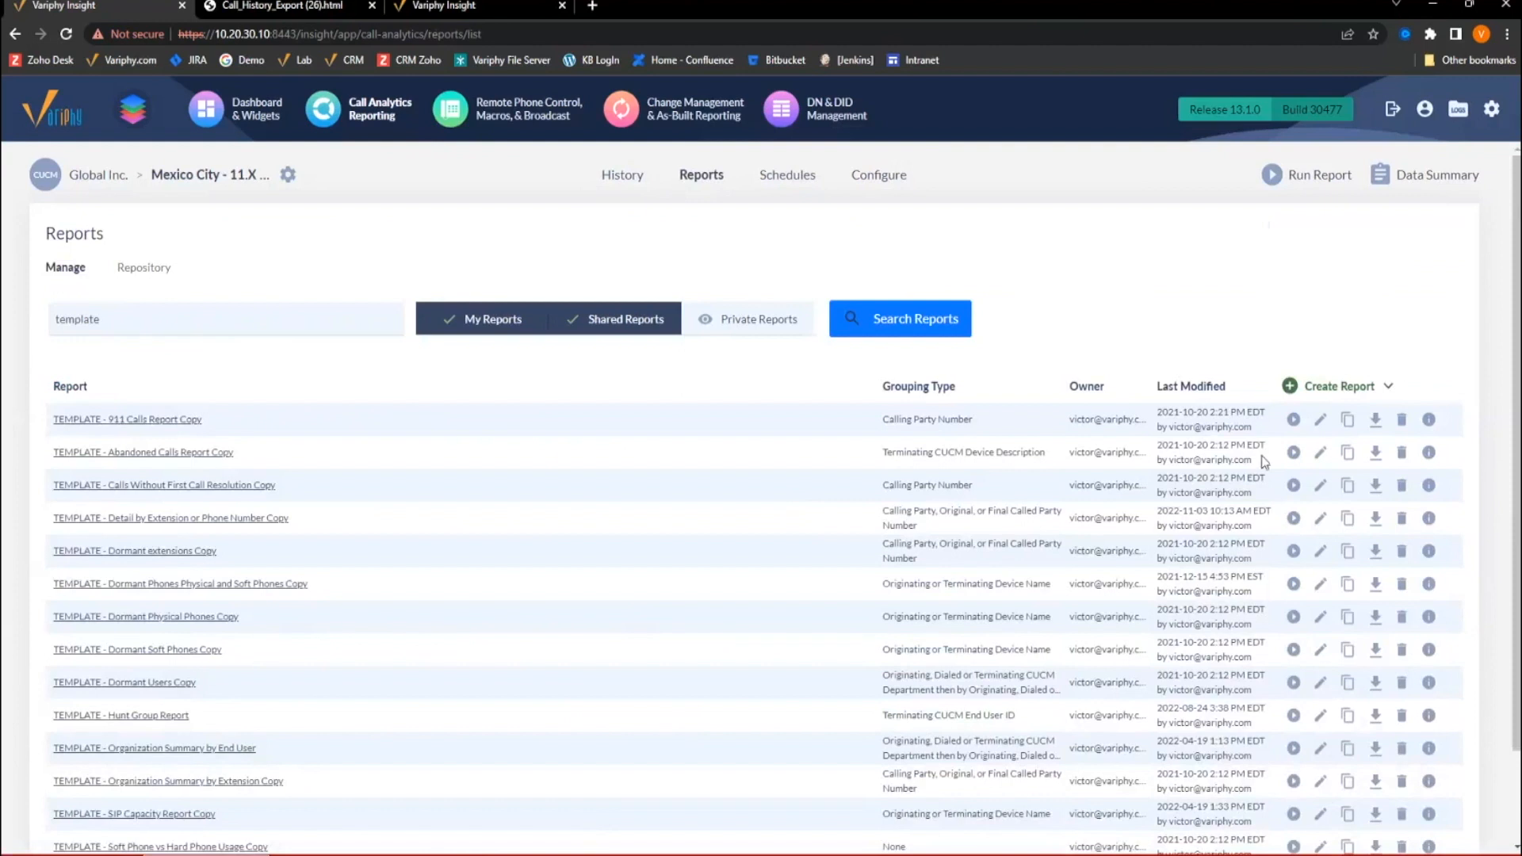
{"action": "left_click", "coordinate": [1319, 452]}
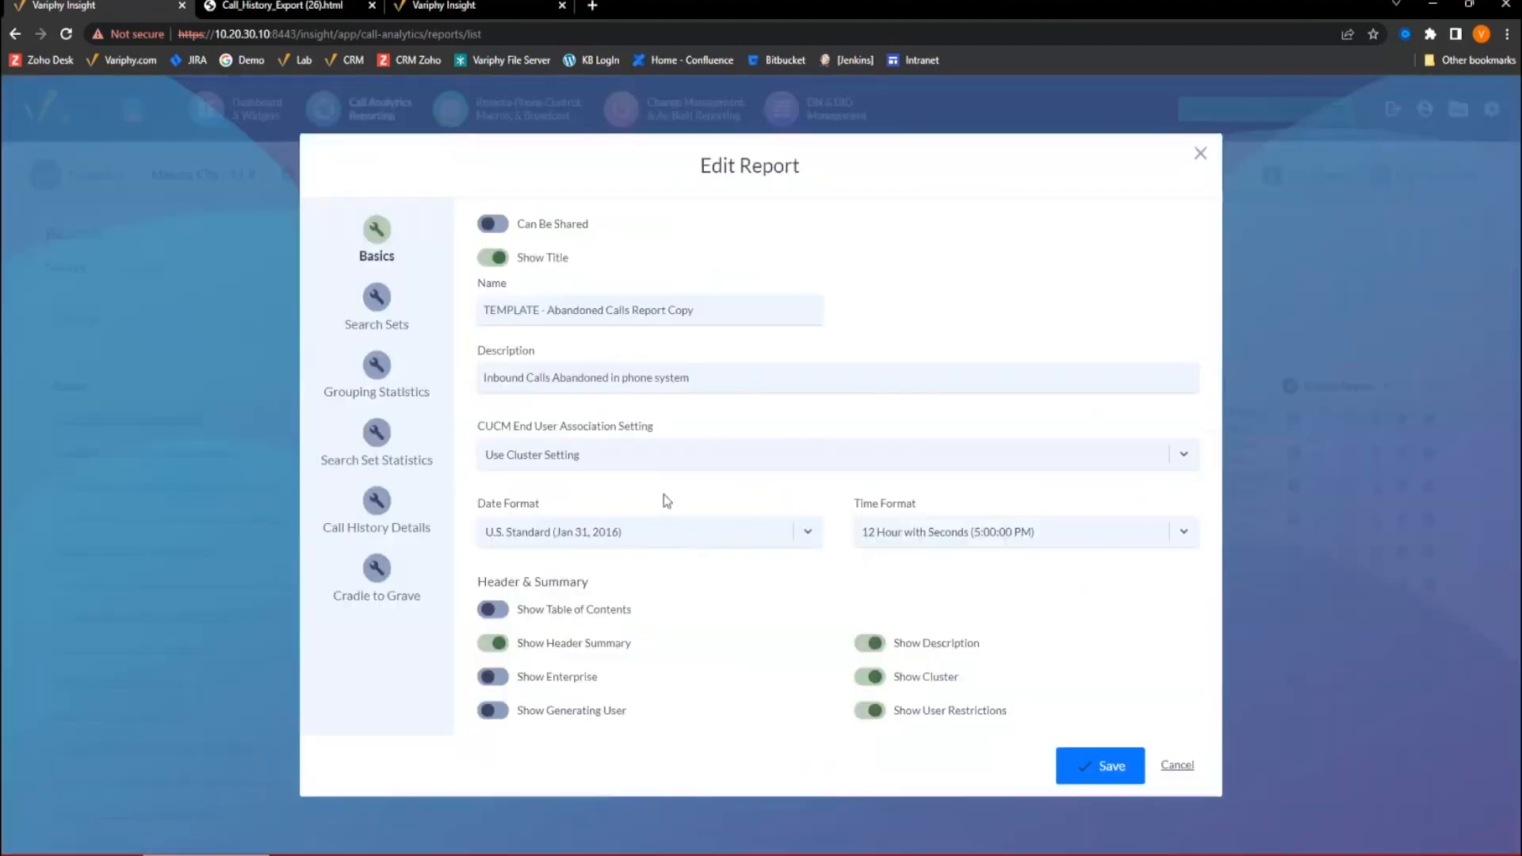
{"action": "left_click", "coordinate": [379, 513]}
{"action": "left_click", "coordinate": [586, 301]}
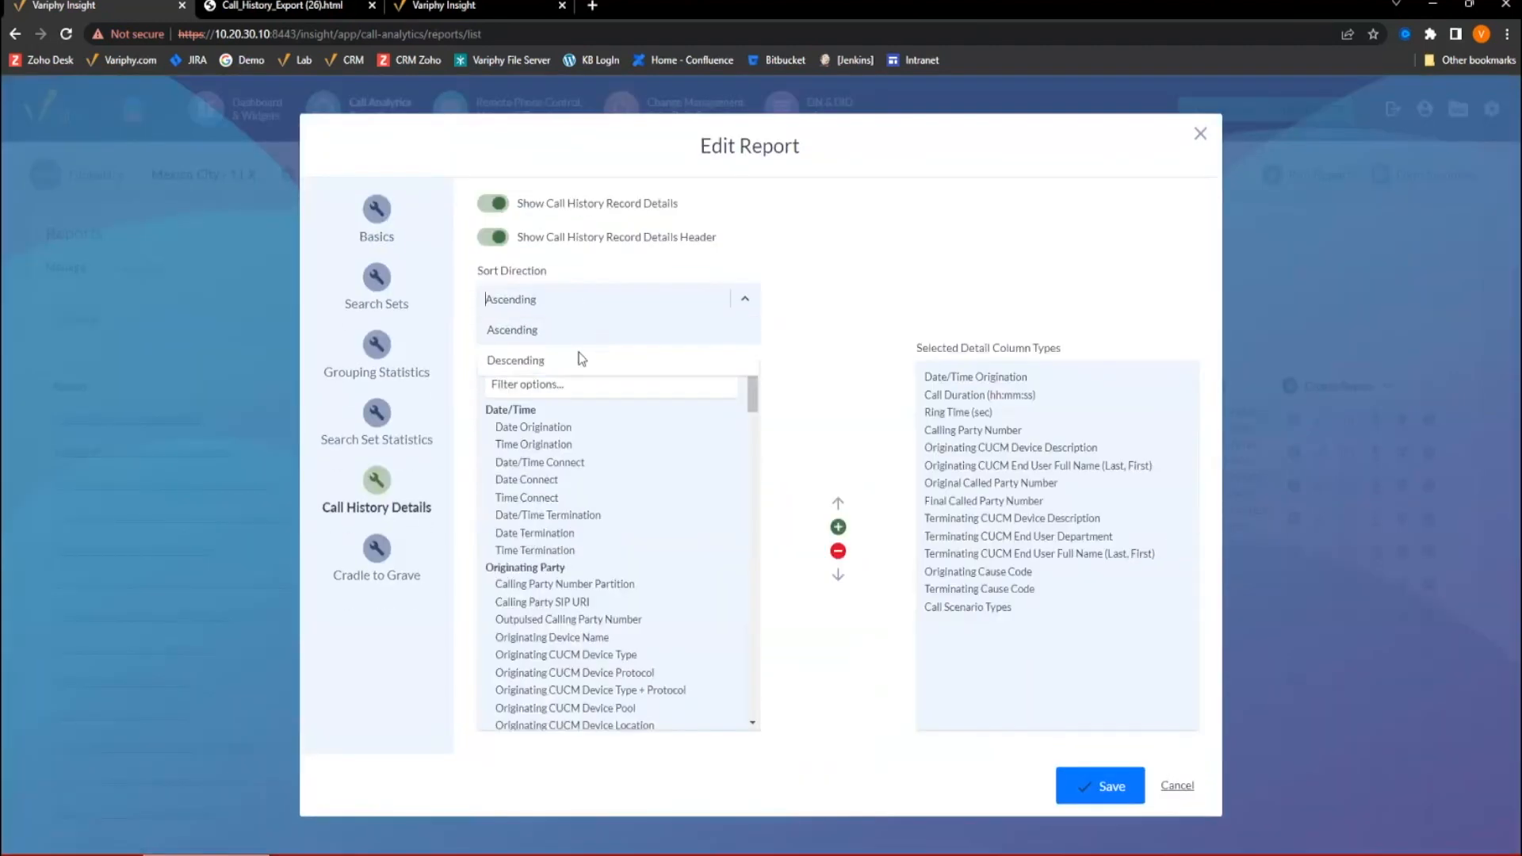
{"action": "left_click", "coordinate": [581, 359]}
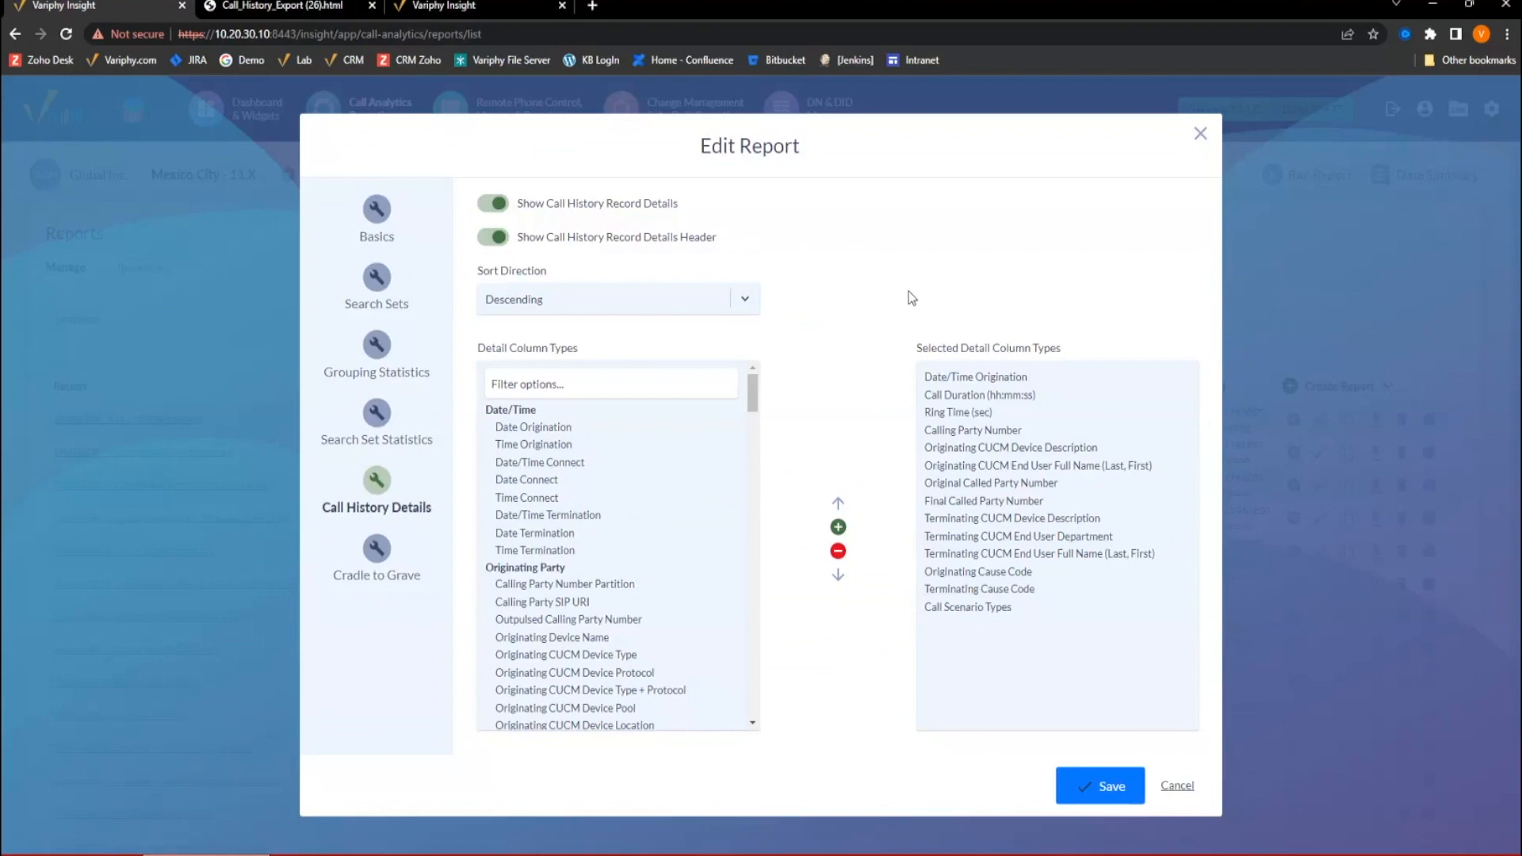
{"action": "left_click", "coordinate": [1177, 785]}
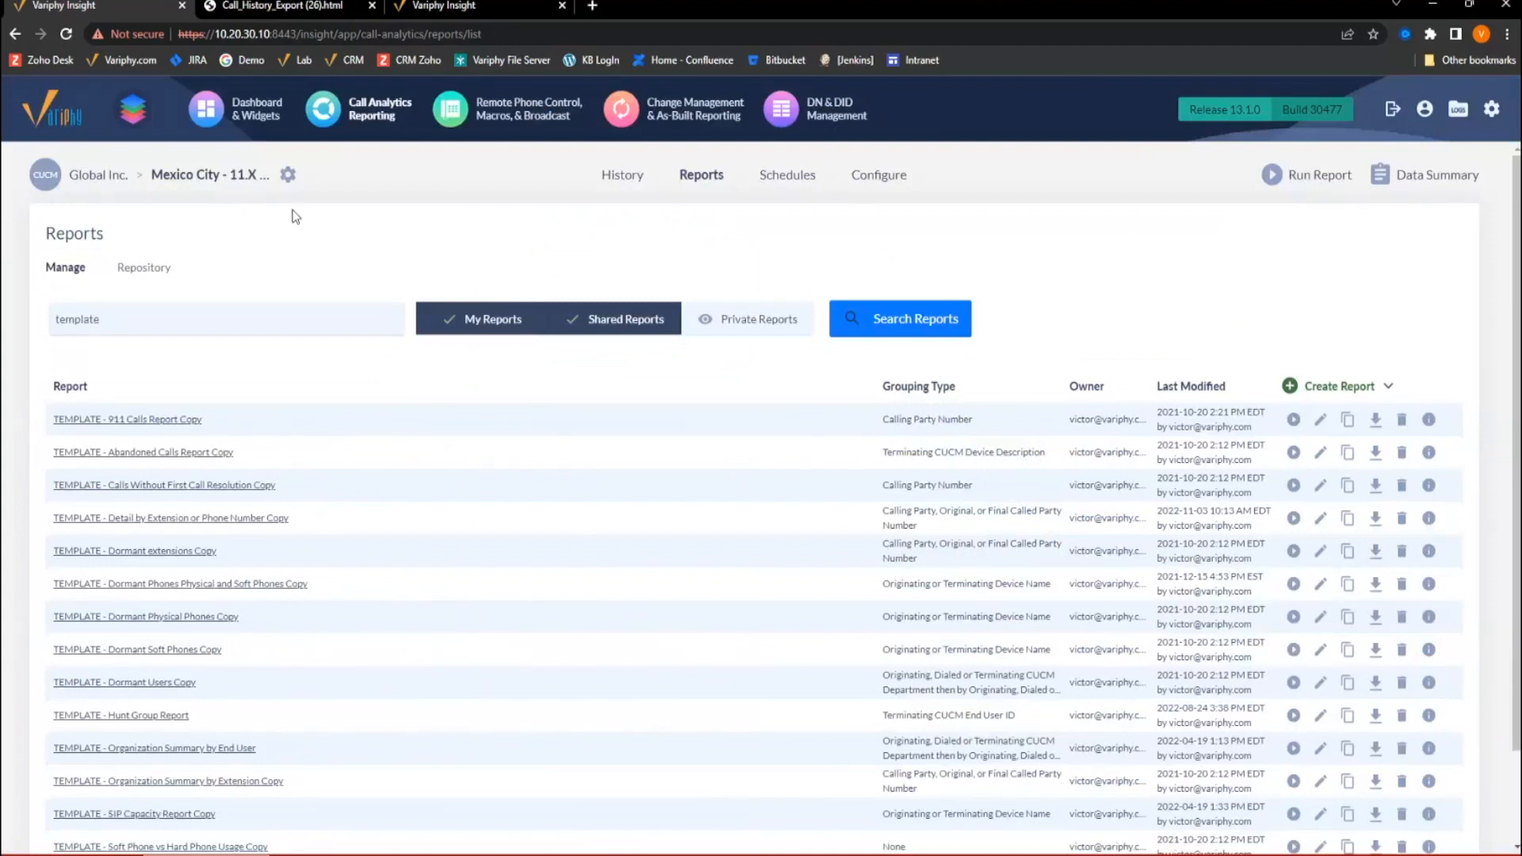
Switch to the Cisco CUBE cluster and inspect the Basics settings of the Top 10 Disconnect Codes and Outbound Calls from Cube templates.
{"action": "left_click", "coordinate": [288, 174]}
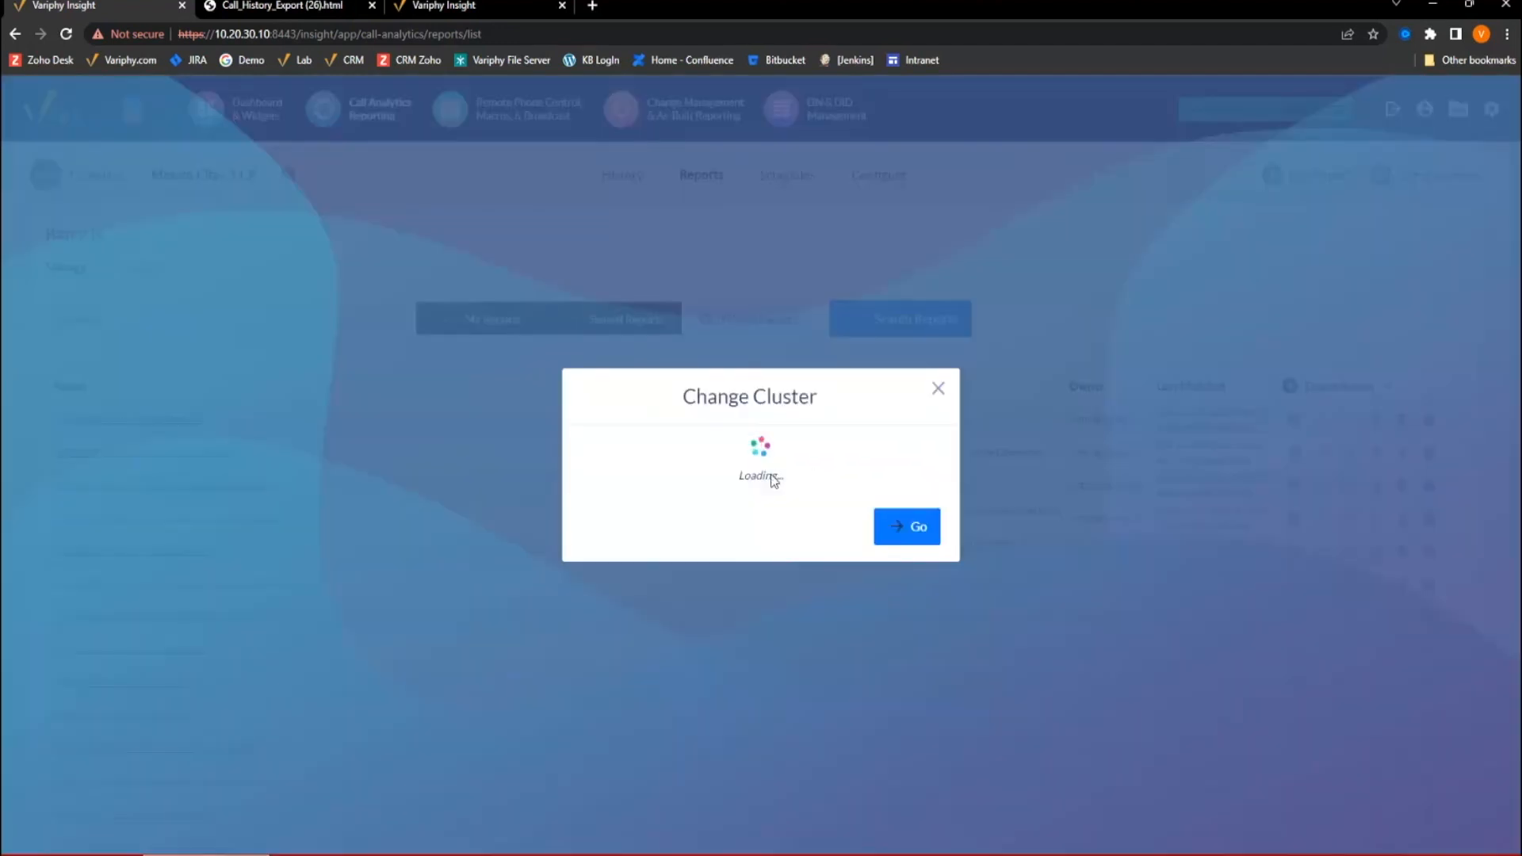
{"action": "left_click", "coordinate": [912, 527]}
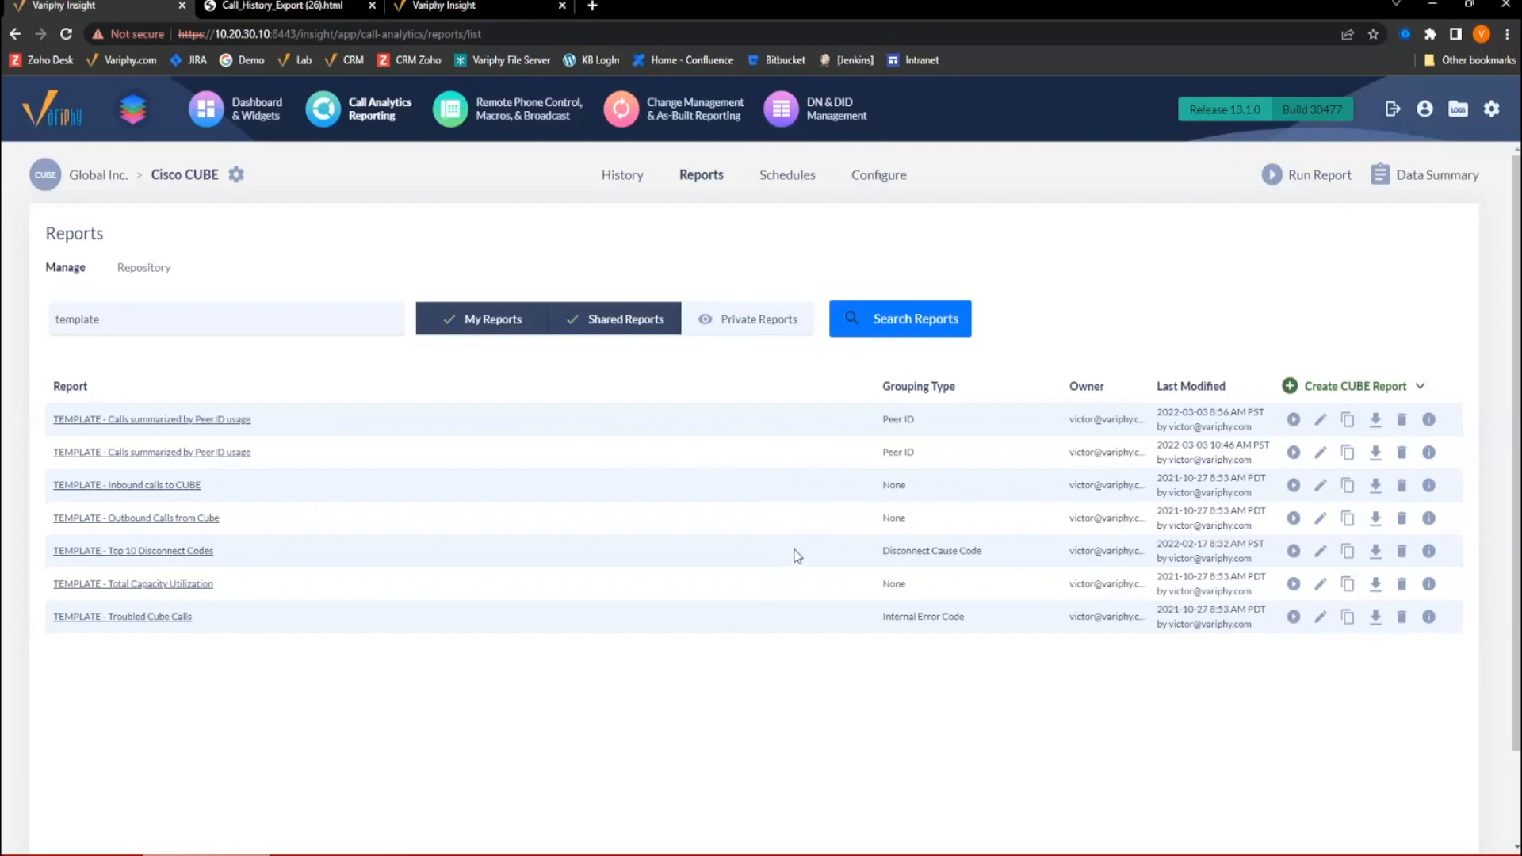
{"action": "left_click", "coordinate": [1320, 551]}
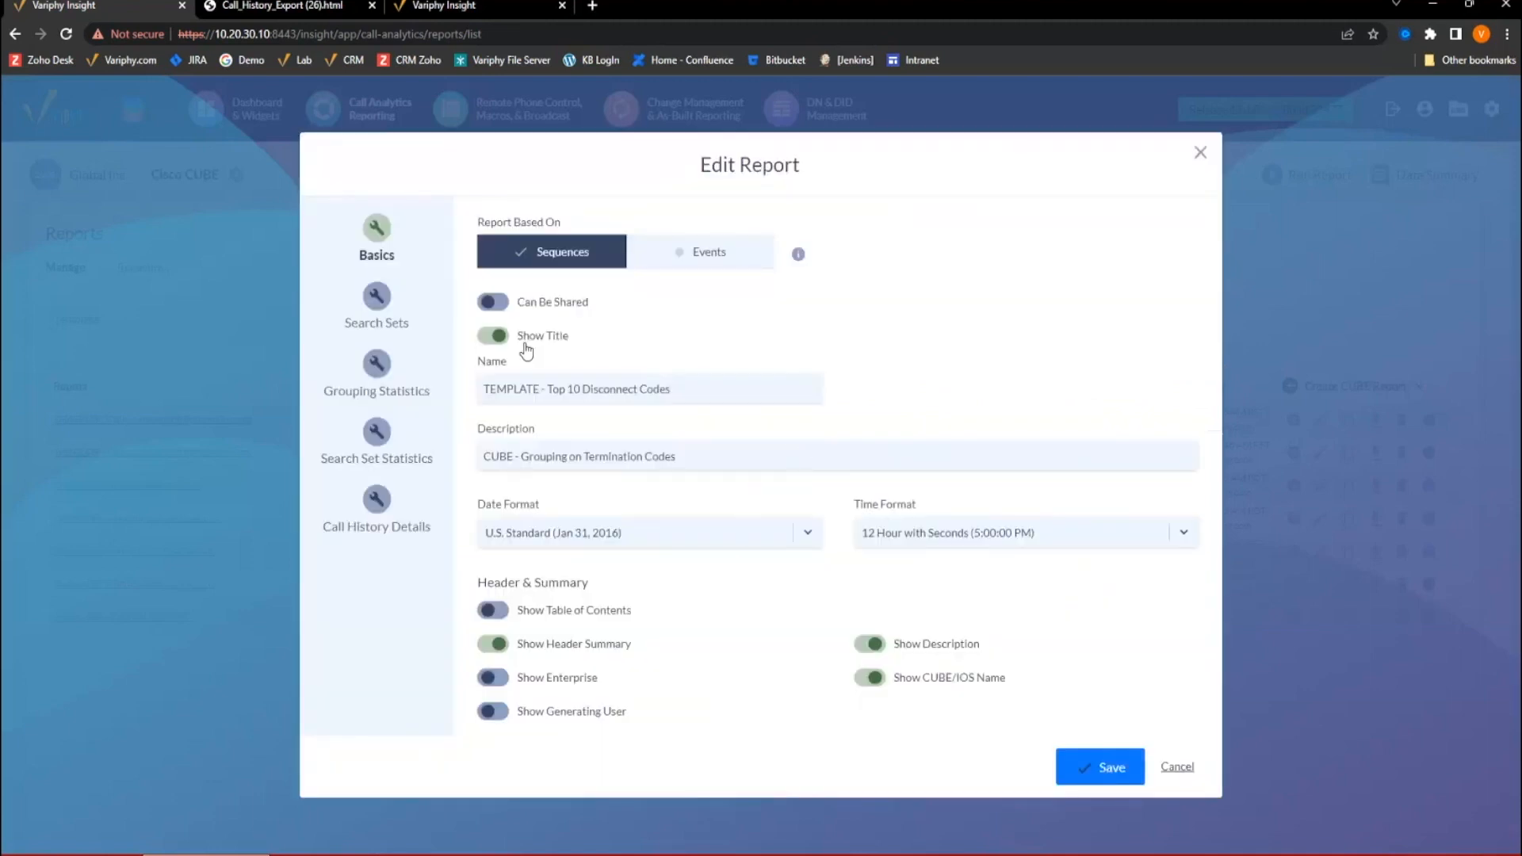
{"action": "left_click", "coordinate": [1175, 767]}
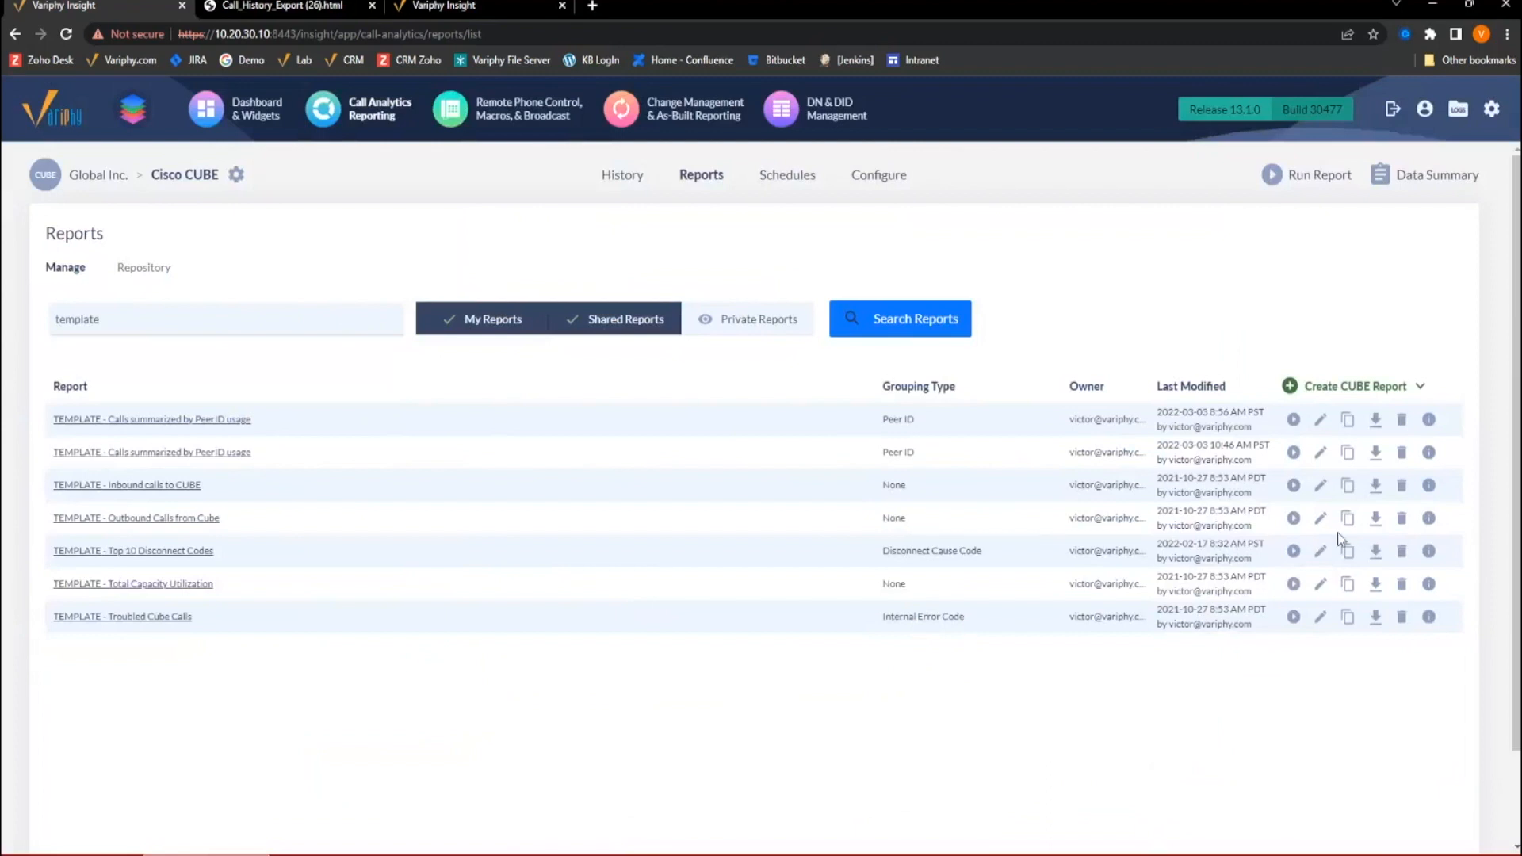
{"action": "left_click", "coordinate": [1320, 517]}
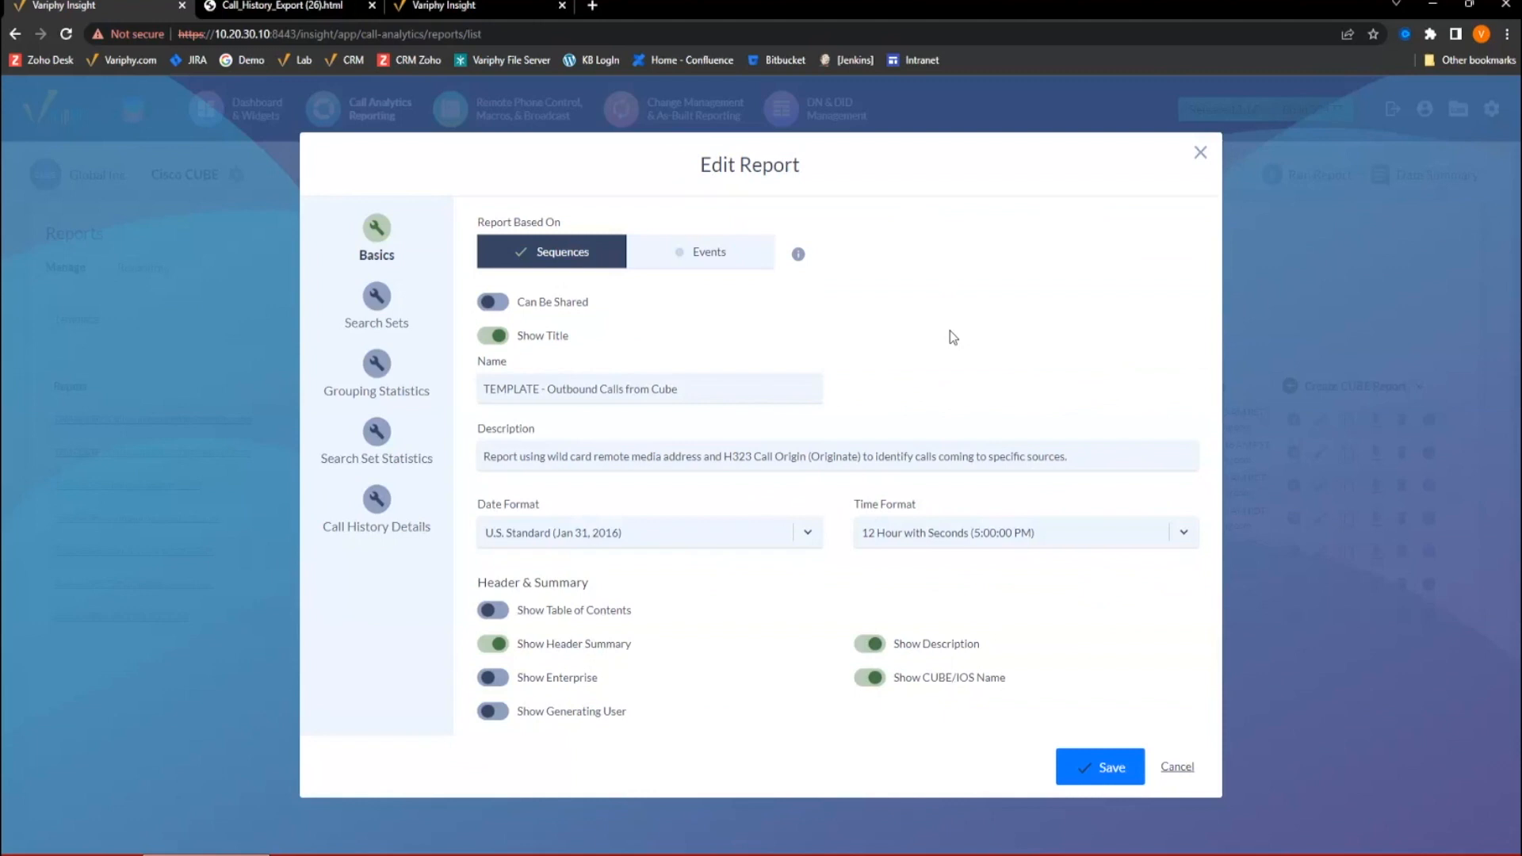
{"action": "left_click", "coordinate": [1178, 767]}
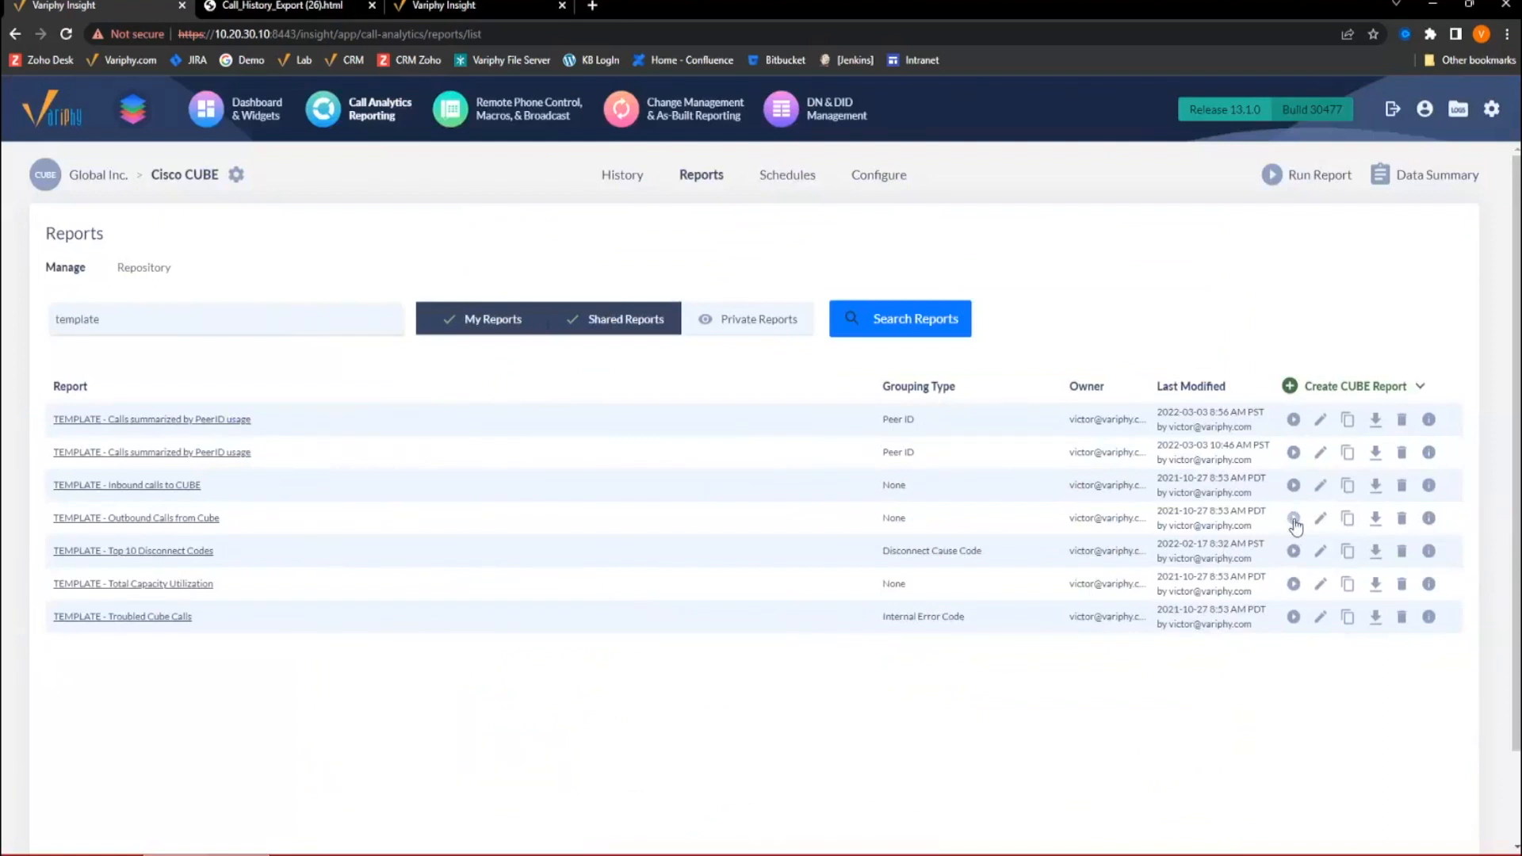
Run the "TEMPLATE - Top 10 Disconnect Codes" report as a PDF download with Cisco CUBE 02 included as an additional cluster.
{"action": "left_click", "coordinate": [1293, 551]}
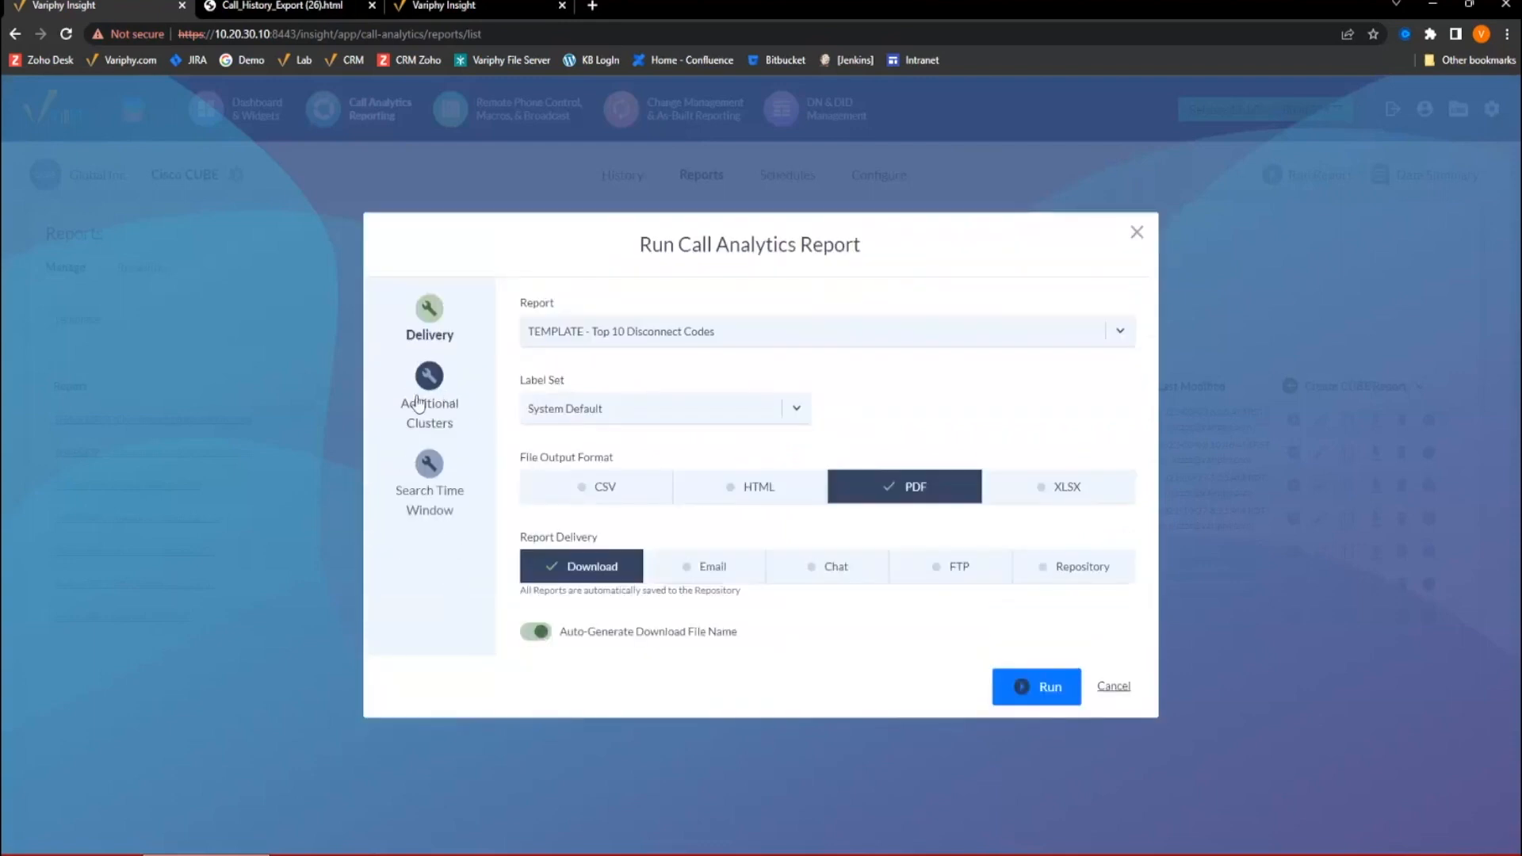
{"action": "left_click", "coordinate": [430, 403]}
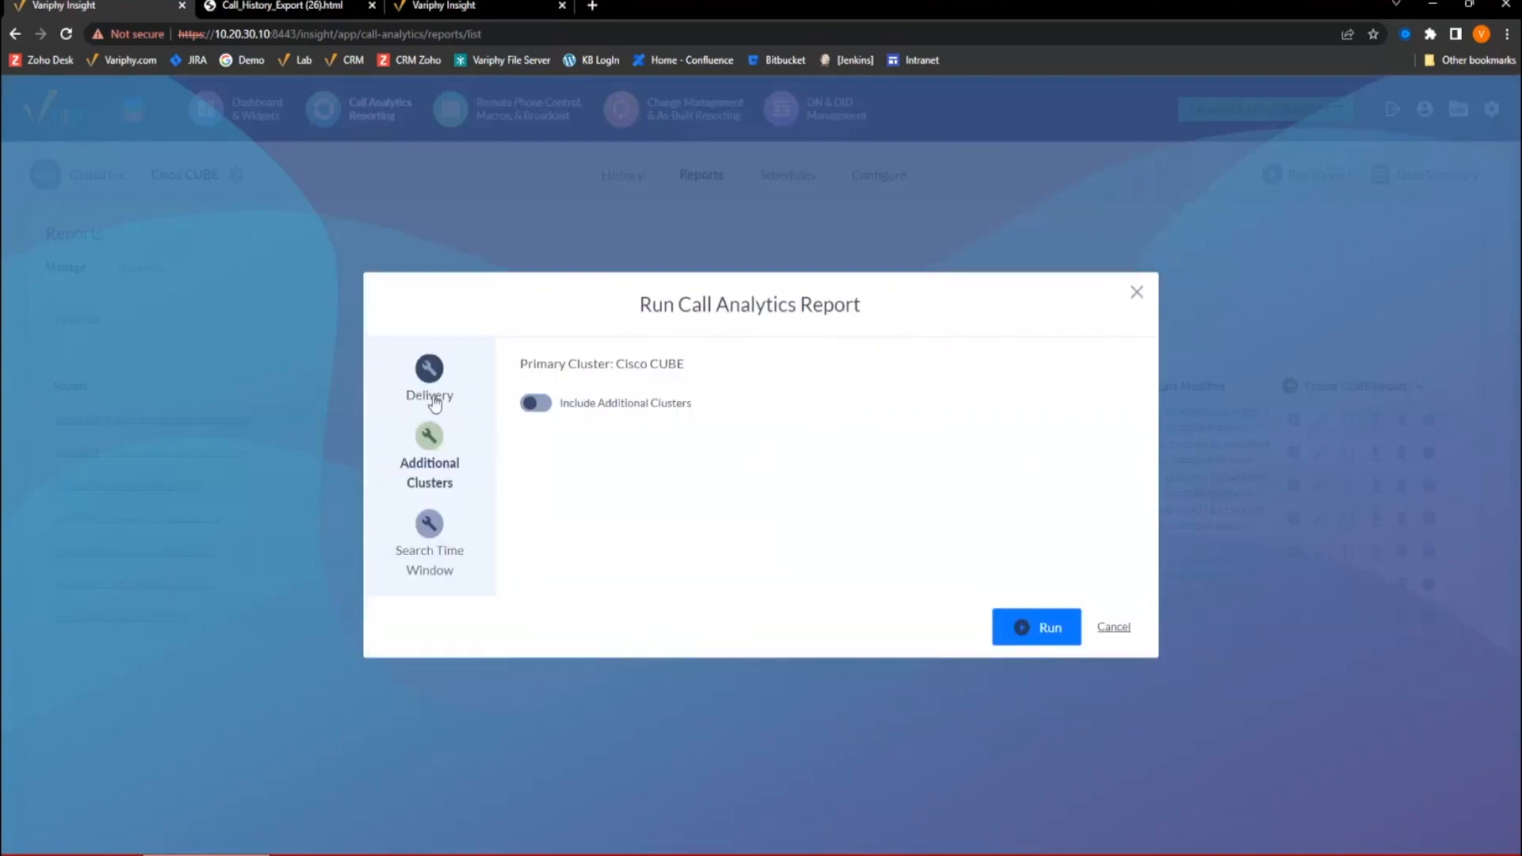
{"action": "left_click", "coordinate": [534, 404]}
{"action": "left_click", "coordinate": [583, 432]}
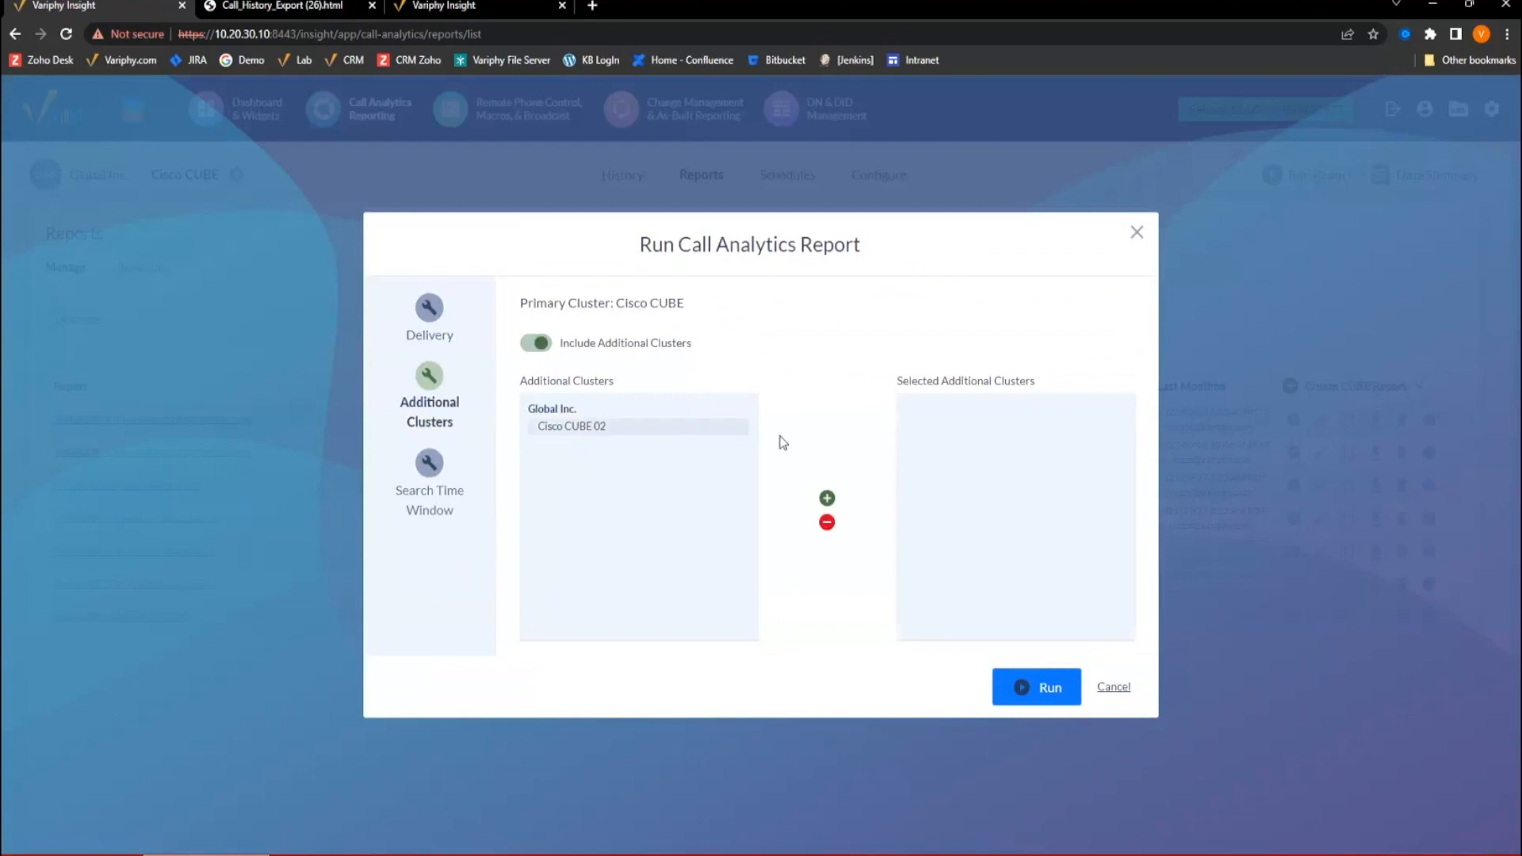
{"action": "left_click", "coordinate": [827, 498]}
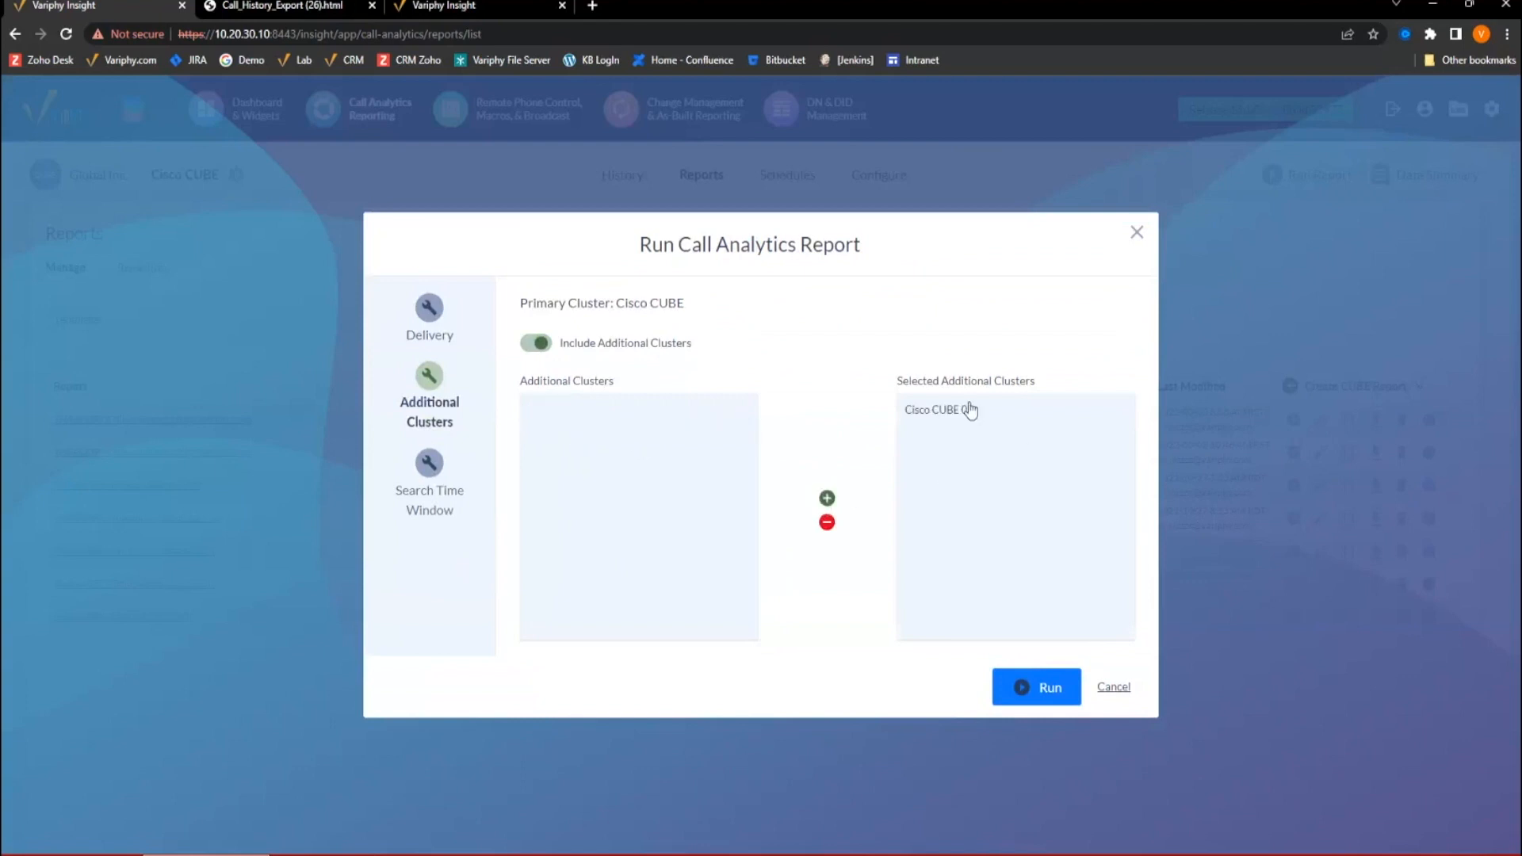
{"action": "left_click", "coordinate": [430, 487]}
{"action": "left_click", "coordinate": [1052, 630]}
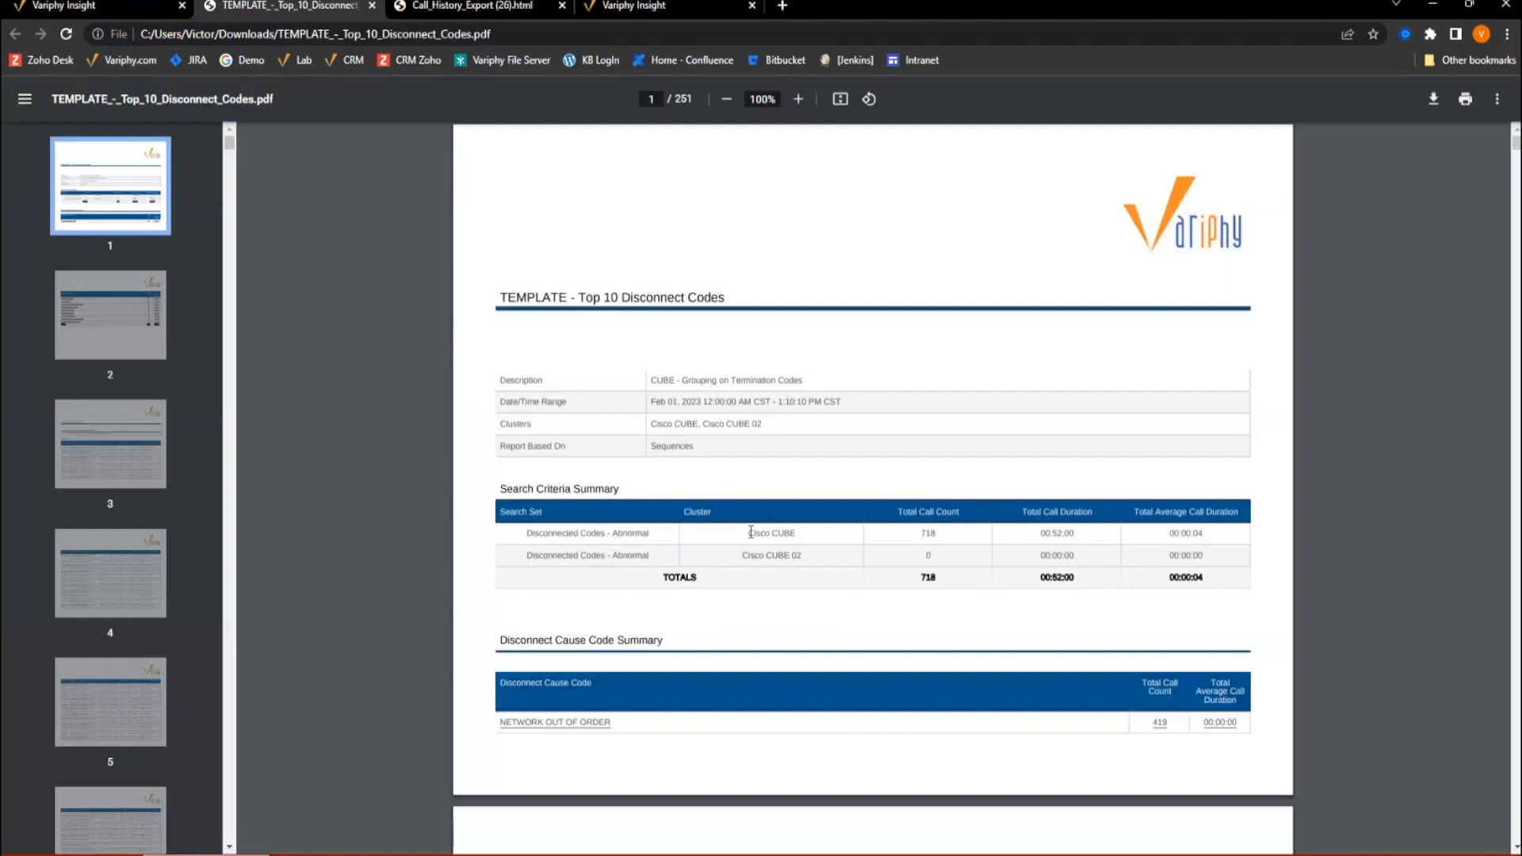
Examine the Cisco CUBE and Cisco CUBE 02 rows in the report's Search Criteria Summary.
{"action": "left_click_drag", "start_coordinate": [748, 532], "coordinate": [802, 557]}
{"action": "left_click", "coordinate": [951, 559]}
{"action": "left_click_drag", "start_coordinate": [758, 554], "coordinate": [806, 546]}
Return to the Variphy Insight report list and switch the cluster to Variphy UCCX.
{"action": "left_click", "coordinate": [87, 6]}
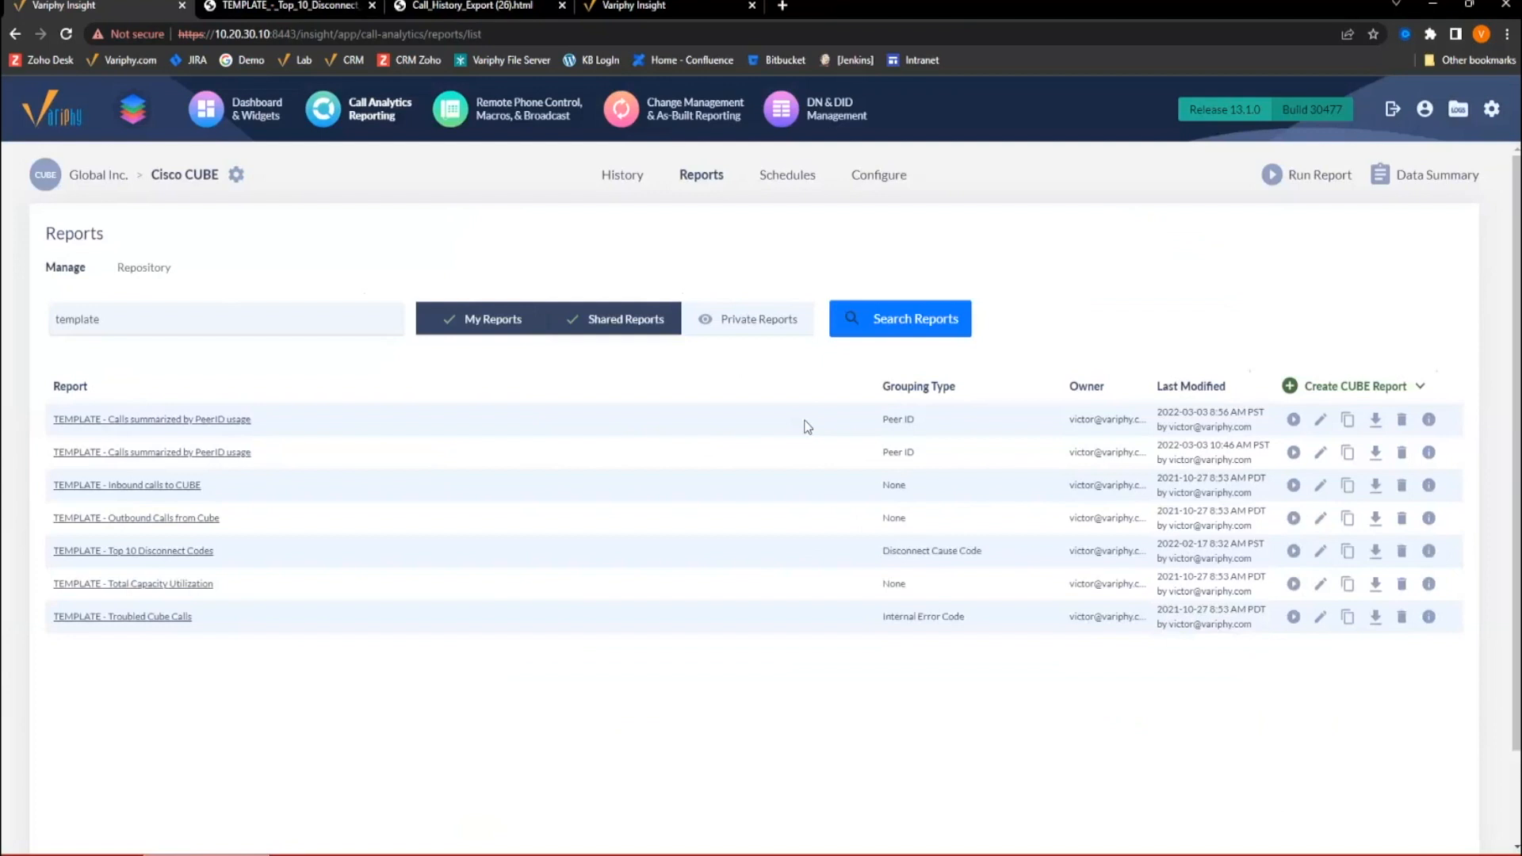
{"action": "left_click", "coordinate": [236, 175]}
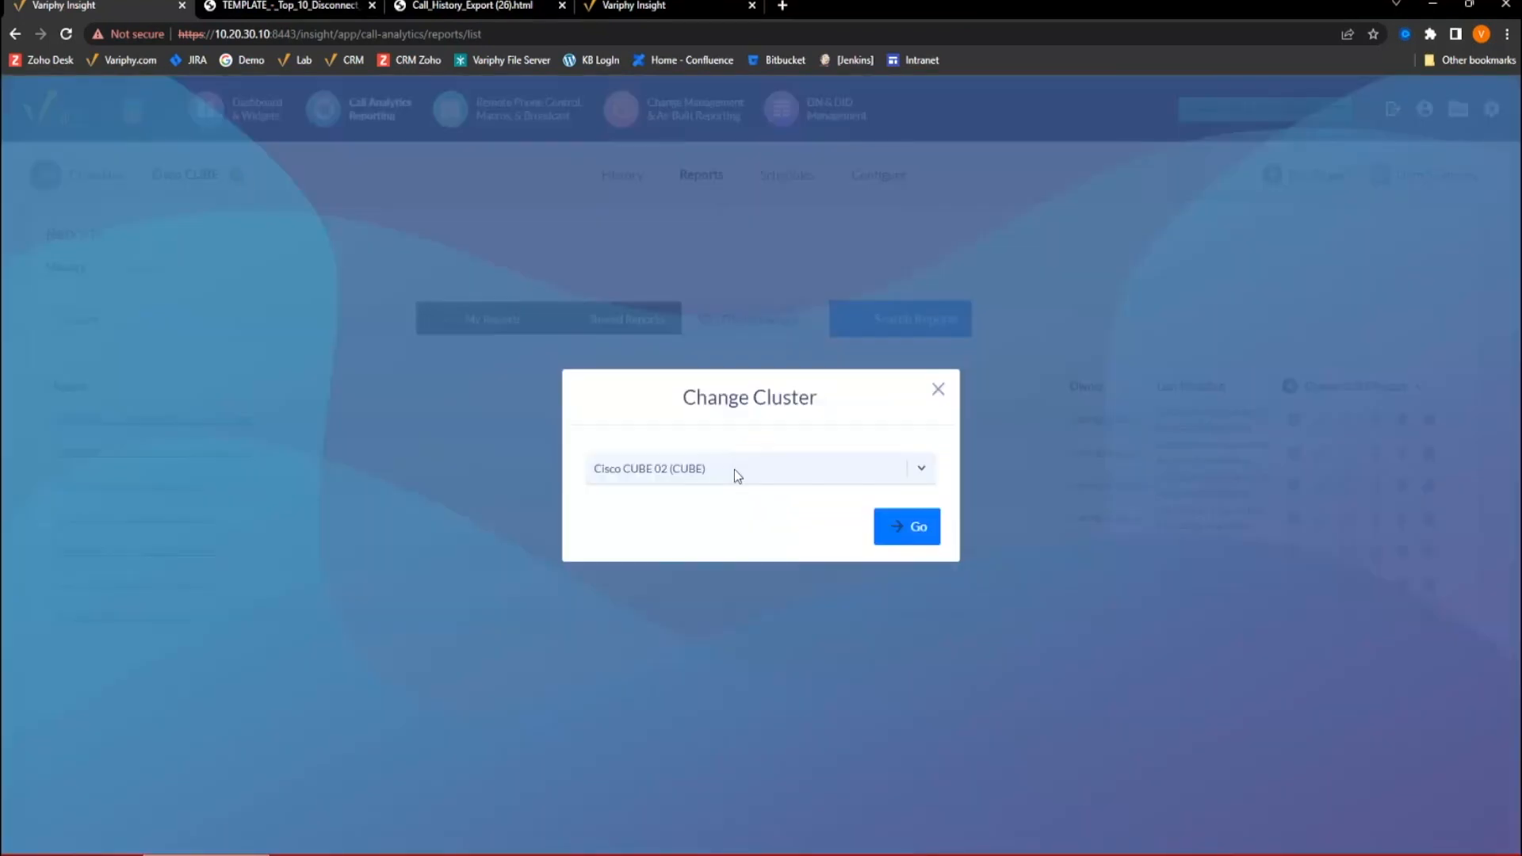
{"action": "left_click", "coordinate": [734, 469]}
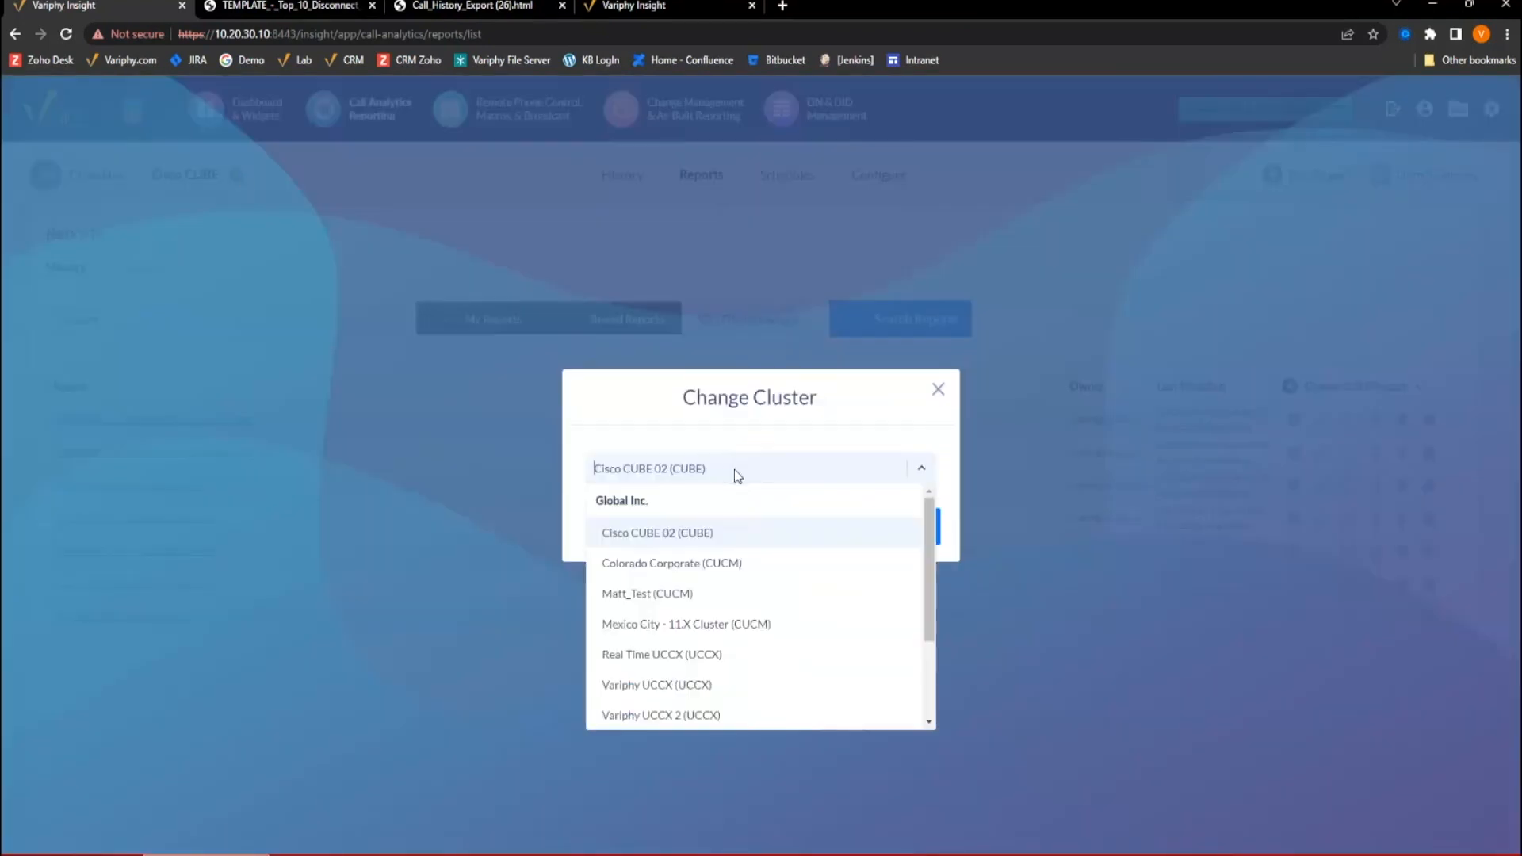
{"action": "left_click", "coordinate": [711, 687]}
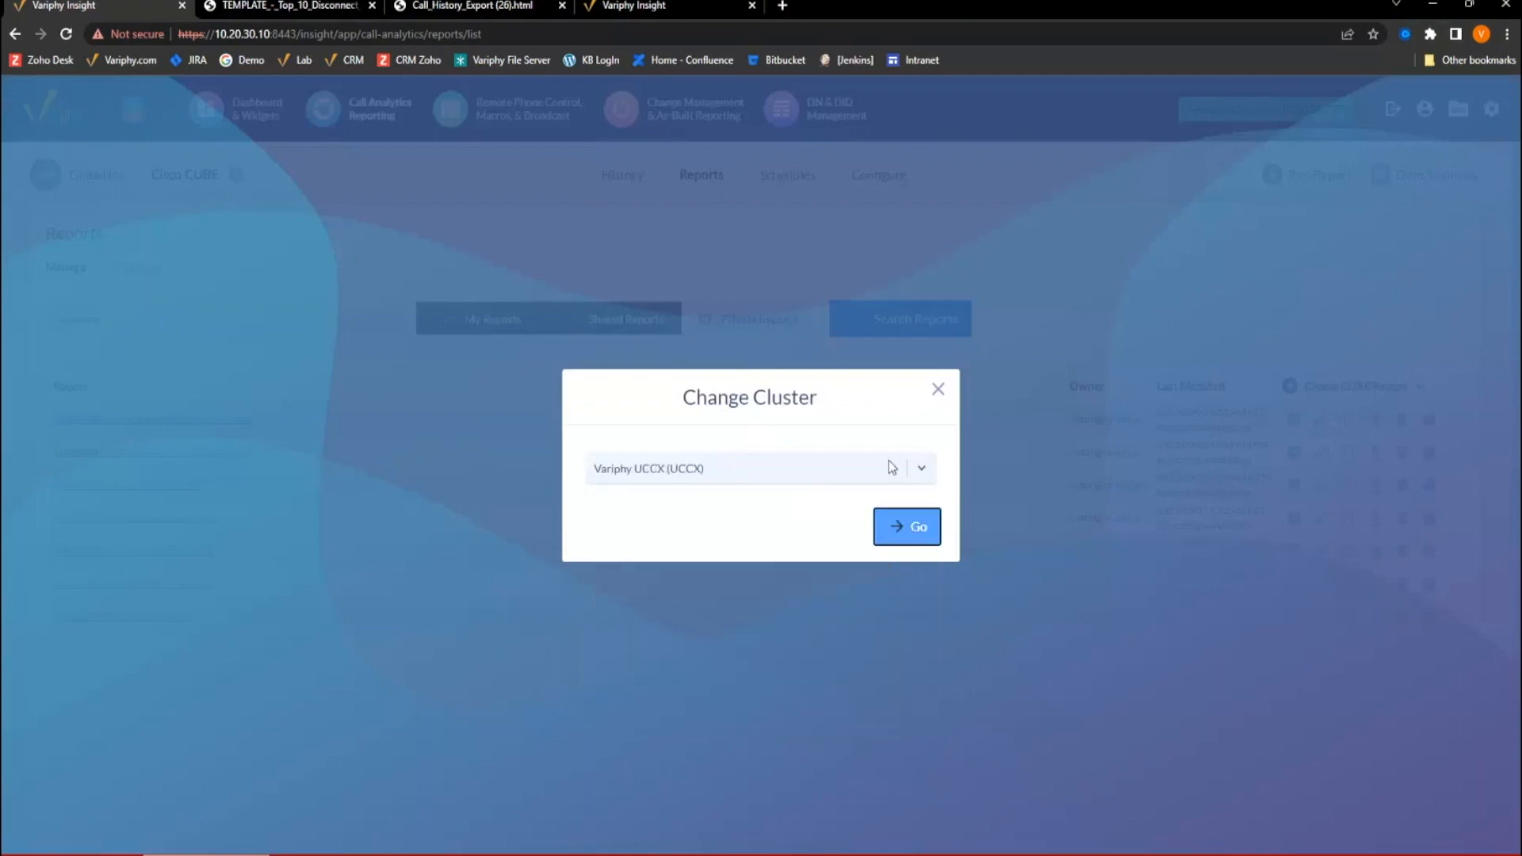
{"action": "key", "text": "Return"}
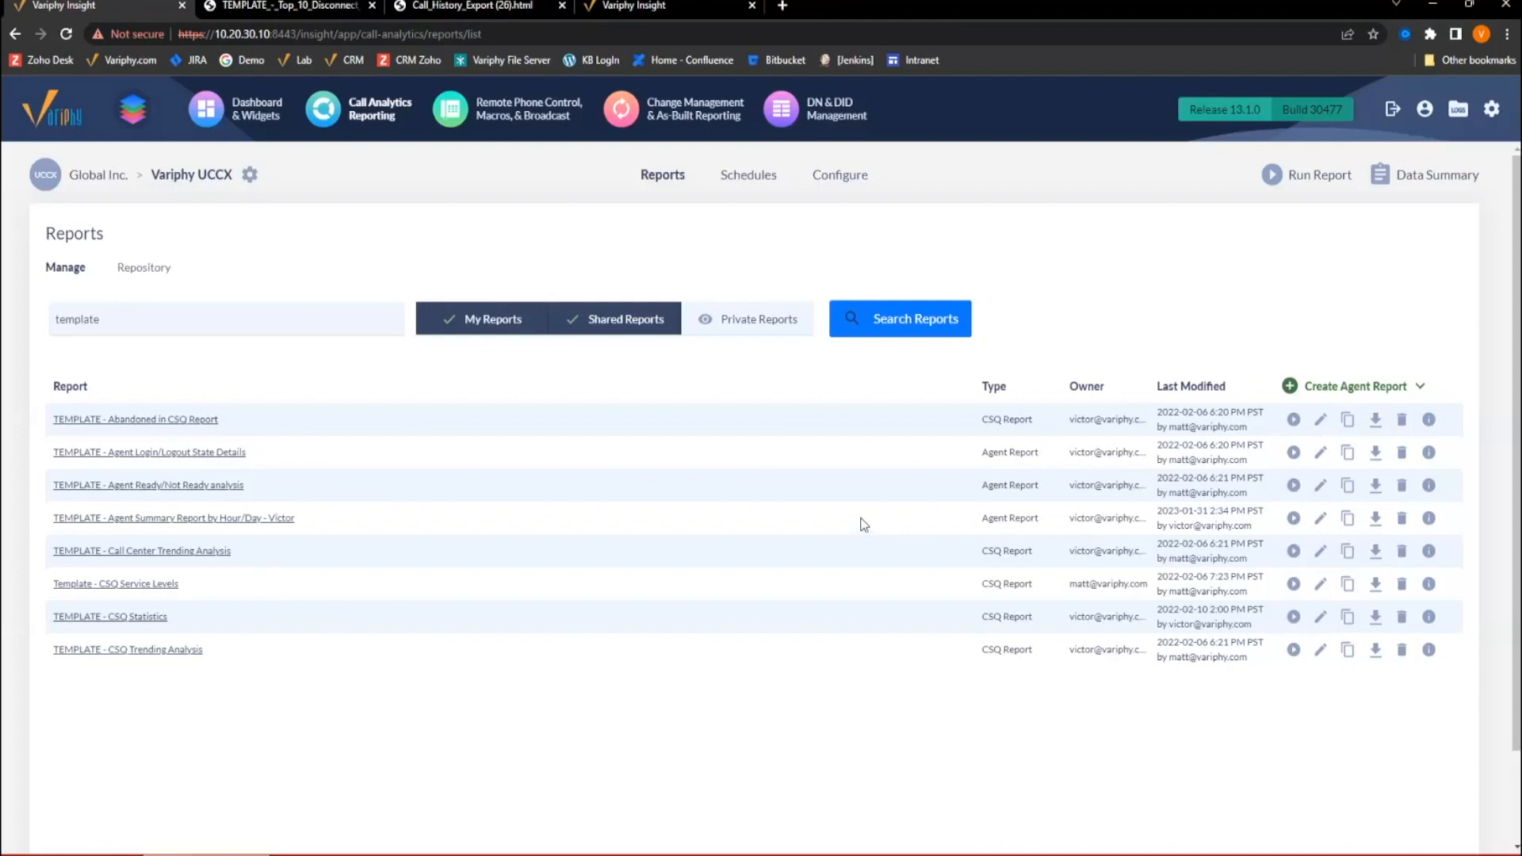
Open the Agent Summary Report by Hour/Day template for editing, remove its flagged historical agent and turn off Show Historical Options for Agent.
{"action": "left_click", "coordinate": [1320, 519]}
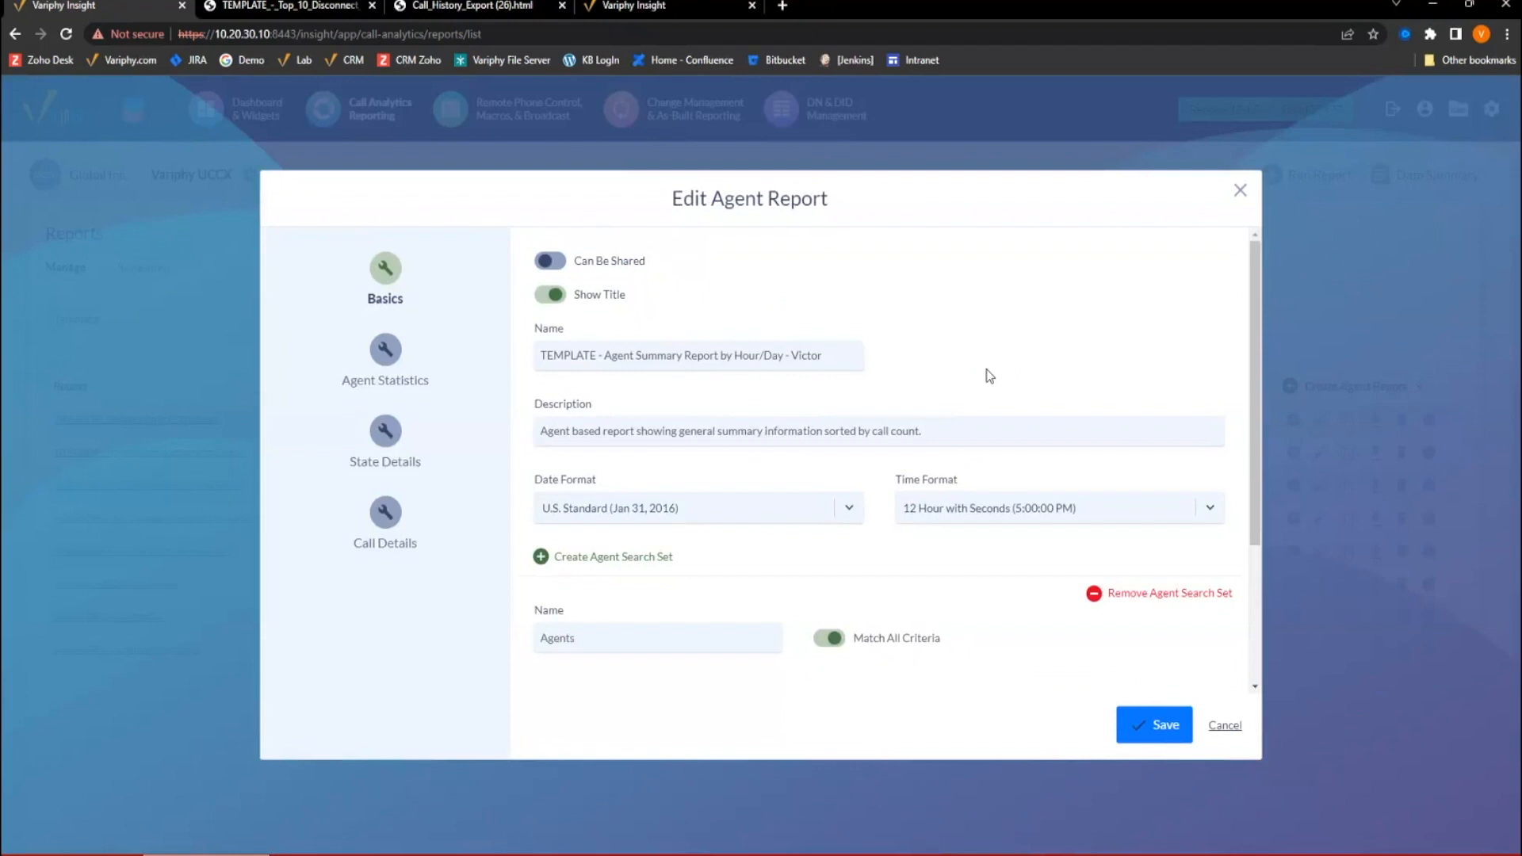
{"action": "scroll", "coordinate": [988, 405], "scroll_direction": "down", "scroll_amount": 3}
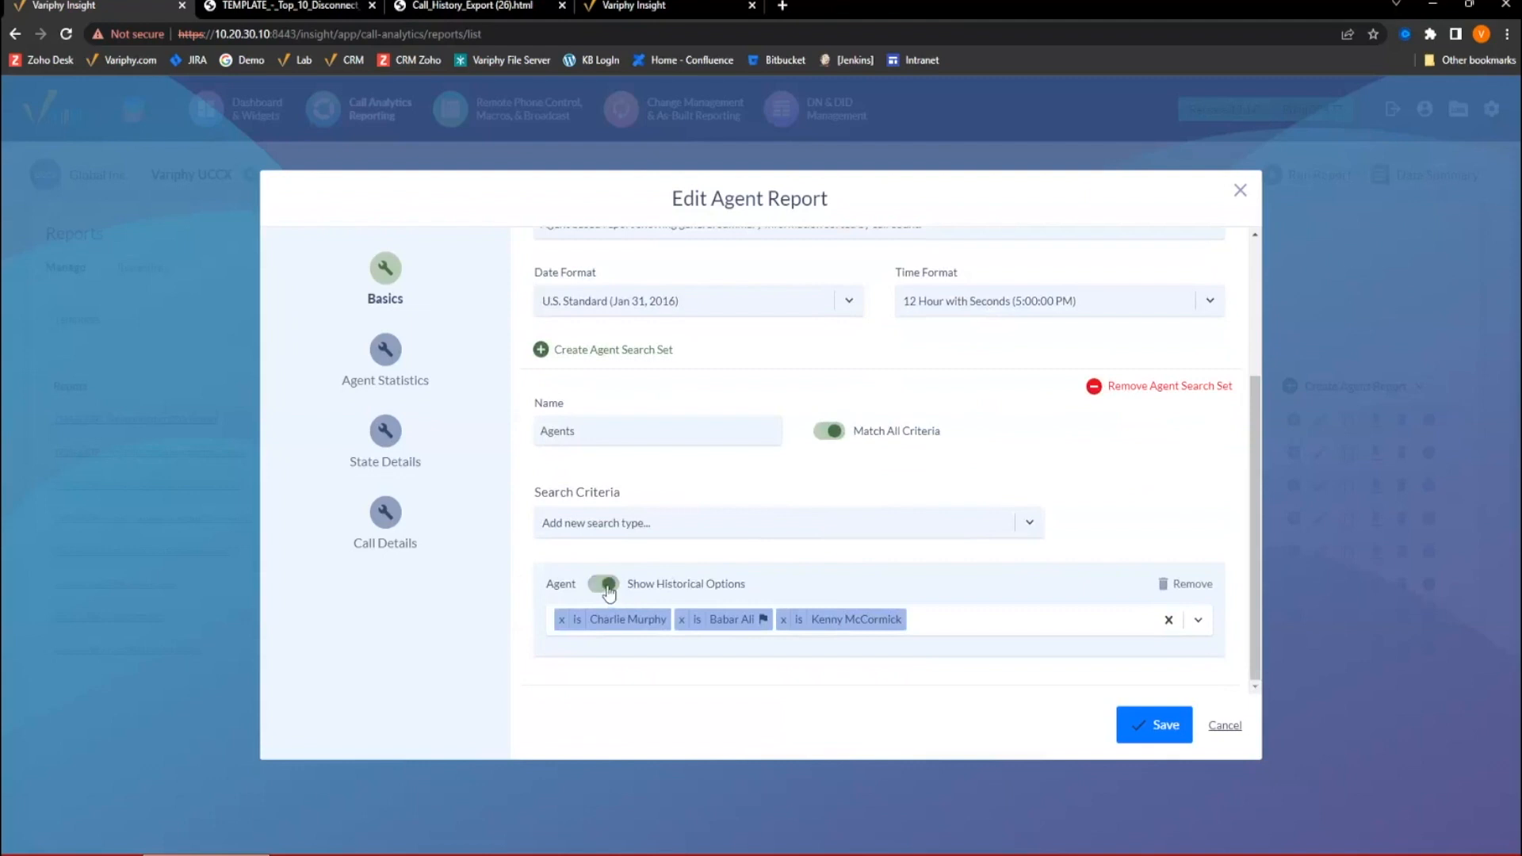
{"action": "left_click", "coordinate": [682, 619]}
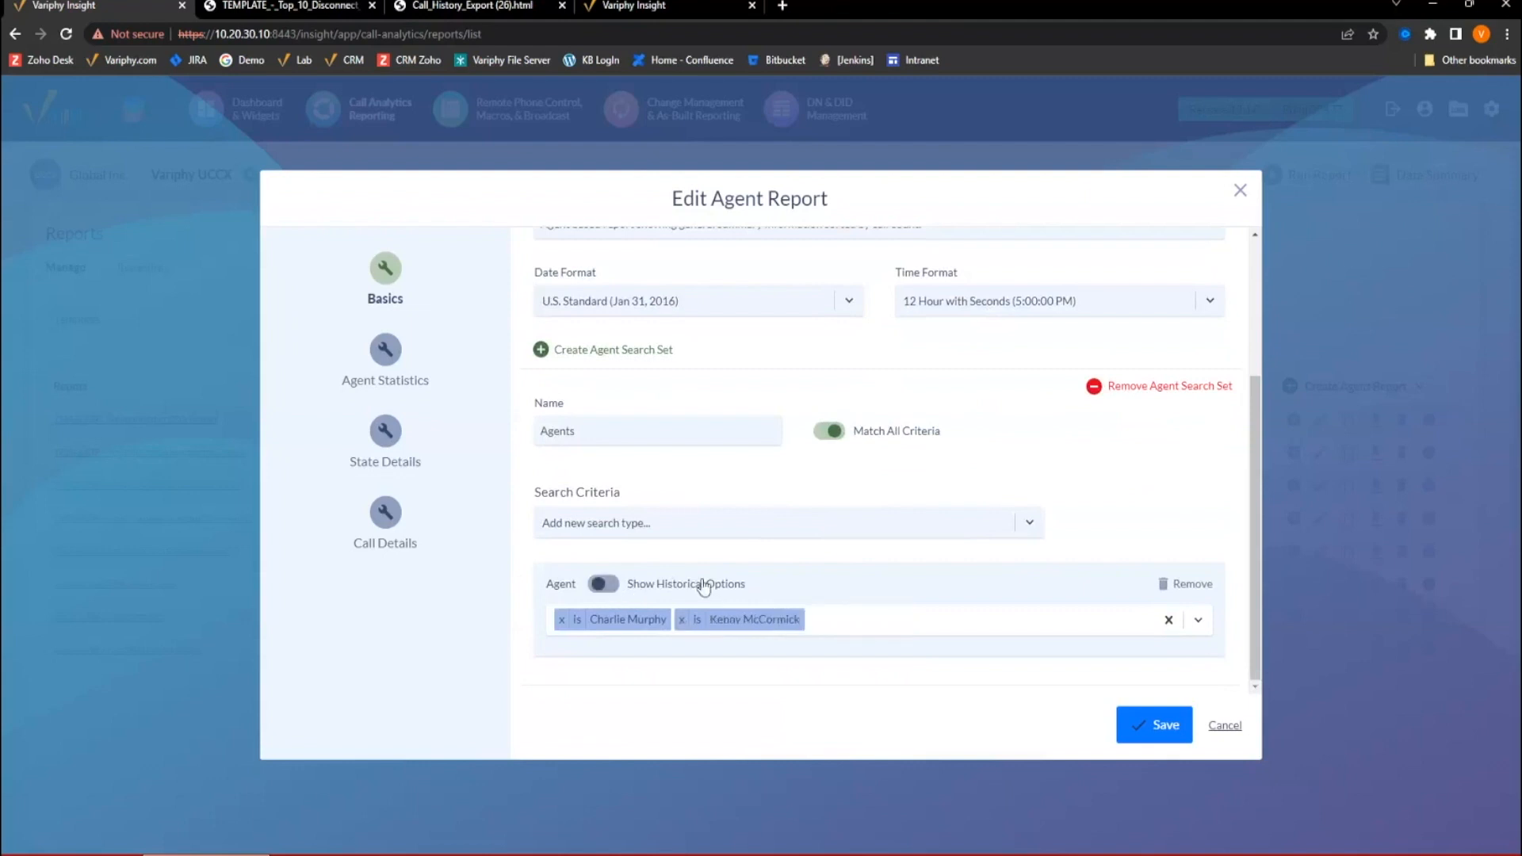
Compare the selectable agents in the Agent criterion with Show Historical Options off and on.
{"action": "left_click", "coordinate": [872, 621]}
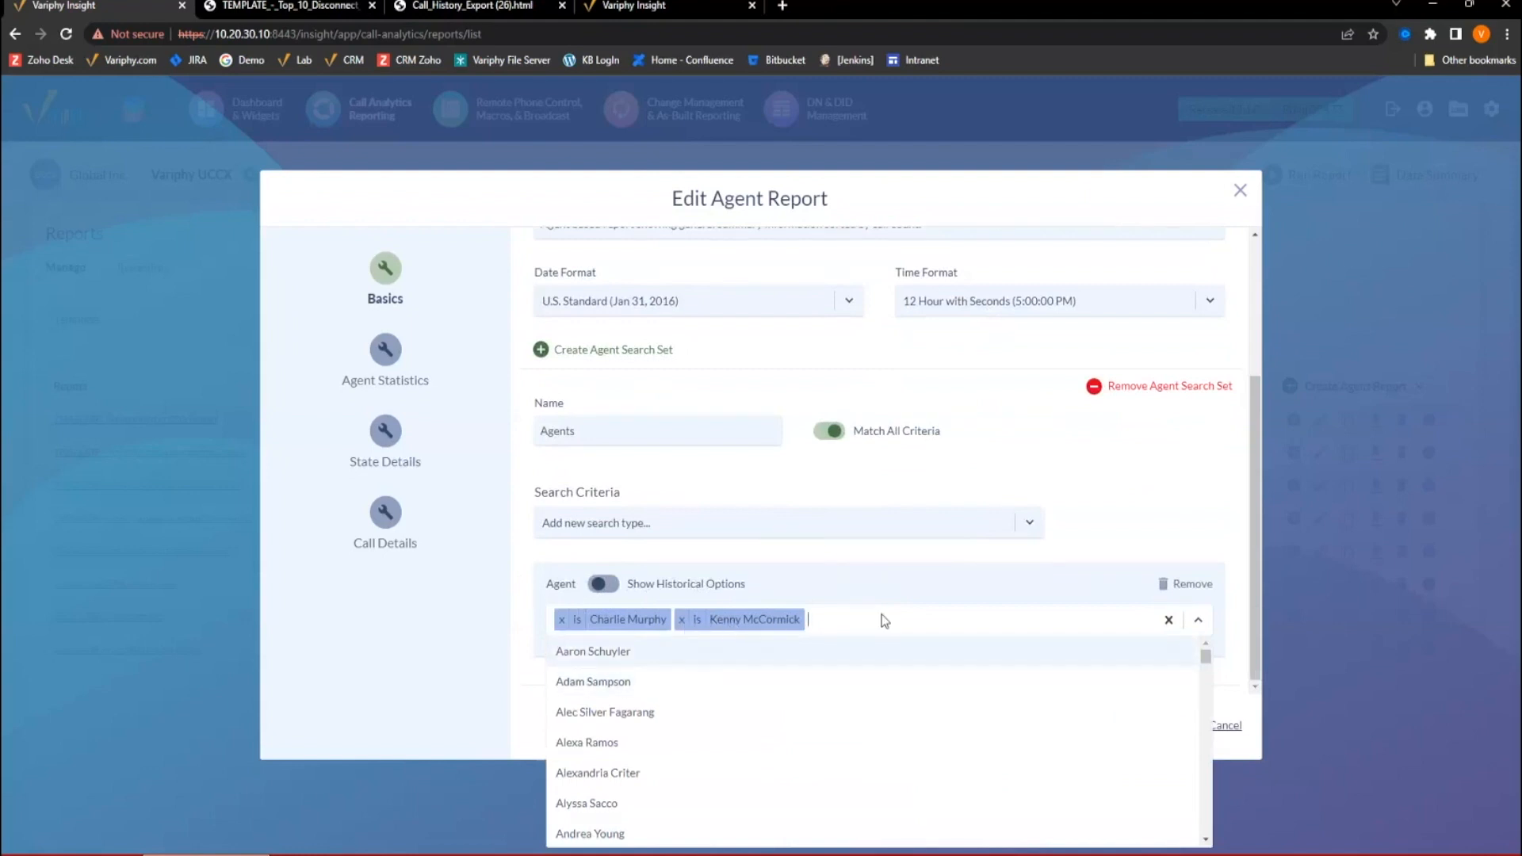
{"action": "left_click_drag", "start_coordinate": [1205, 656], "coordinate": [1206, 702]}
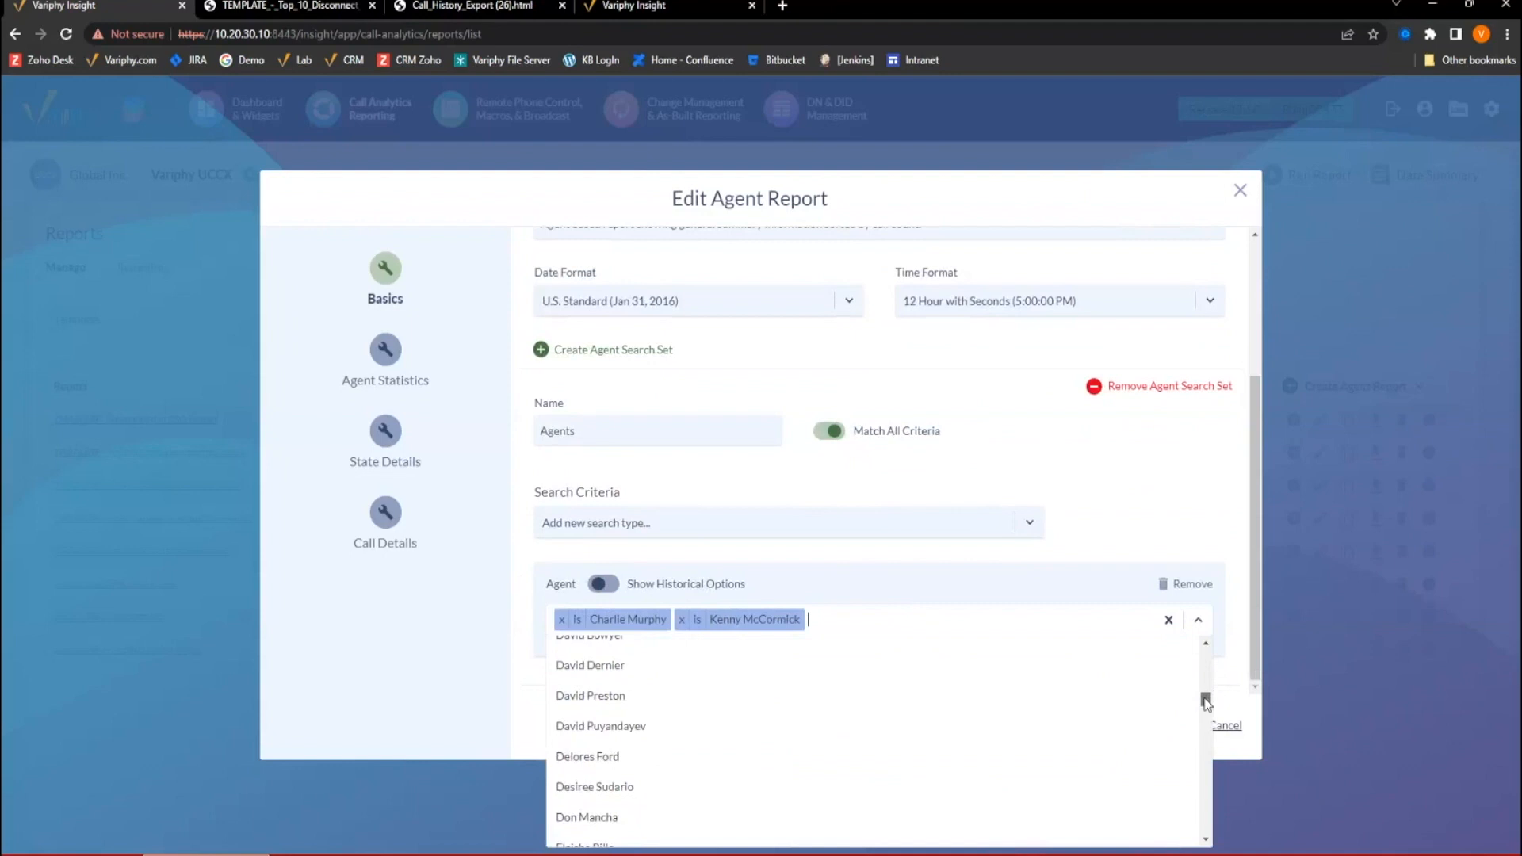
{"action": "left_click_drag", "start_coordinate": [1206, 702], "coordinate": [1067, 646]}
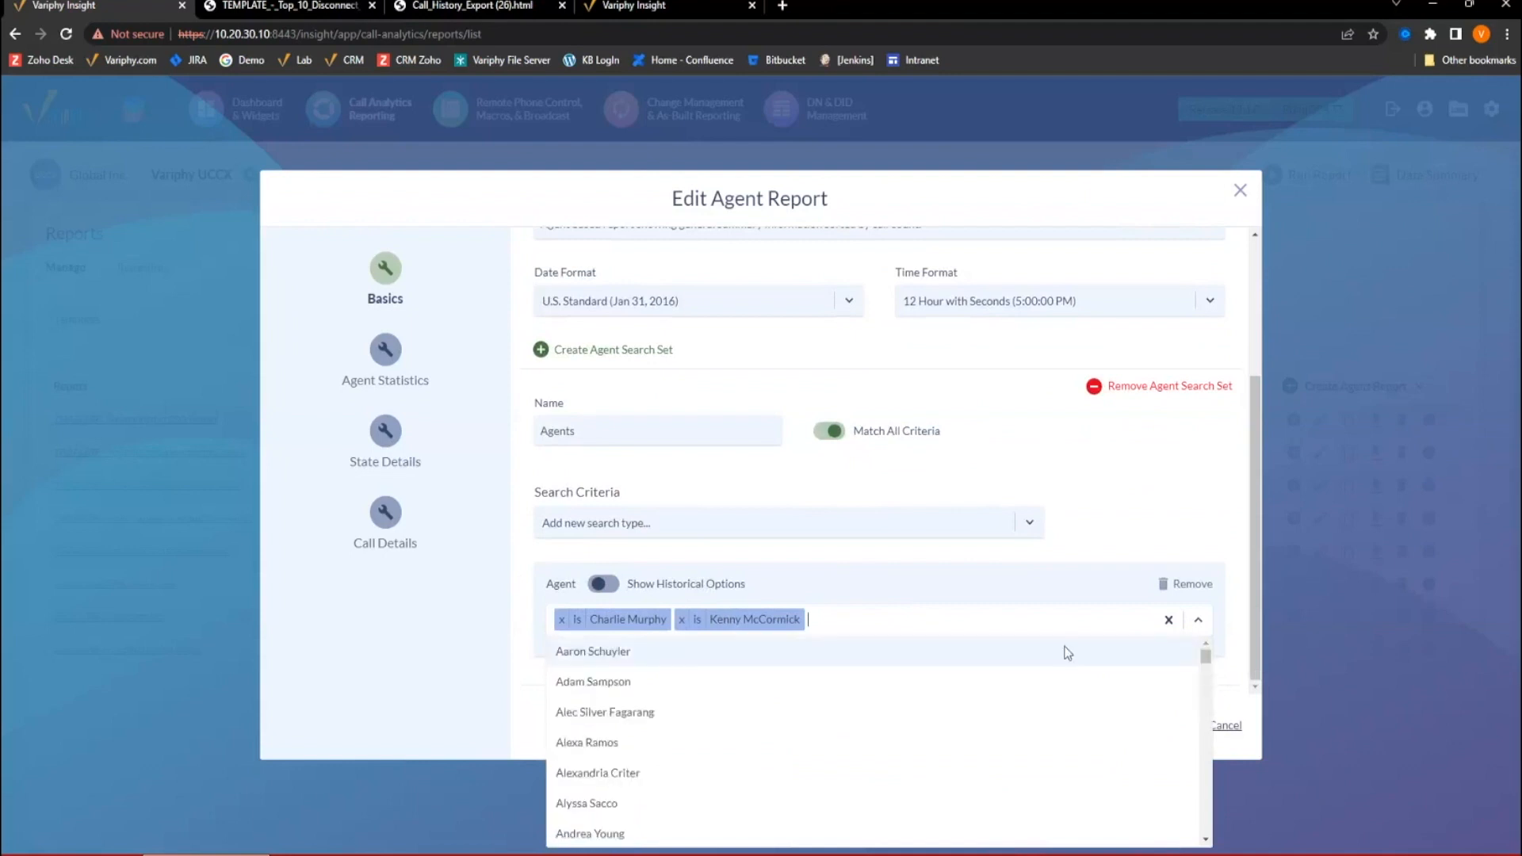
{"action": "left_click", "coordinate": [619, 590]}
{"action": "left_click", "coordinate": [604, 584]}
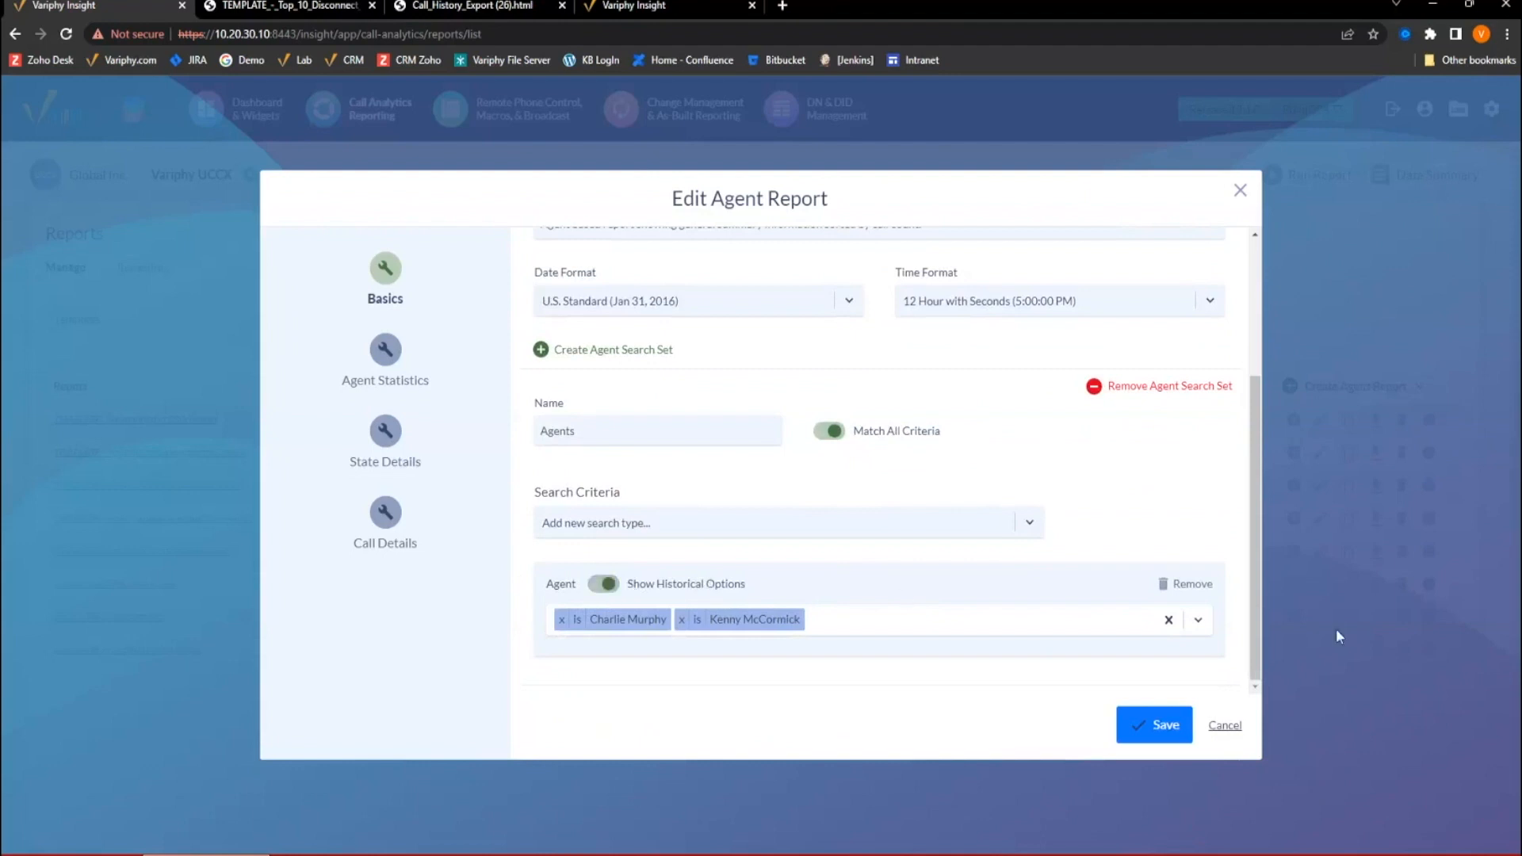
{"action": "left_click", "coordinate": [1199, 621]}
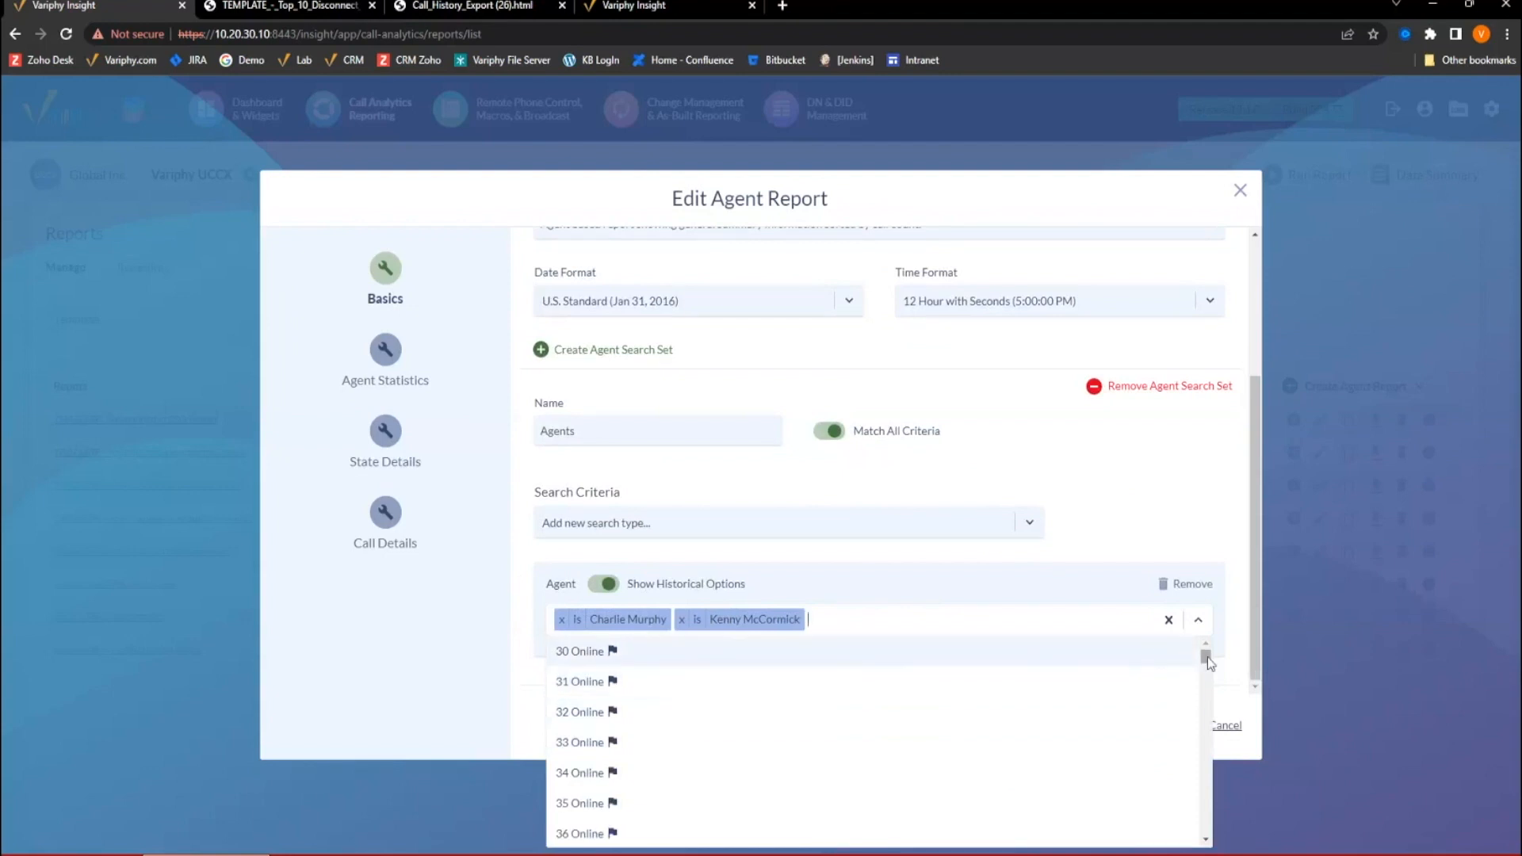
{"action": "left_click_drag", "start_coordinate": [1207, 656], "coordinate": [1208, 688]}
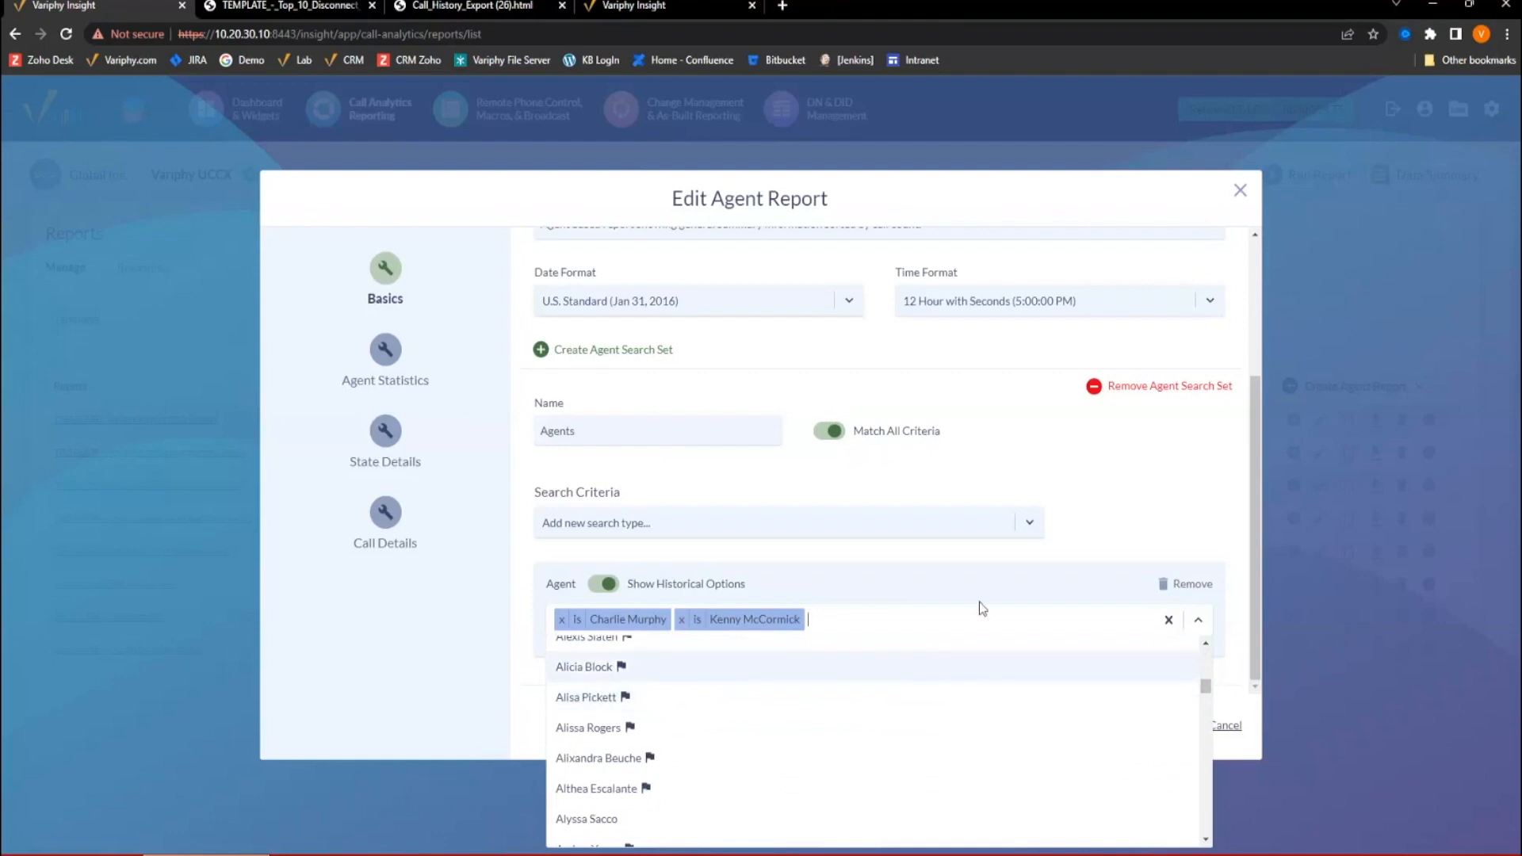
{"action": "left_click", "coordinate": [989, 559]}
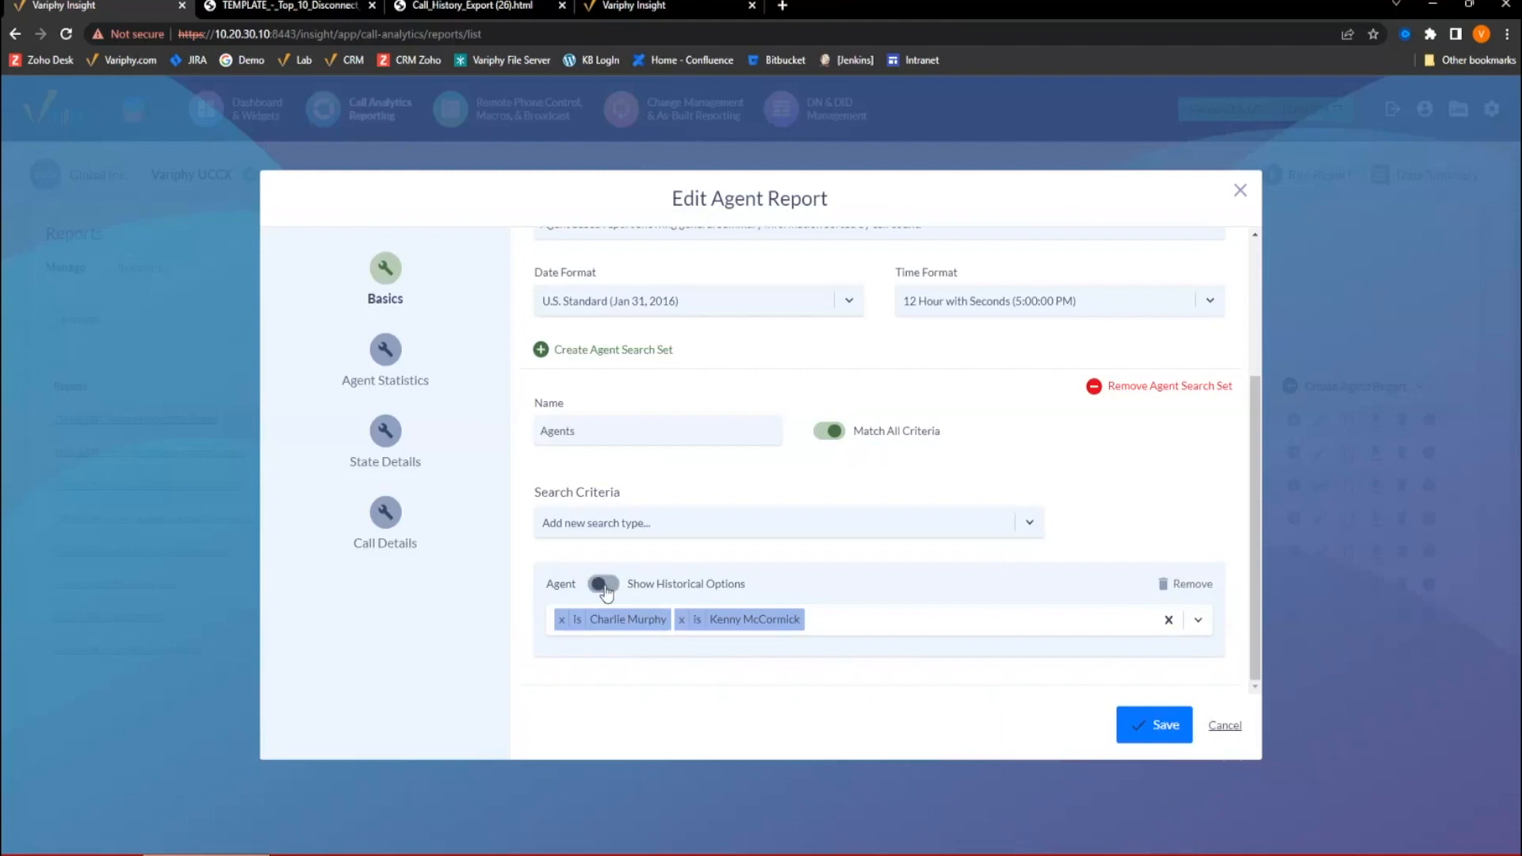
Add a flagged historical agent to the Agent criterion with Show Historical Options on.
{"action": "left_click", "coordinate": [880, 624]}
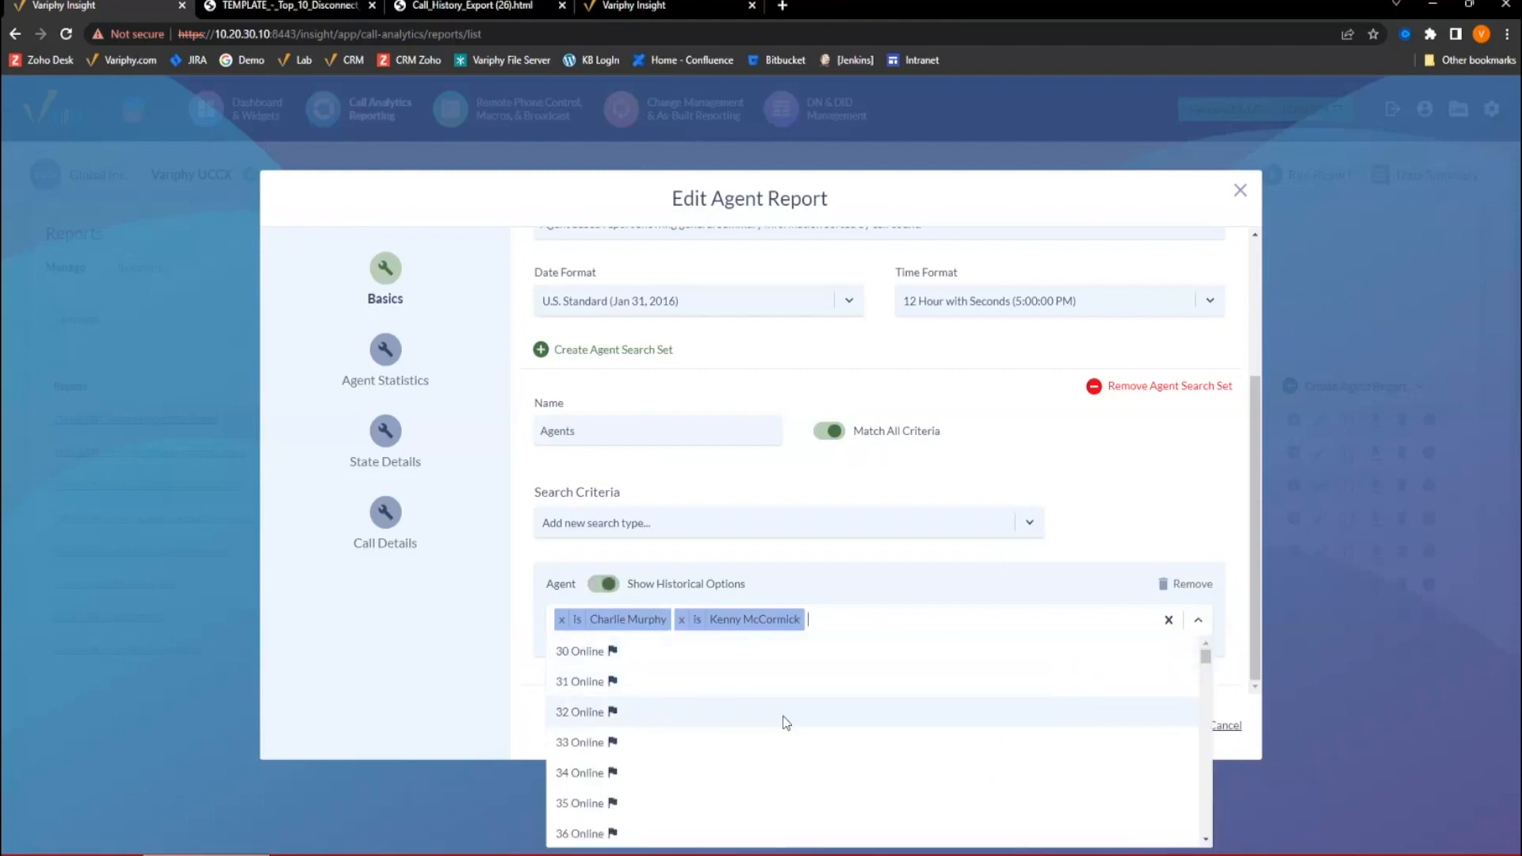
{"action": "scroll", "coordinate": [785, 722], "scroll_direction": "down", "scroll_amount": 3}
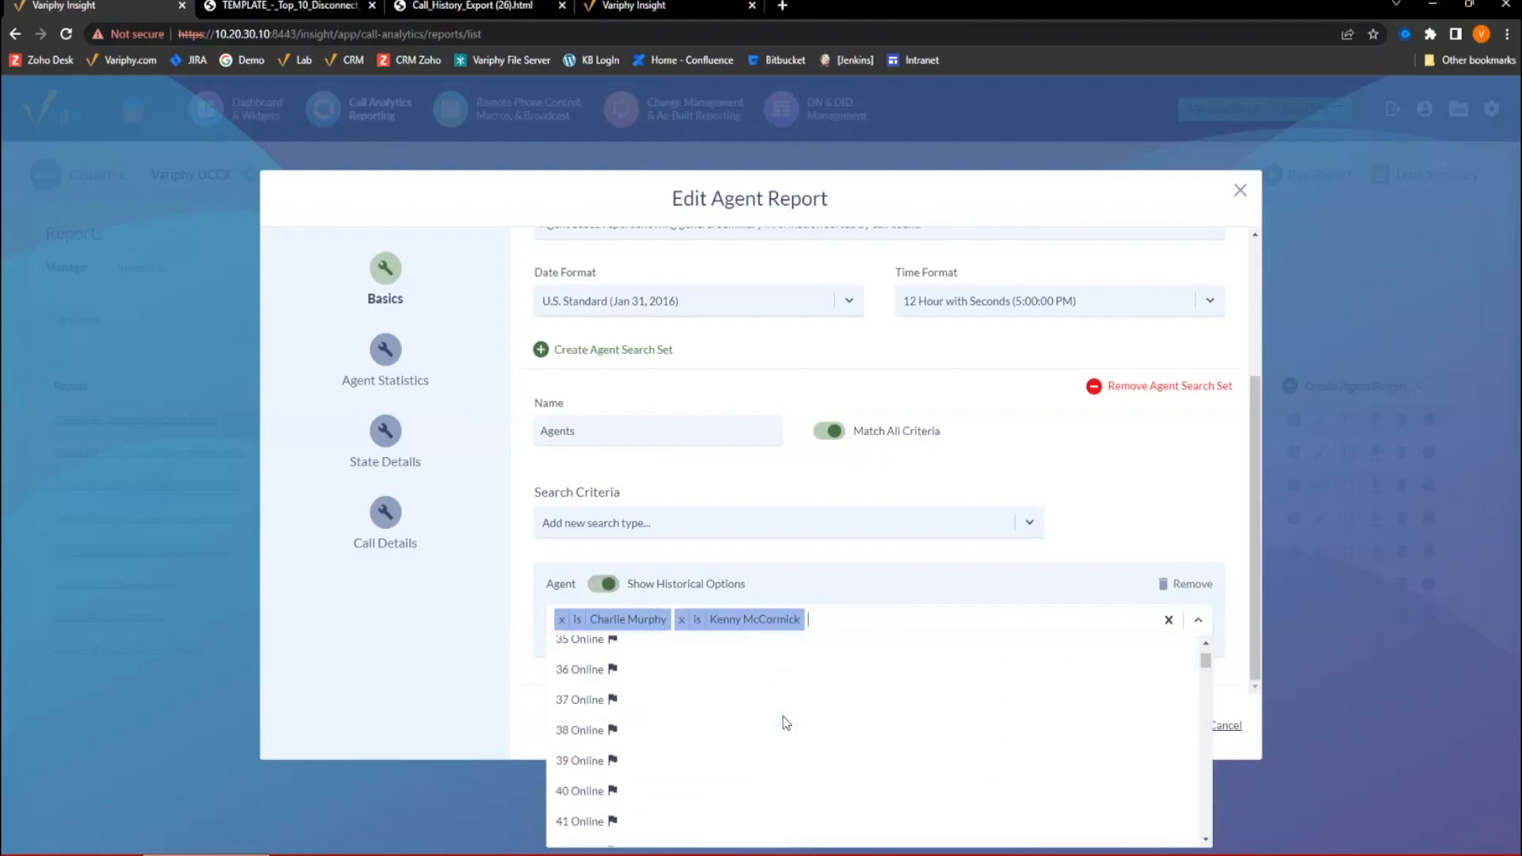
{"action": "scroll", "coordinate": [785, 722], "scroll_direction": "down", "scroll_amount": 1}
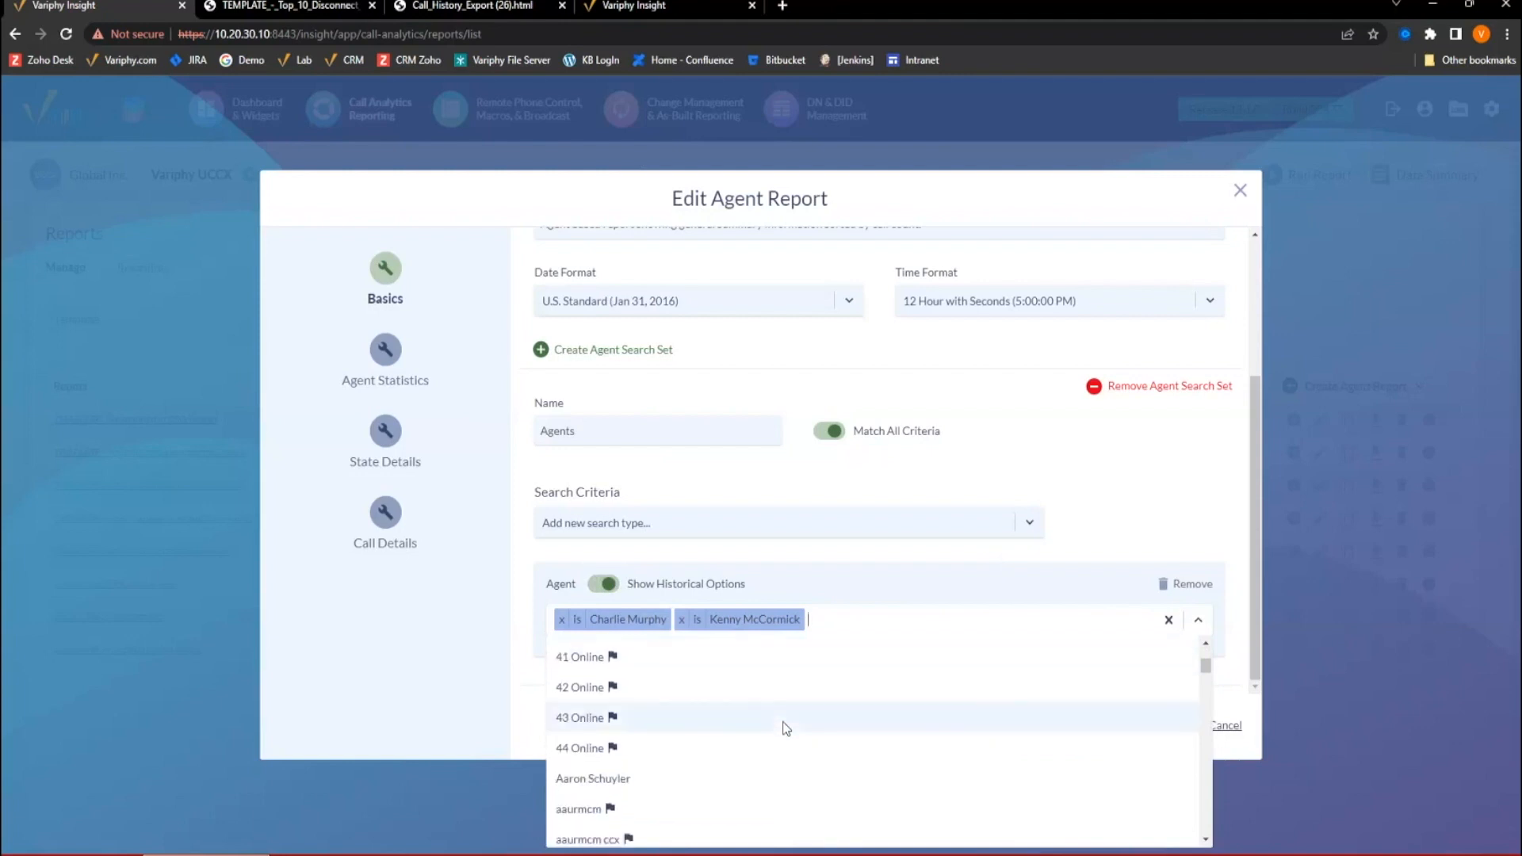
{"action": "scroll", "coordinate": [790, 722], "scroll_direction": "down", "scroll_amount": 1}
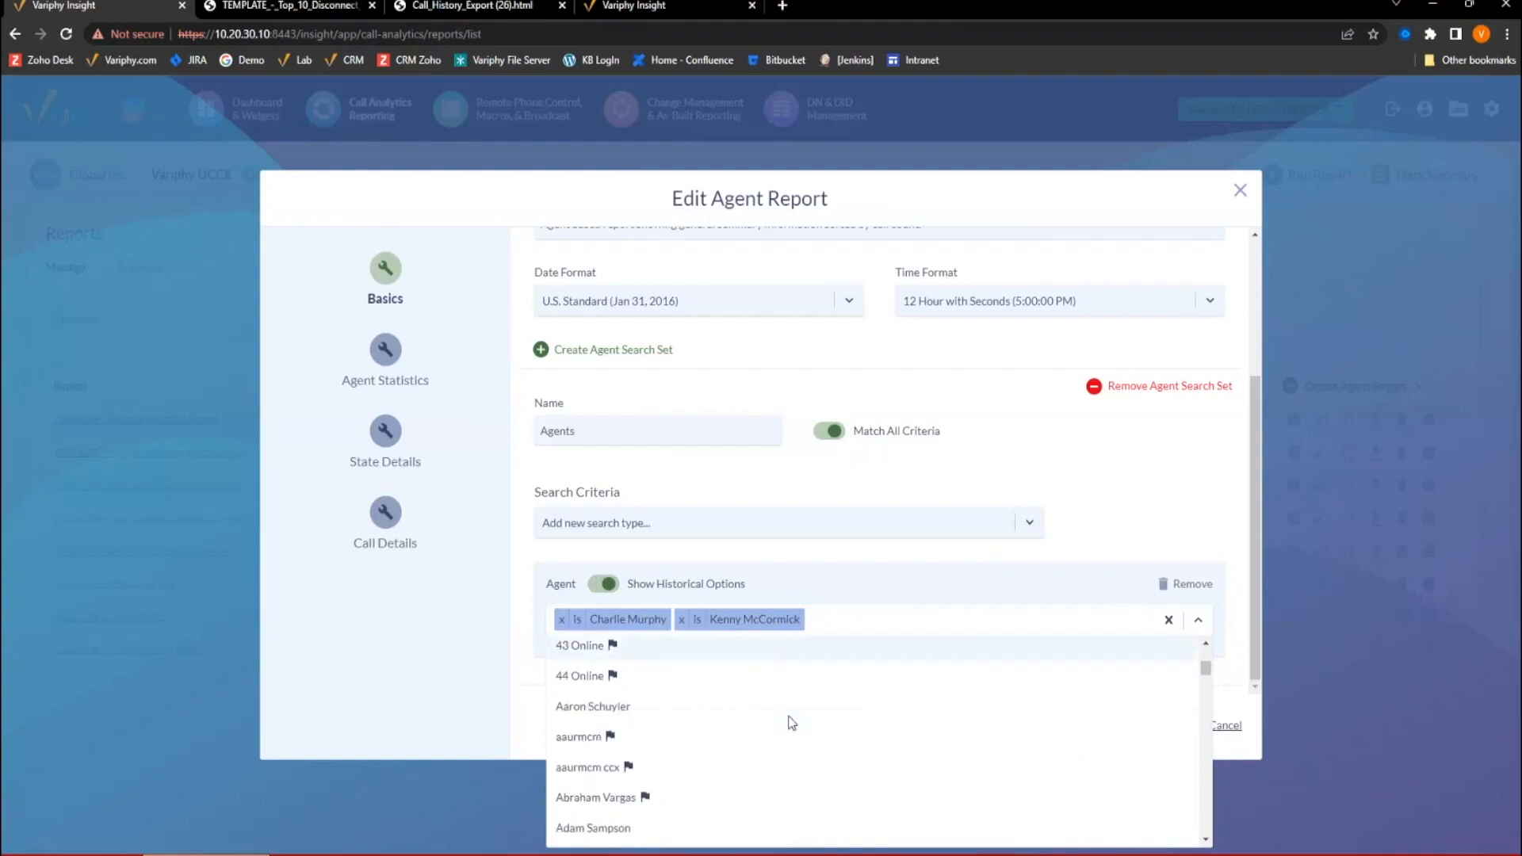
{"action": "scroll", "coordinate": [788, 721], "scroll_direction": "down", "scroll_amount": 1}
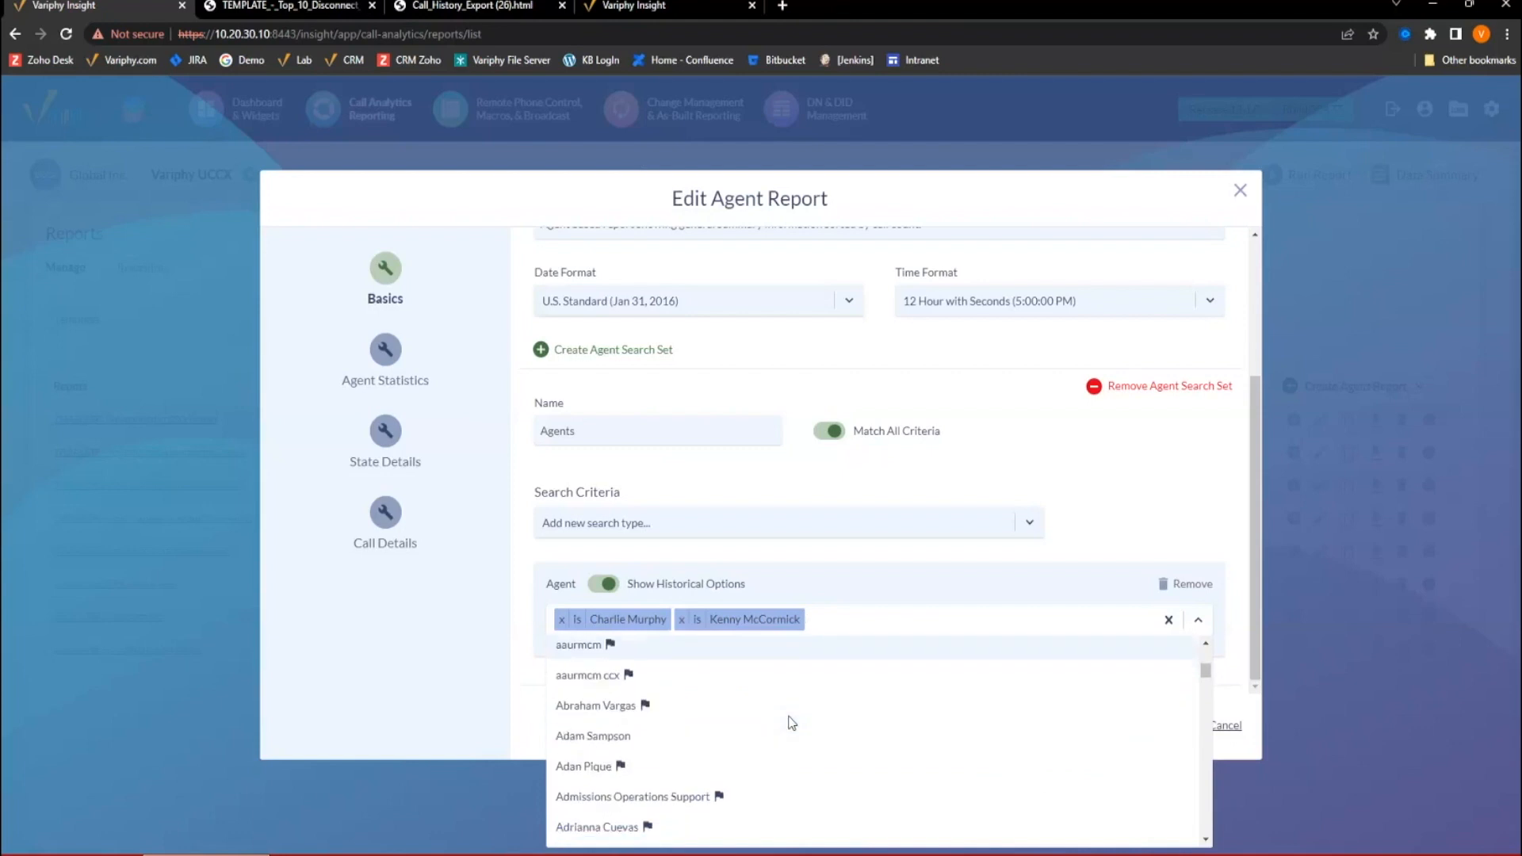
{"action": "left_click", "coordinate": [602, 707]}
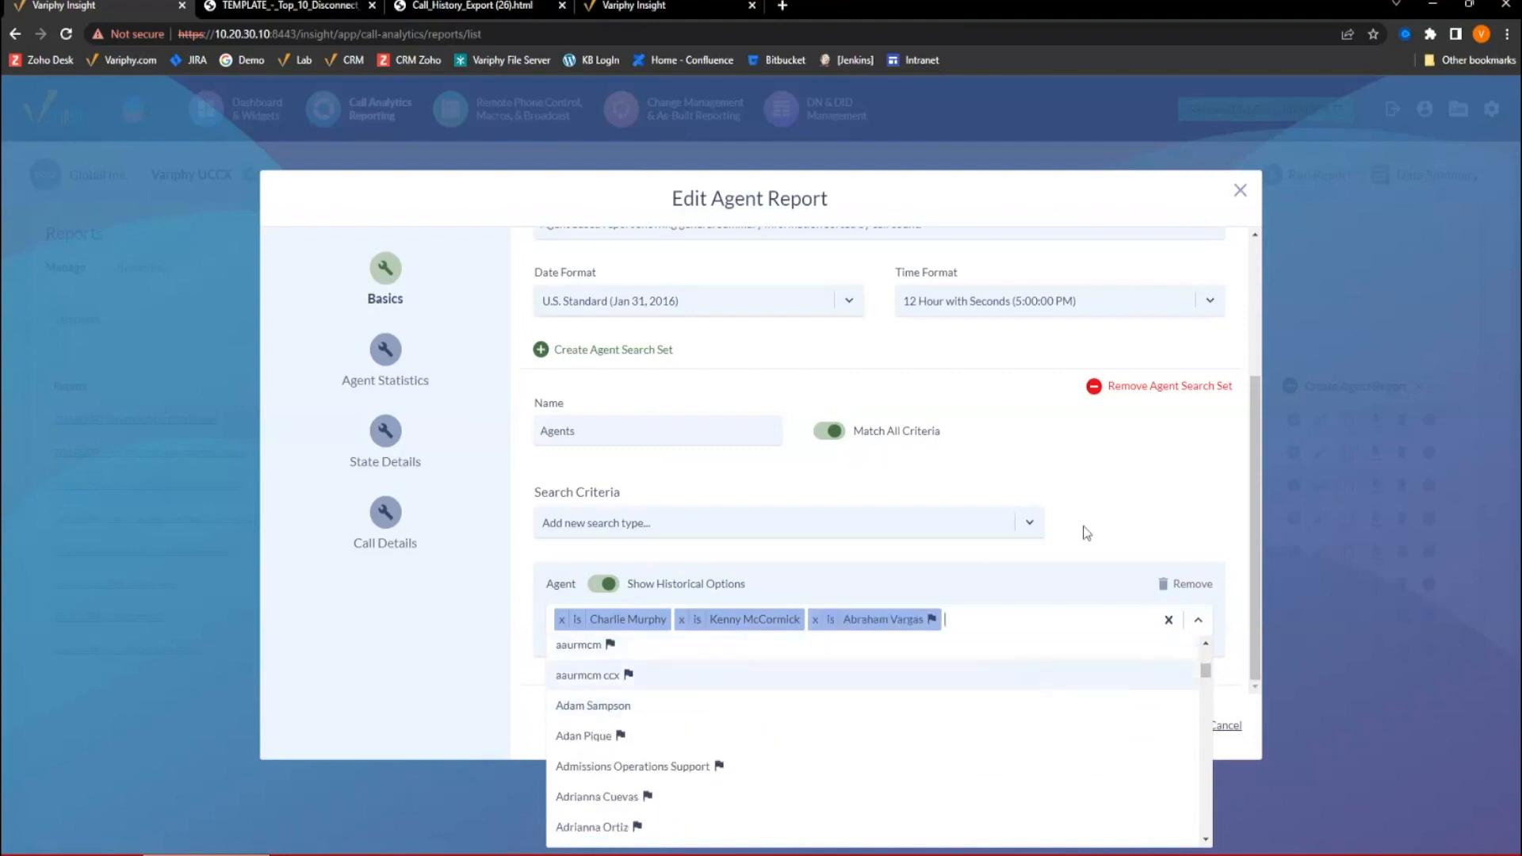
{"action": "left_click", "coordinate": [1117, 529]}
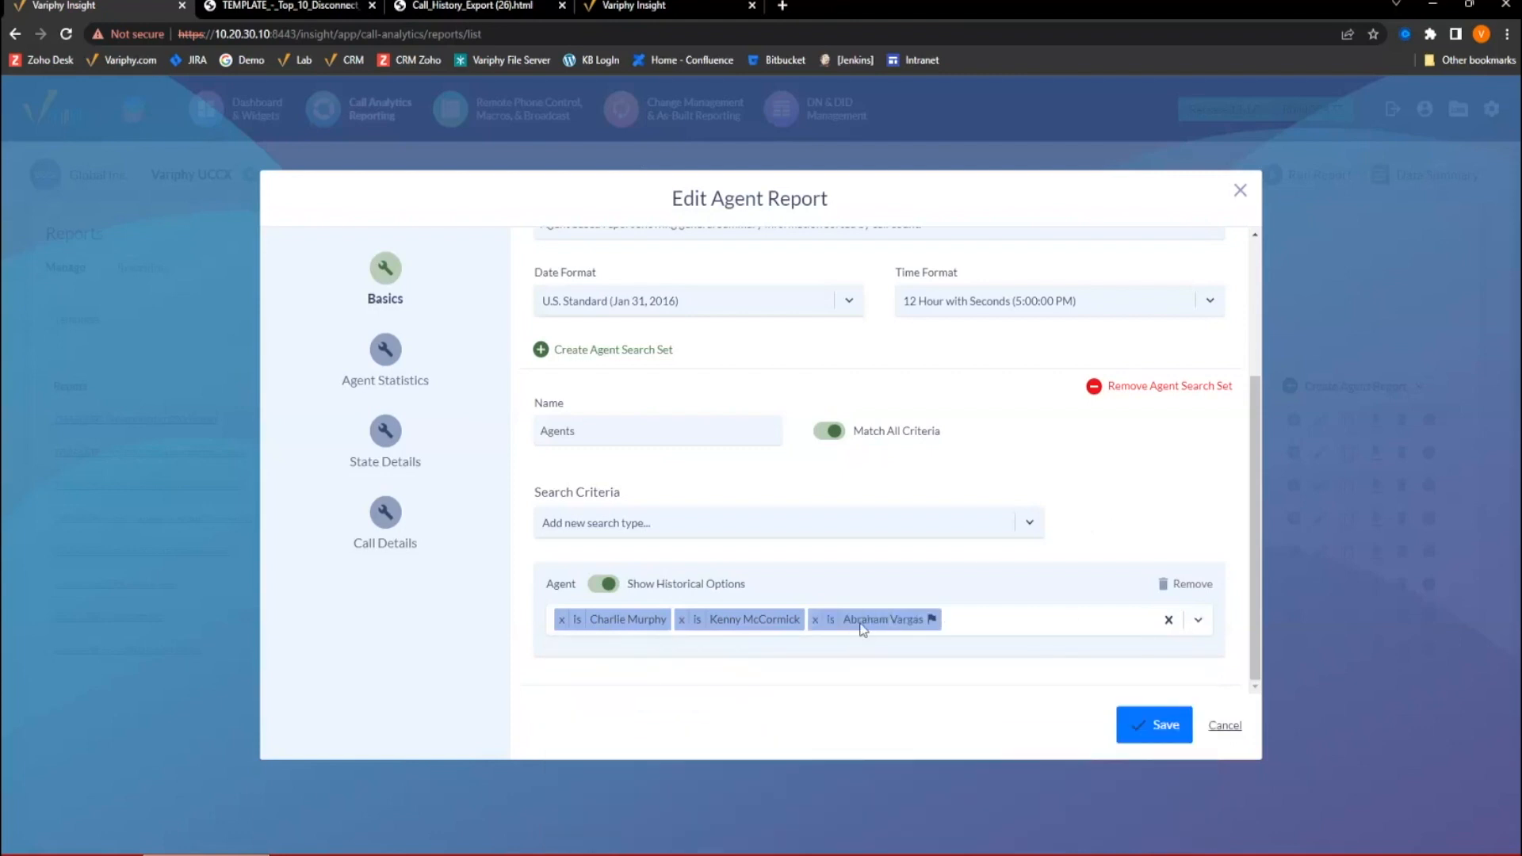
Remove the flagged agent and the Agent criterion, and delete the whole Agents search set.
{"action": "left_click", "coordinate": [812, 620]}
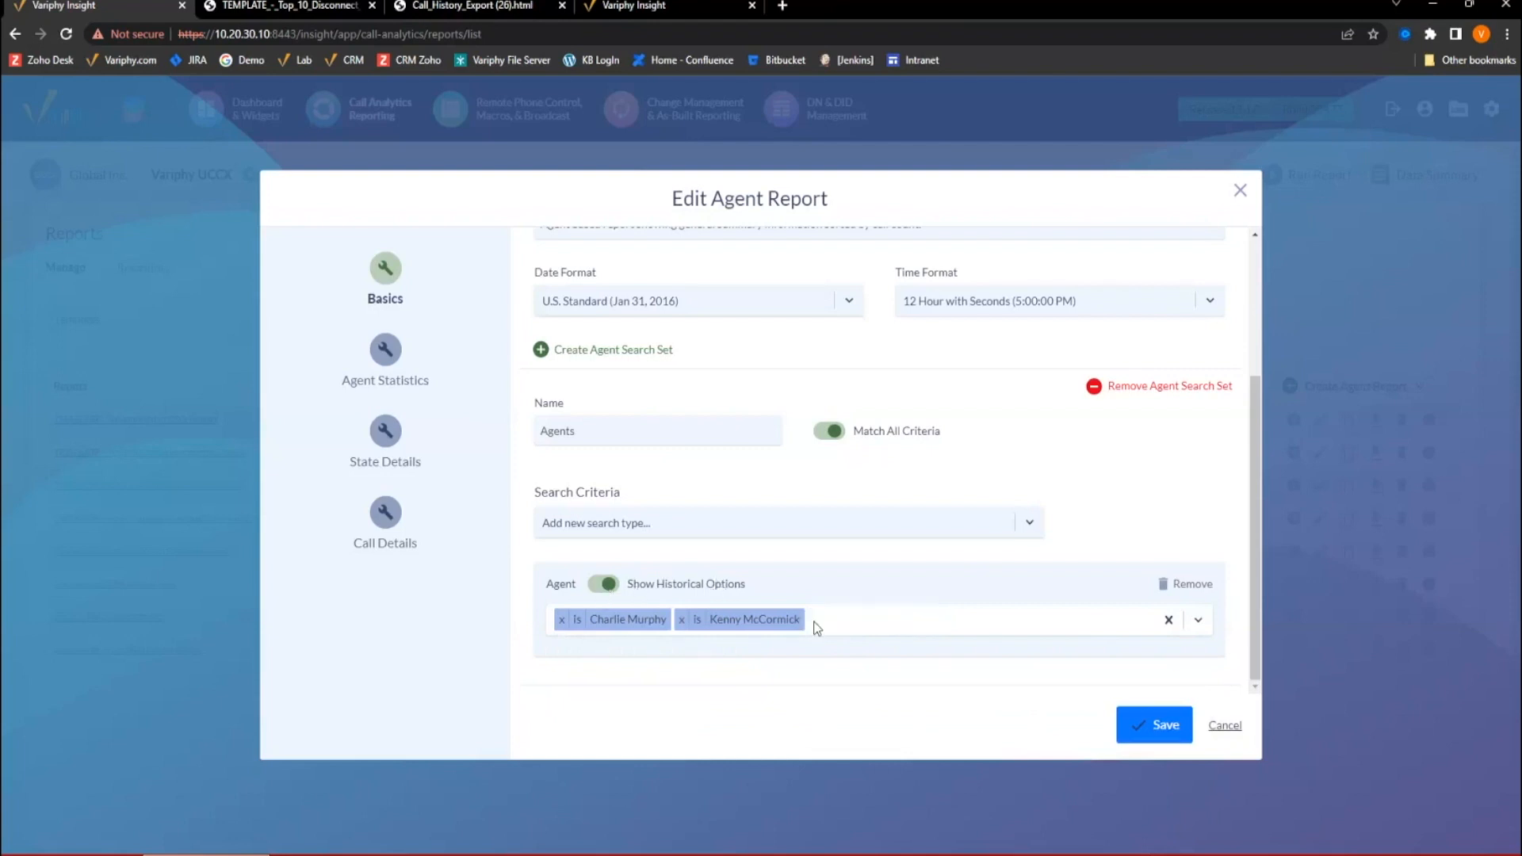
{"action": "left_click", "coordinate": [1162, 585]}
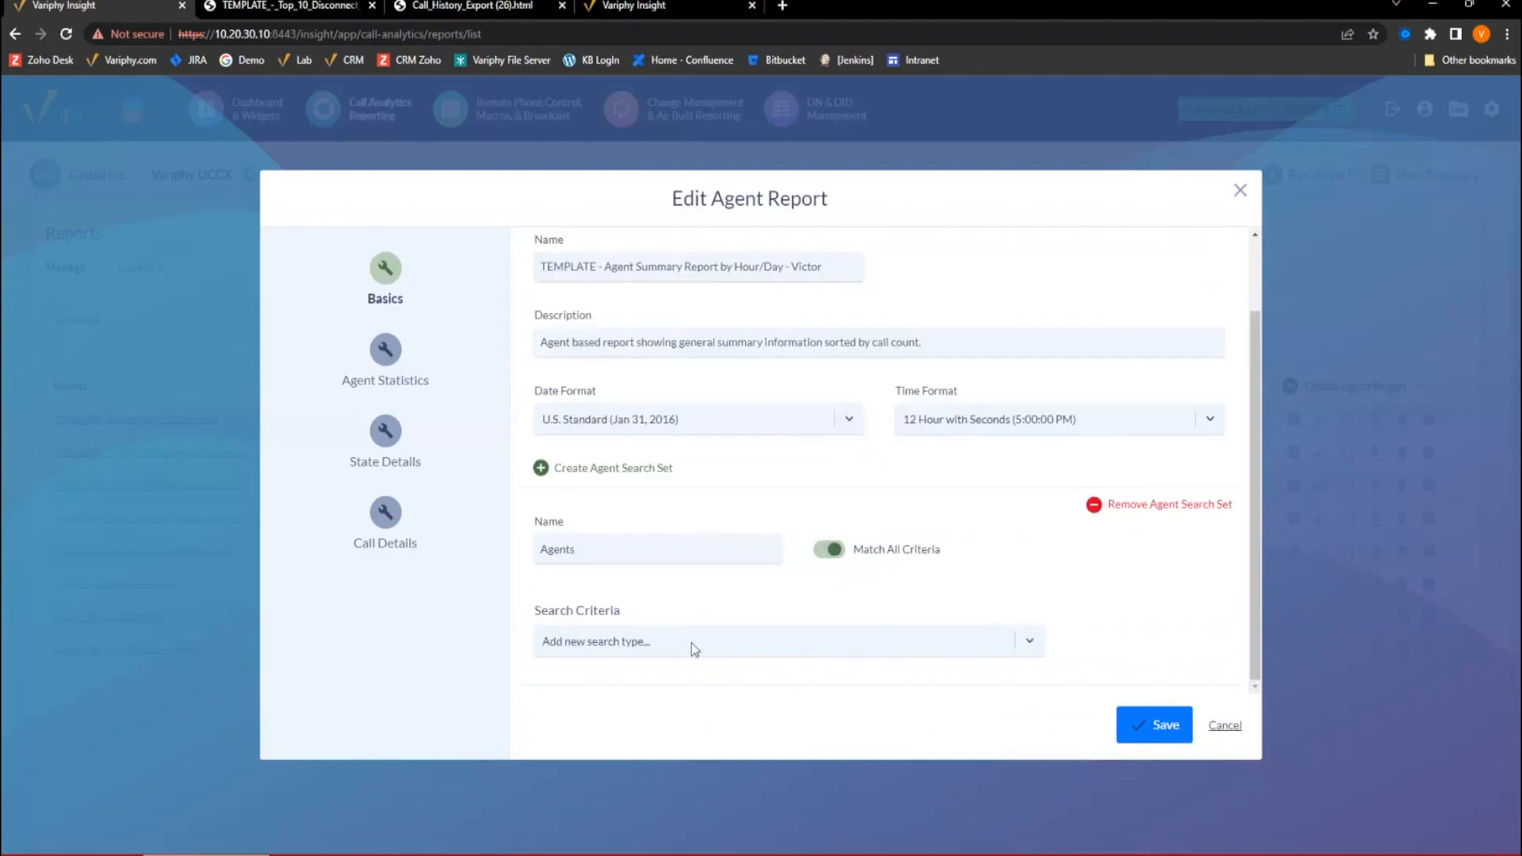
{"action": "left_click", "coordinate": [1124, 505]}
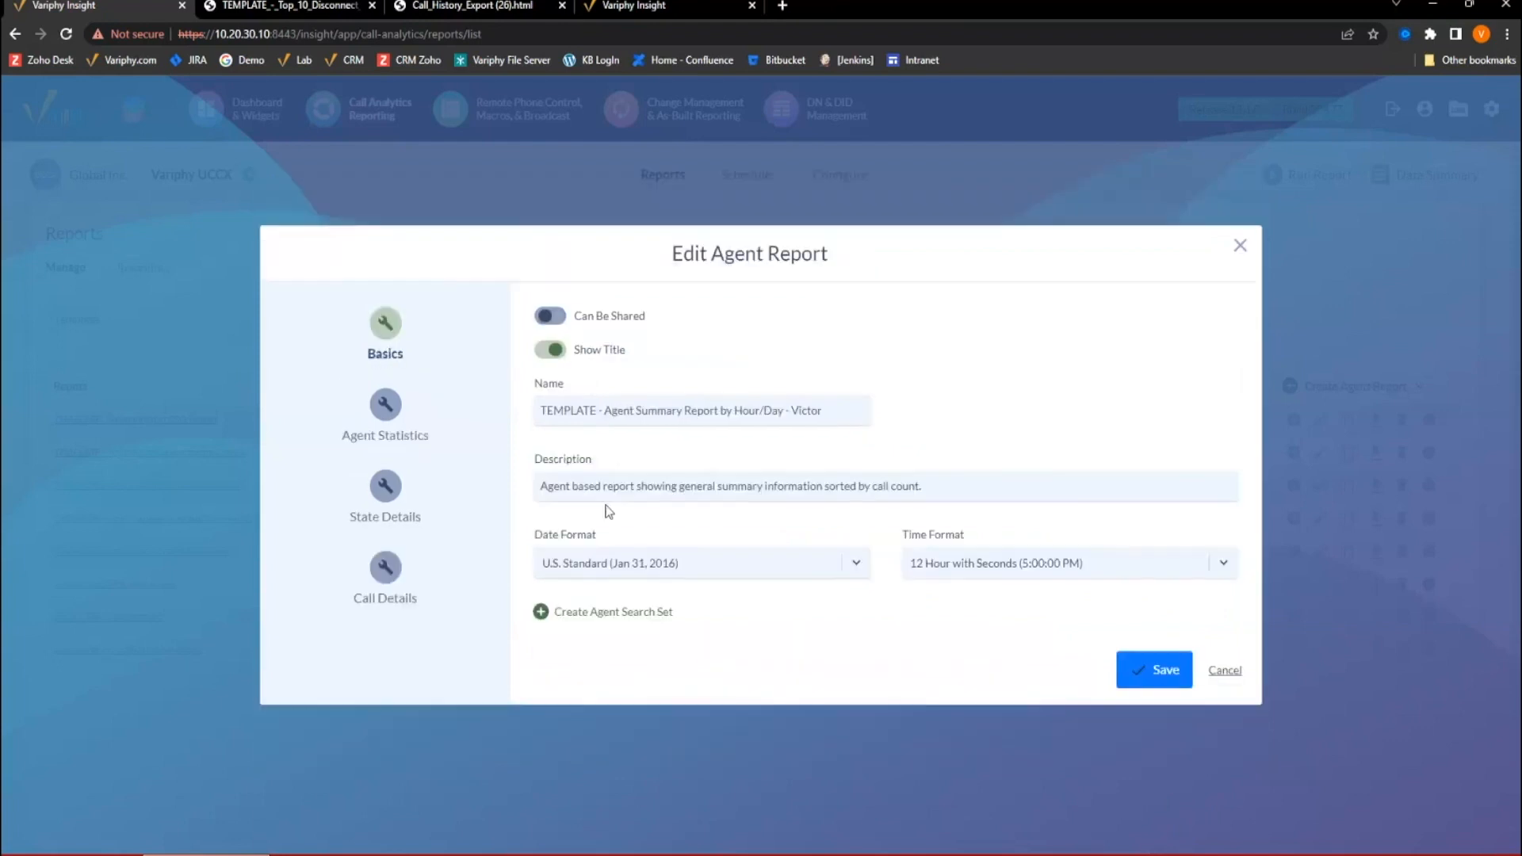
Create a new agent search set and add a Team search criterion to it.
{"action": "left_click", "coordinate": [609, 614]}
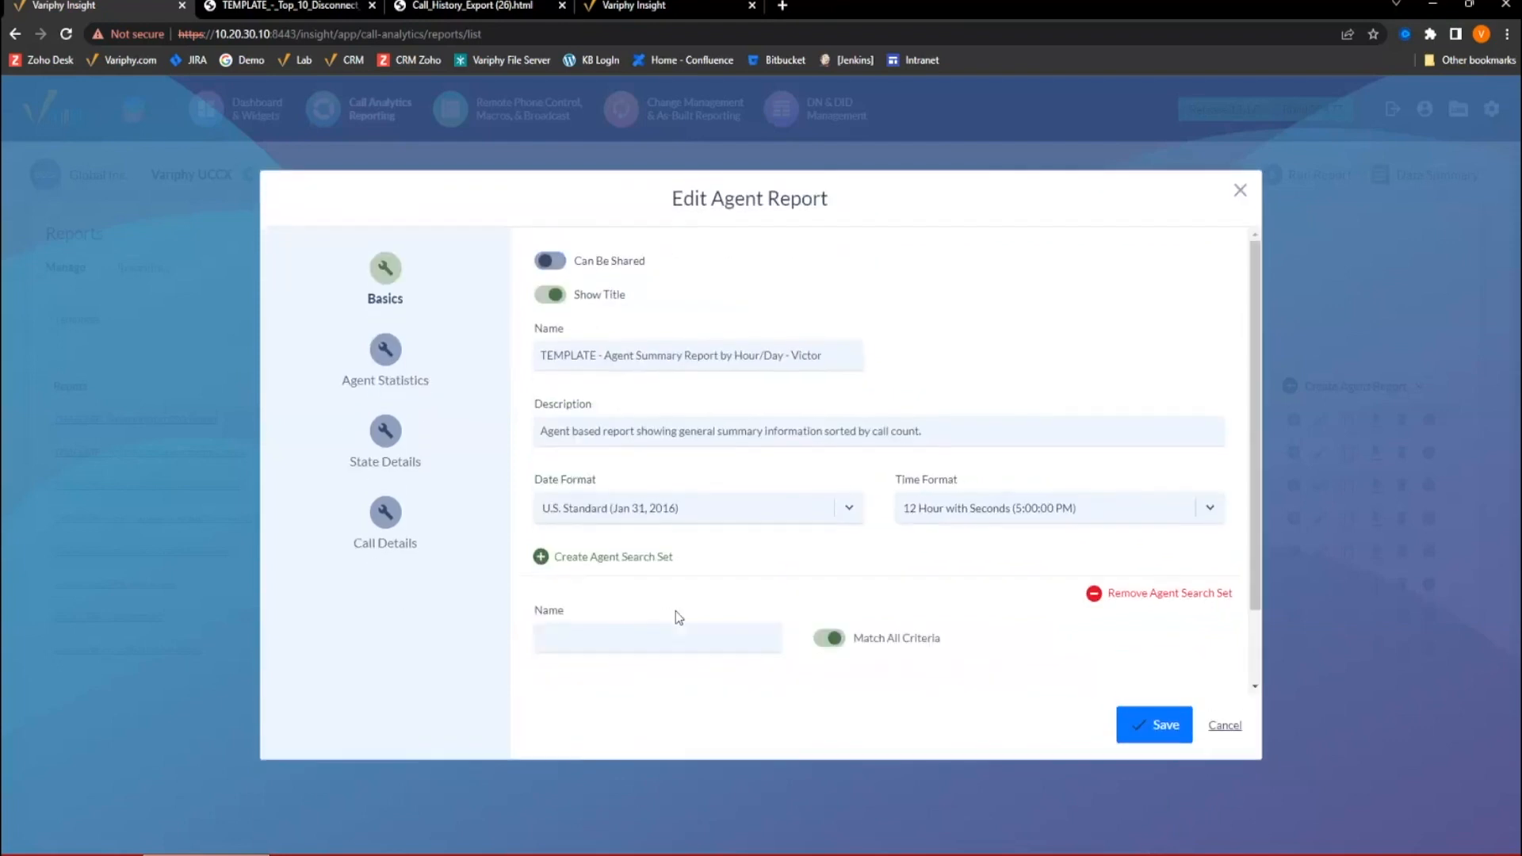
{"action": "scroll", "coordinate": [658, 648], "scroll_direction": "down", "scroll_amount": 1}
{"action": "left_click", "coordinate": [656, 645]}
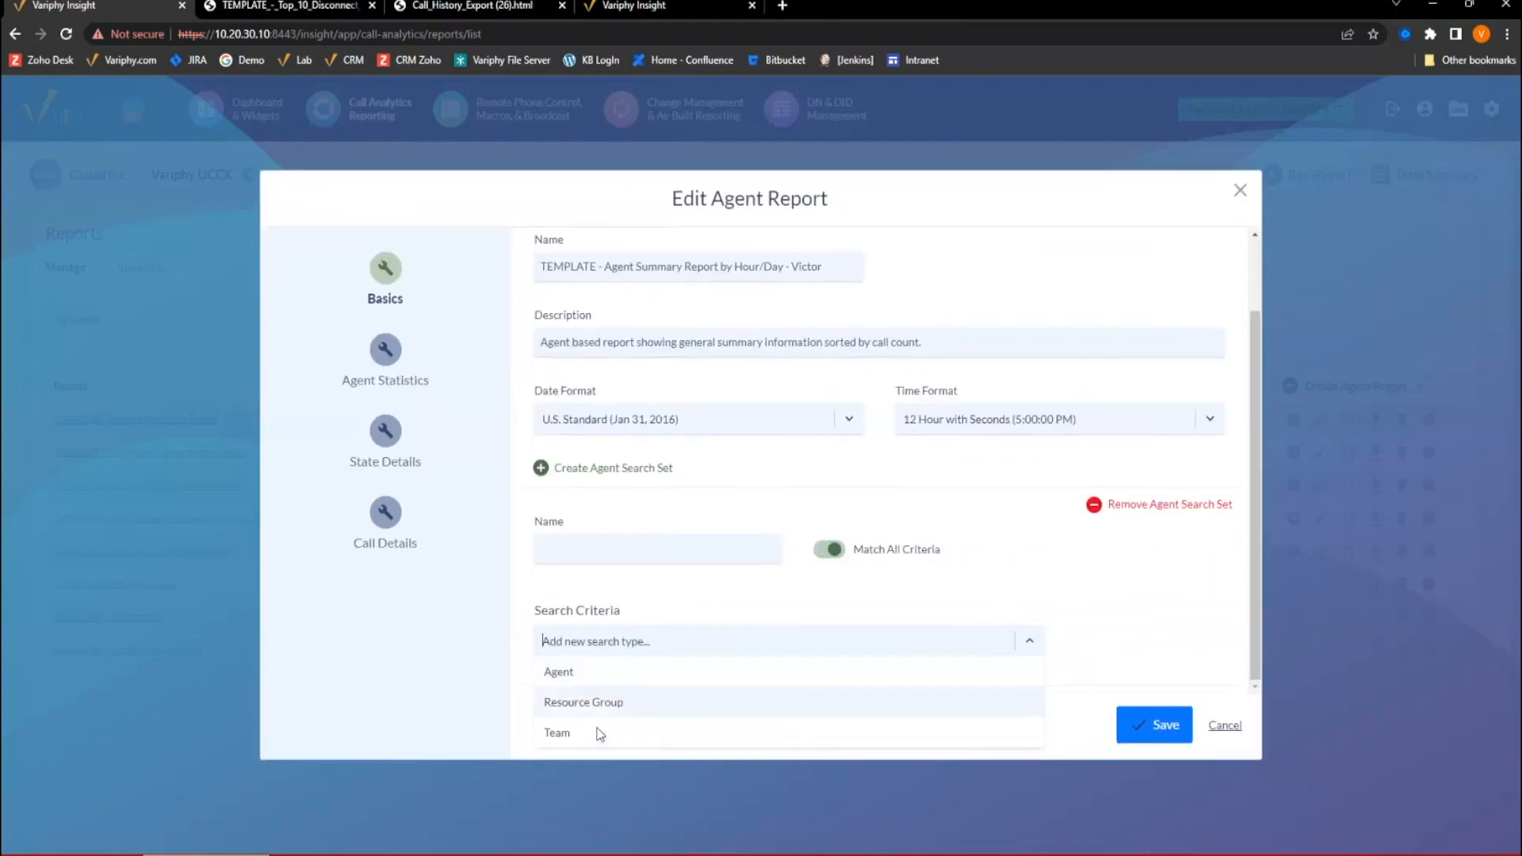
{"action": "left_click", "coordinate": [660, 733]}
{"action": "left_click", "coordinate": [1109, 641]}
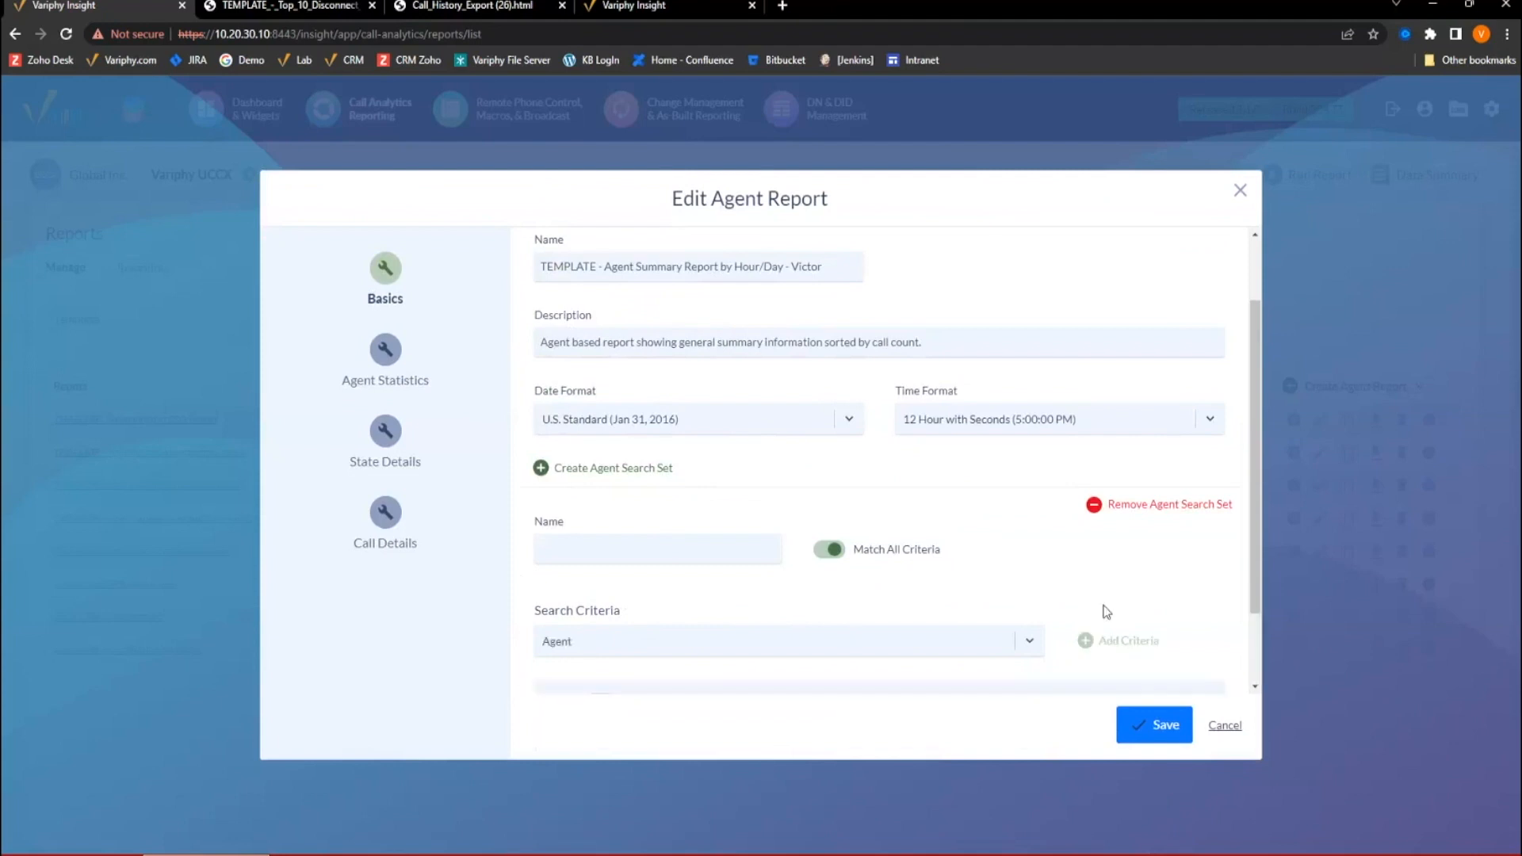
Compare the selectable Team values with Show Historical Options off and on.
{"action": "scroll", "coordinate": [663, 551], "scroll_direction": "down", "scroll_amount": 1}
{"action": "left_click", "coordinate": [621, 626]}
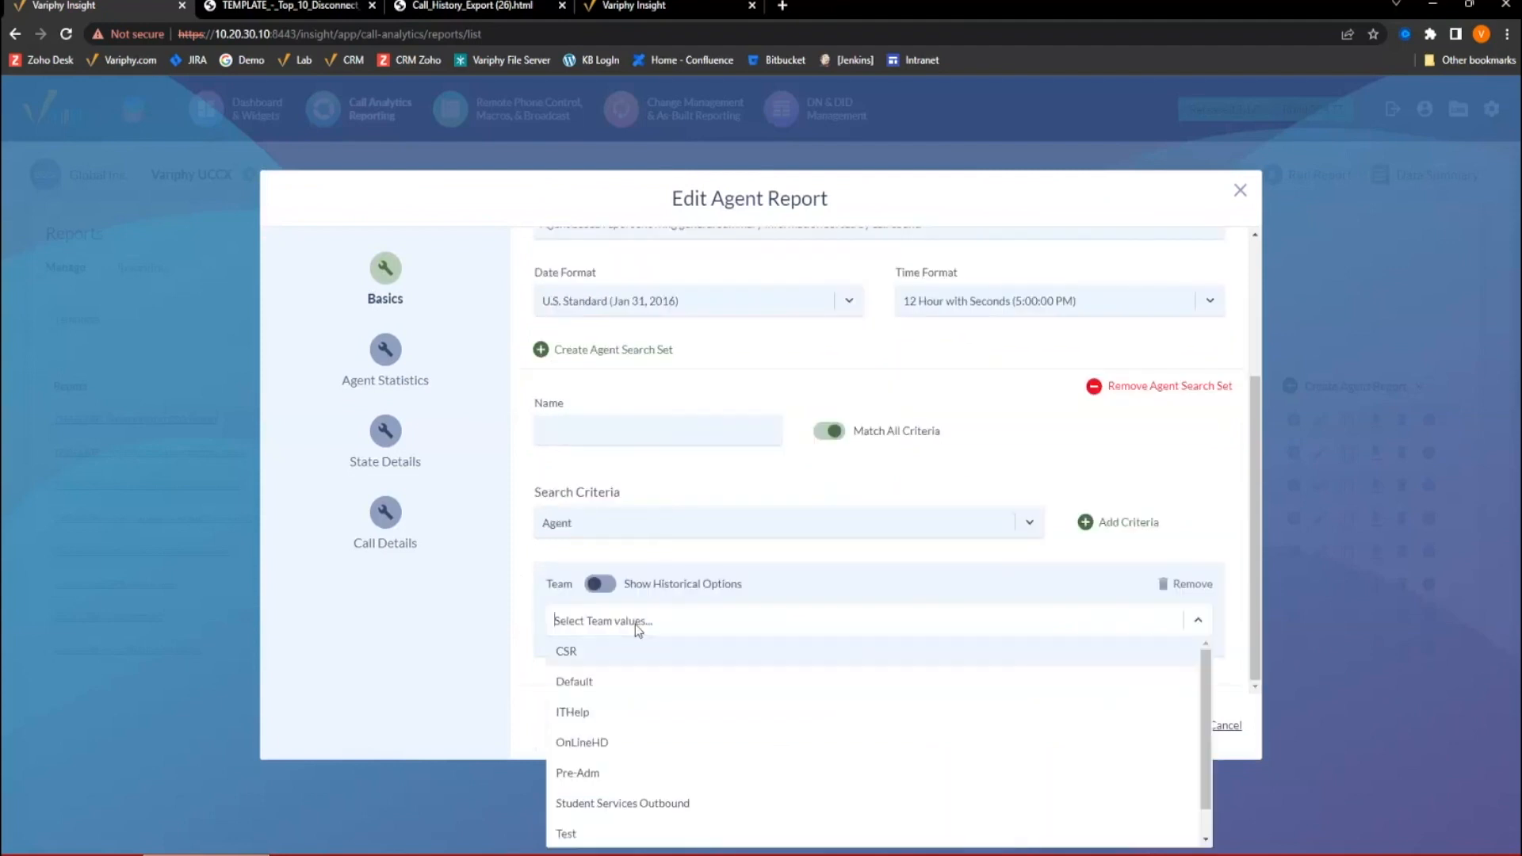
{"action": "mouse_move", "coordinate": [1208, 672]}
{"action": "left_mouse_down"}
{"action": "mouse_move", "coordinate": [1207, 724]}
{"action": "mouse_move", "coordinate": [1203, 667]}
{"action": "left_mouse_up"}
{"action": "left_click", "coordinate": [602, 585]}
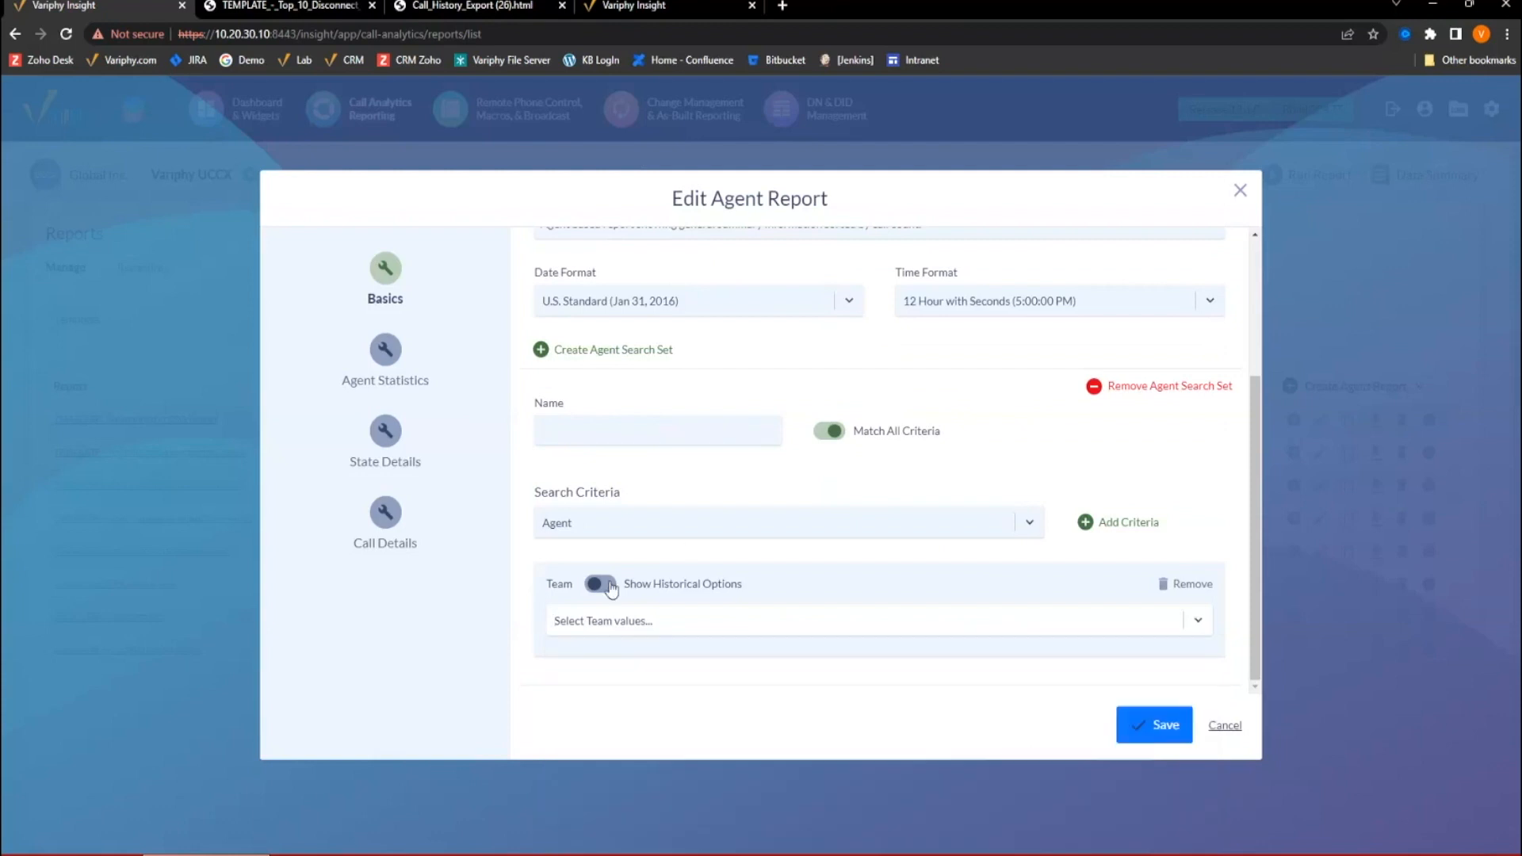
{"action": "left_click", "coordinate": [602, 584]}
{"action": "left_click", "coordinate": [664, 623]}
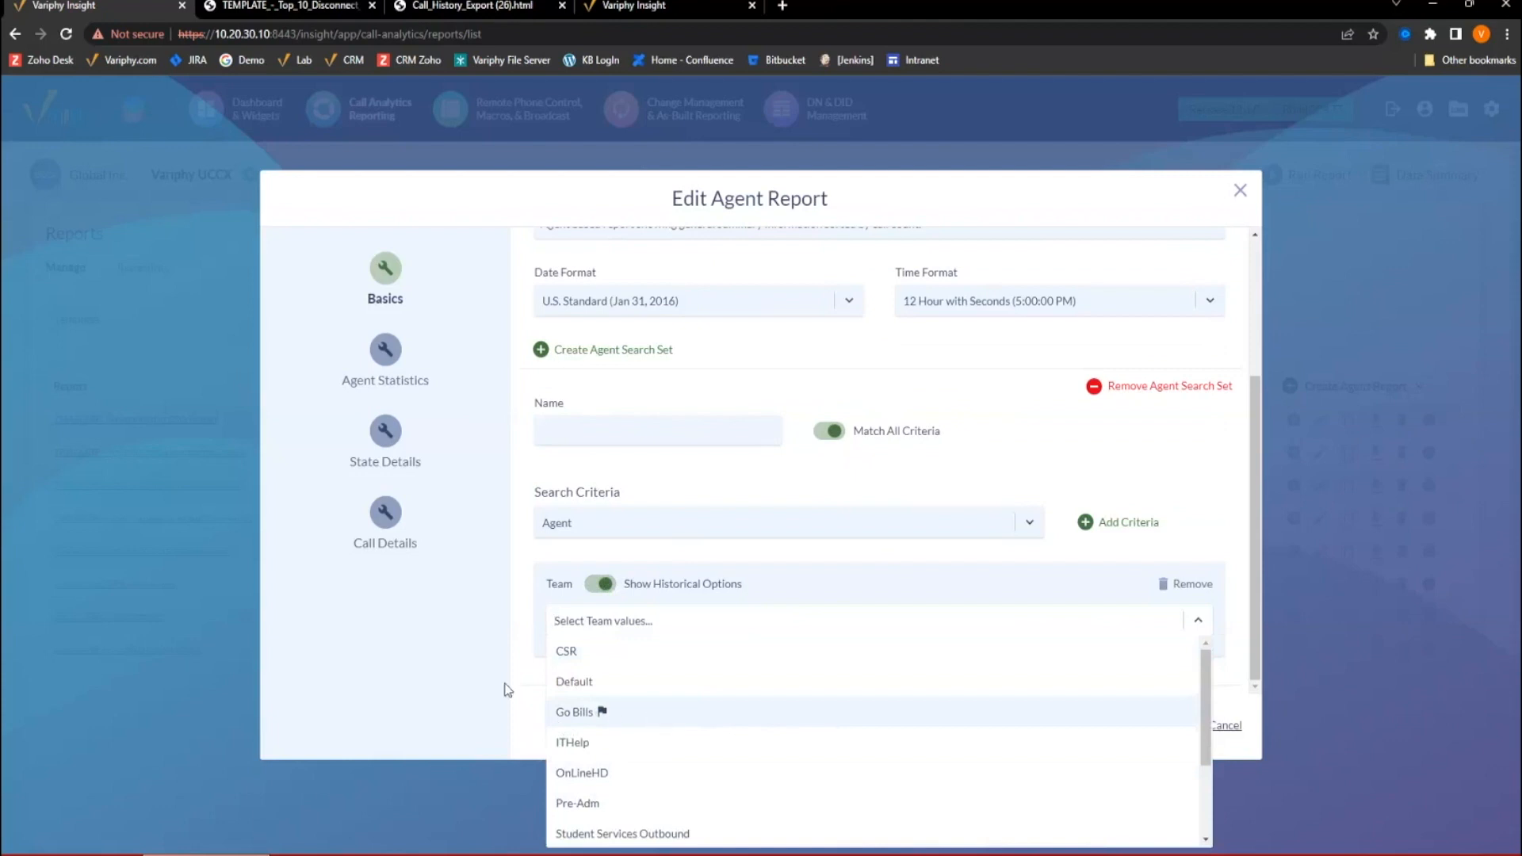
{"action": "left_click", "coordinate": [563, 630]}
{"action": "left_click", "coordinate": [658, 588]}
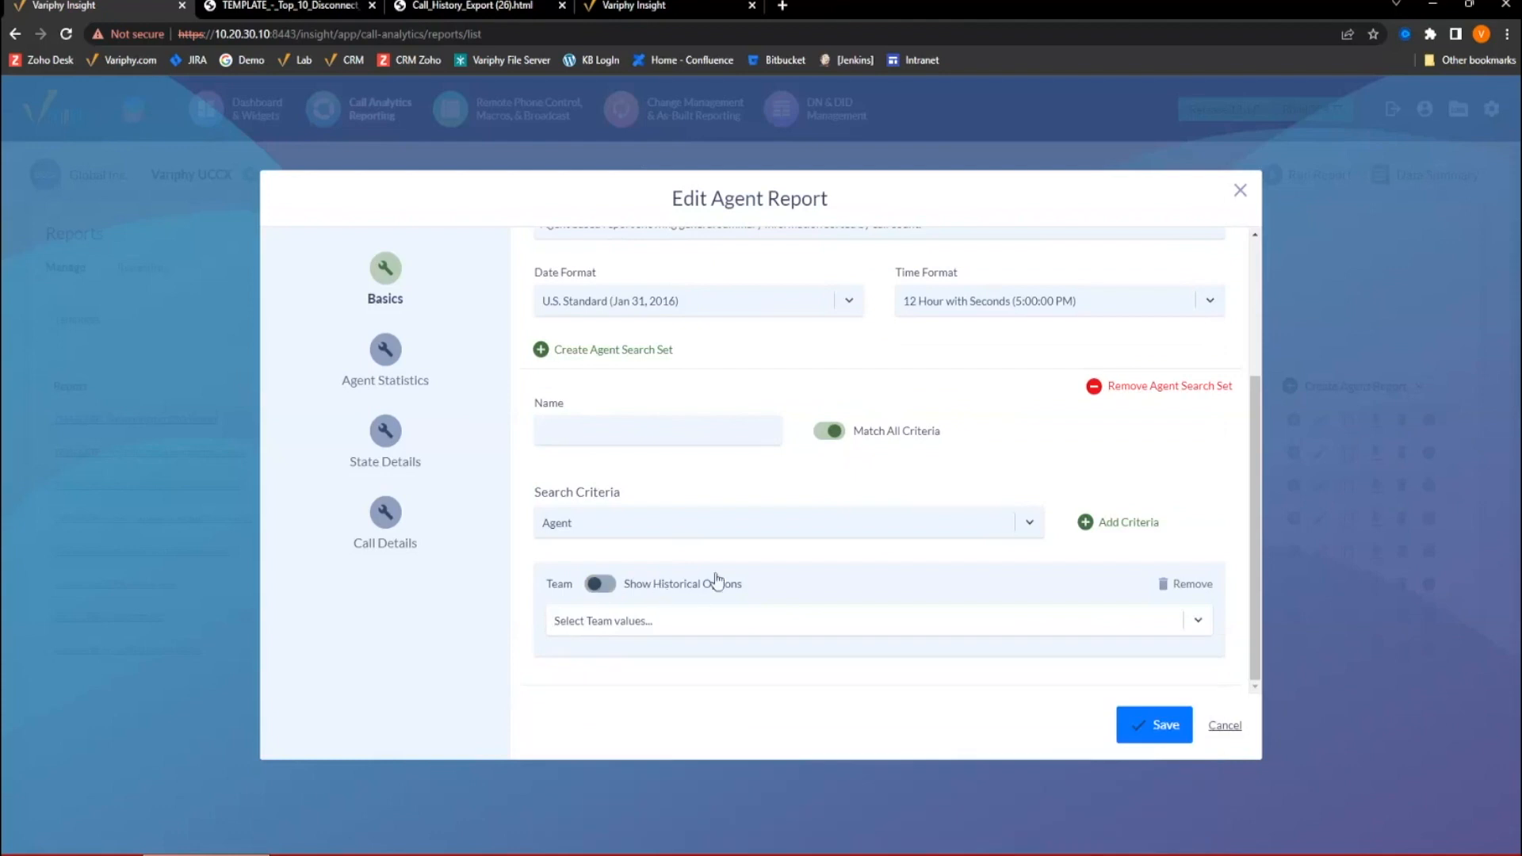
Remove the unnamed agent search set and discard all edits to the Agent Summary report.
{"action": "left_click", "coordinate": [1128, 388]}
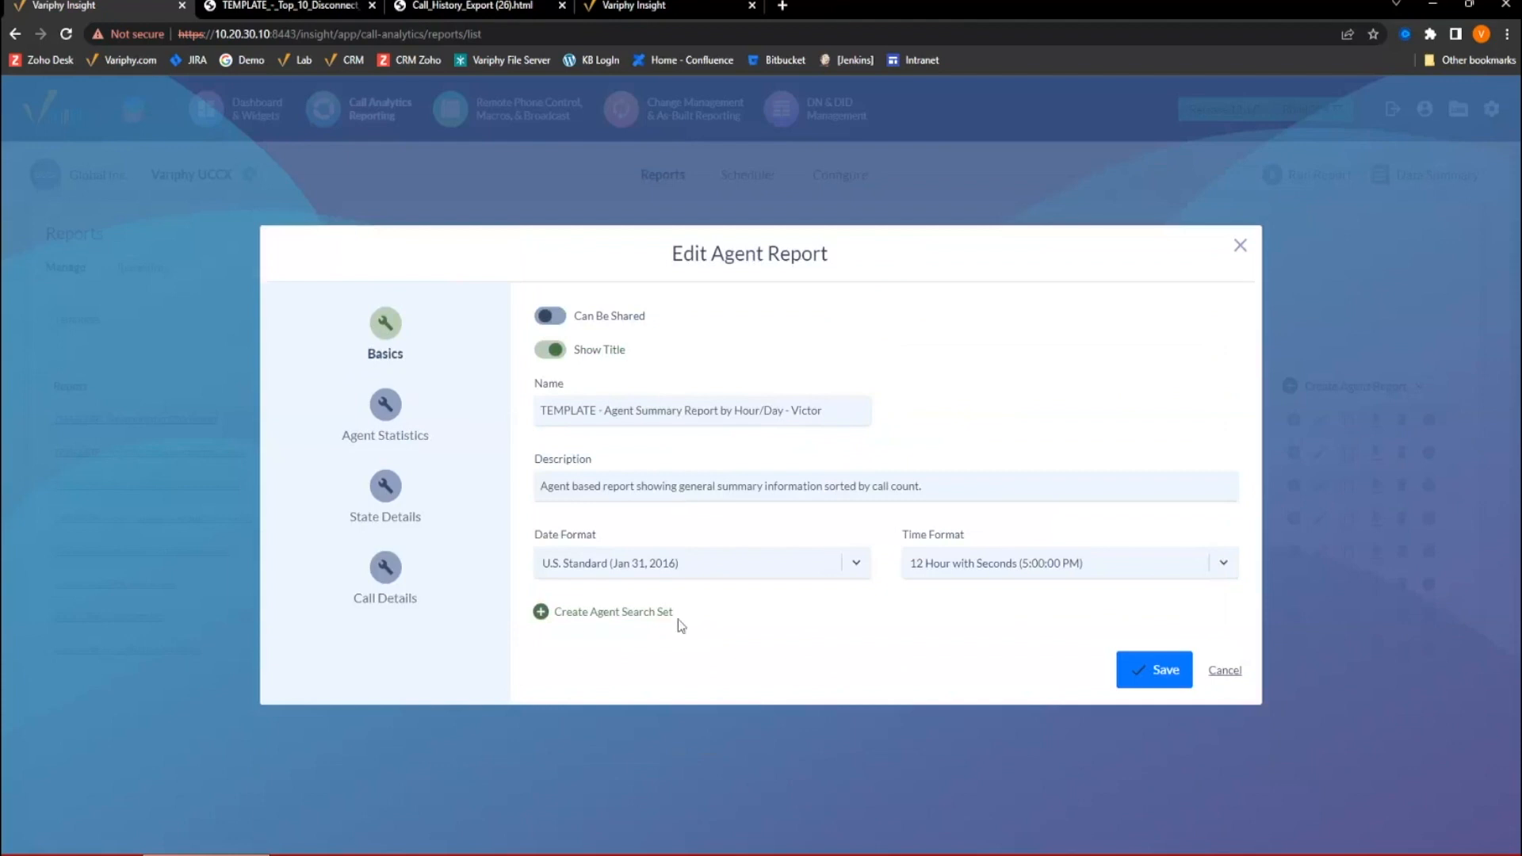
{"action": "left_click", "coordinate": [1154, 672]}
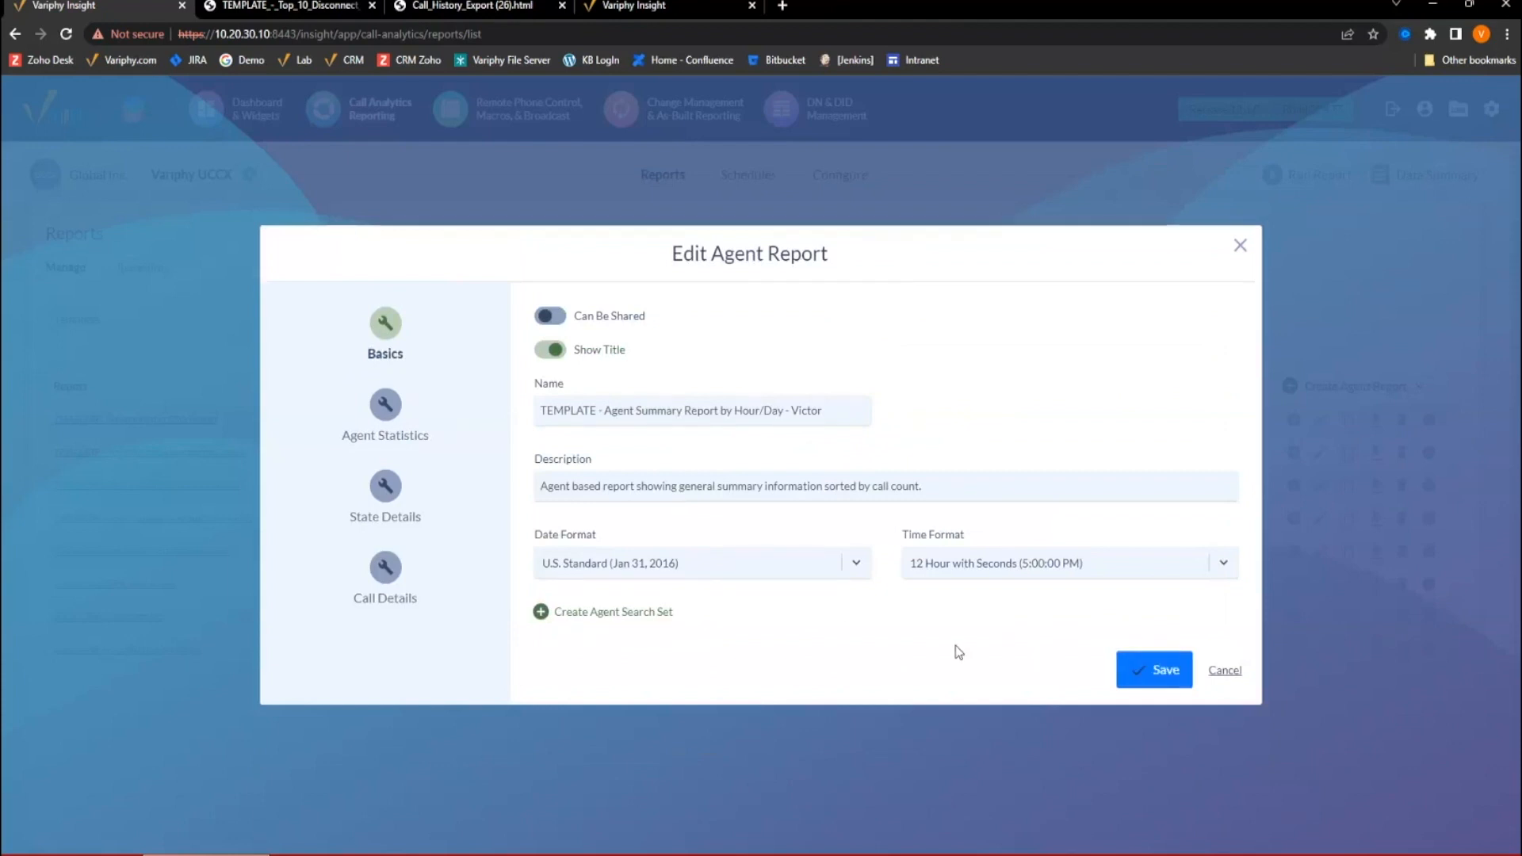
{"action": "left_click", "coordinate": [1227, 671]}
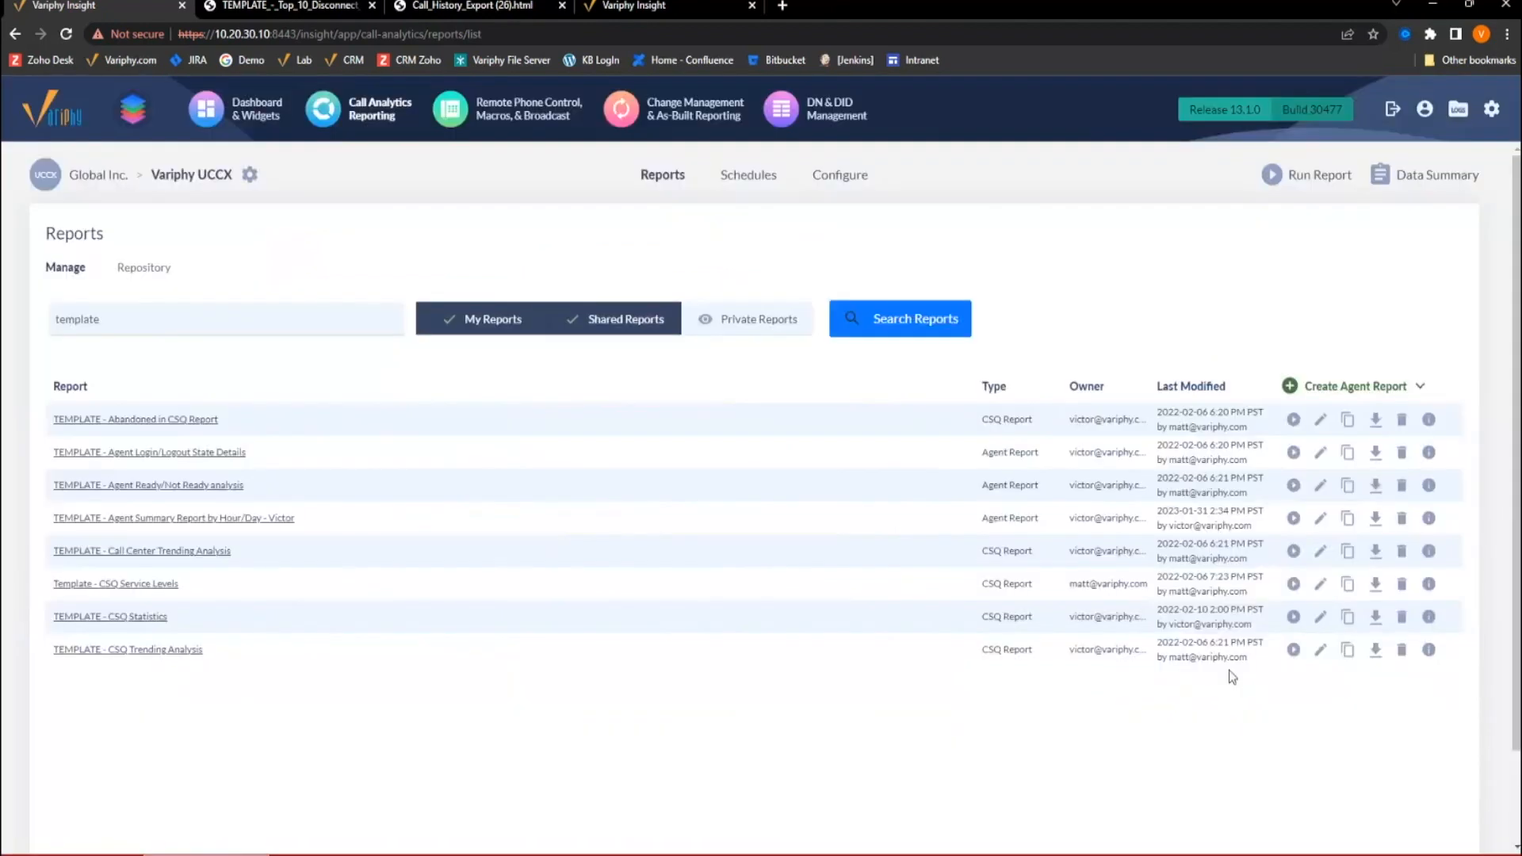
Set the Agent Summary Report by Hour/Day run time window to Previous Month and cancel the run.
{"action": "left_click", "coordinate": [1293, 518]}
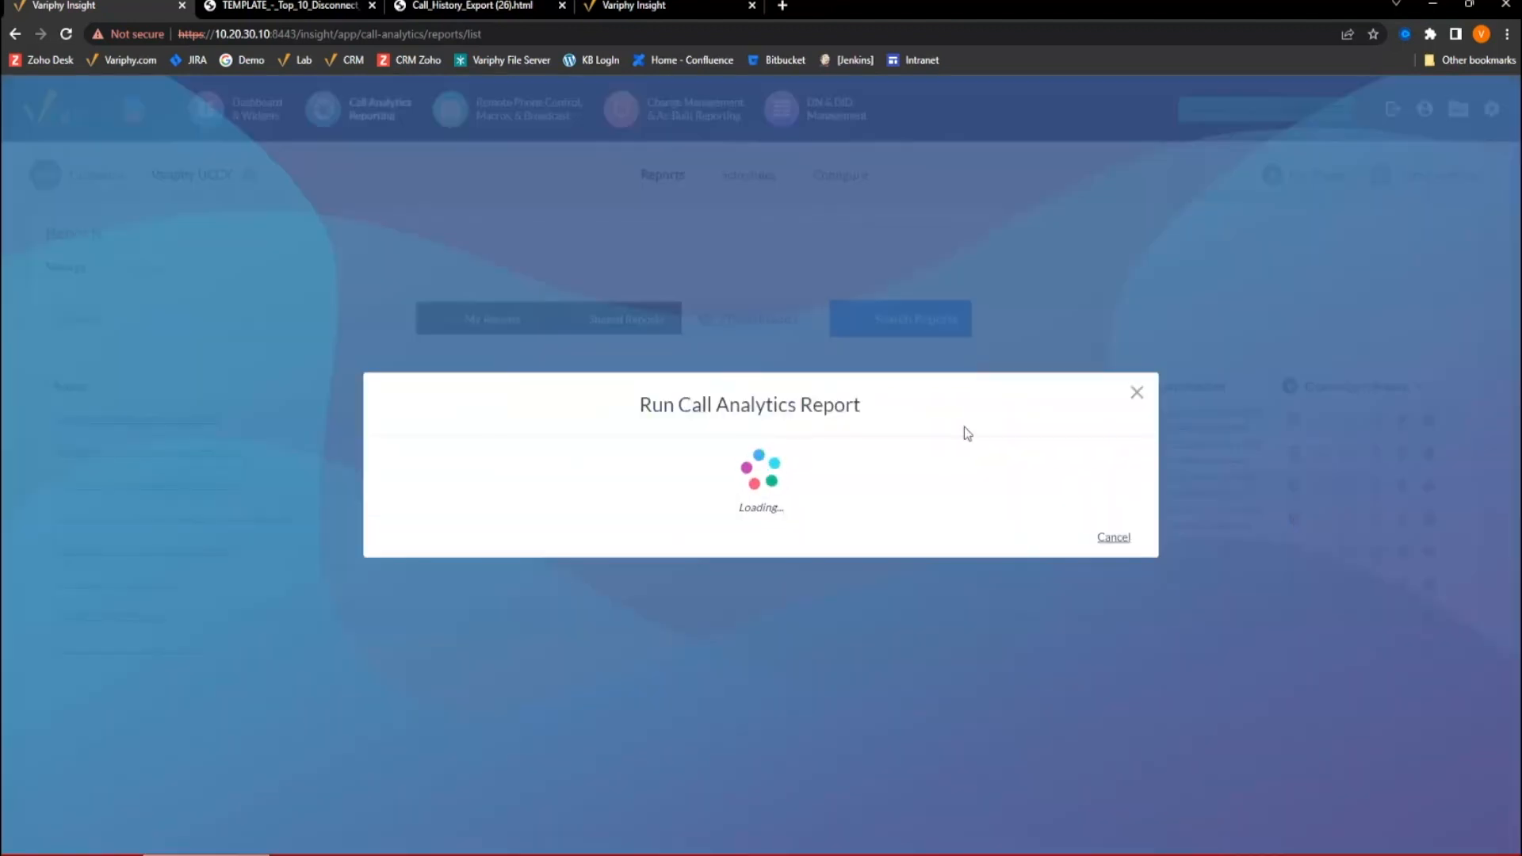
{"action": "left_click", "coordinate": [429, 383]}
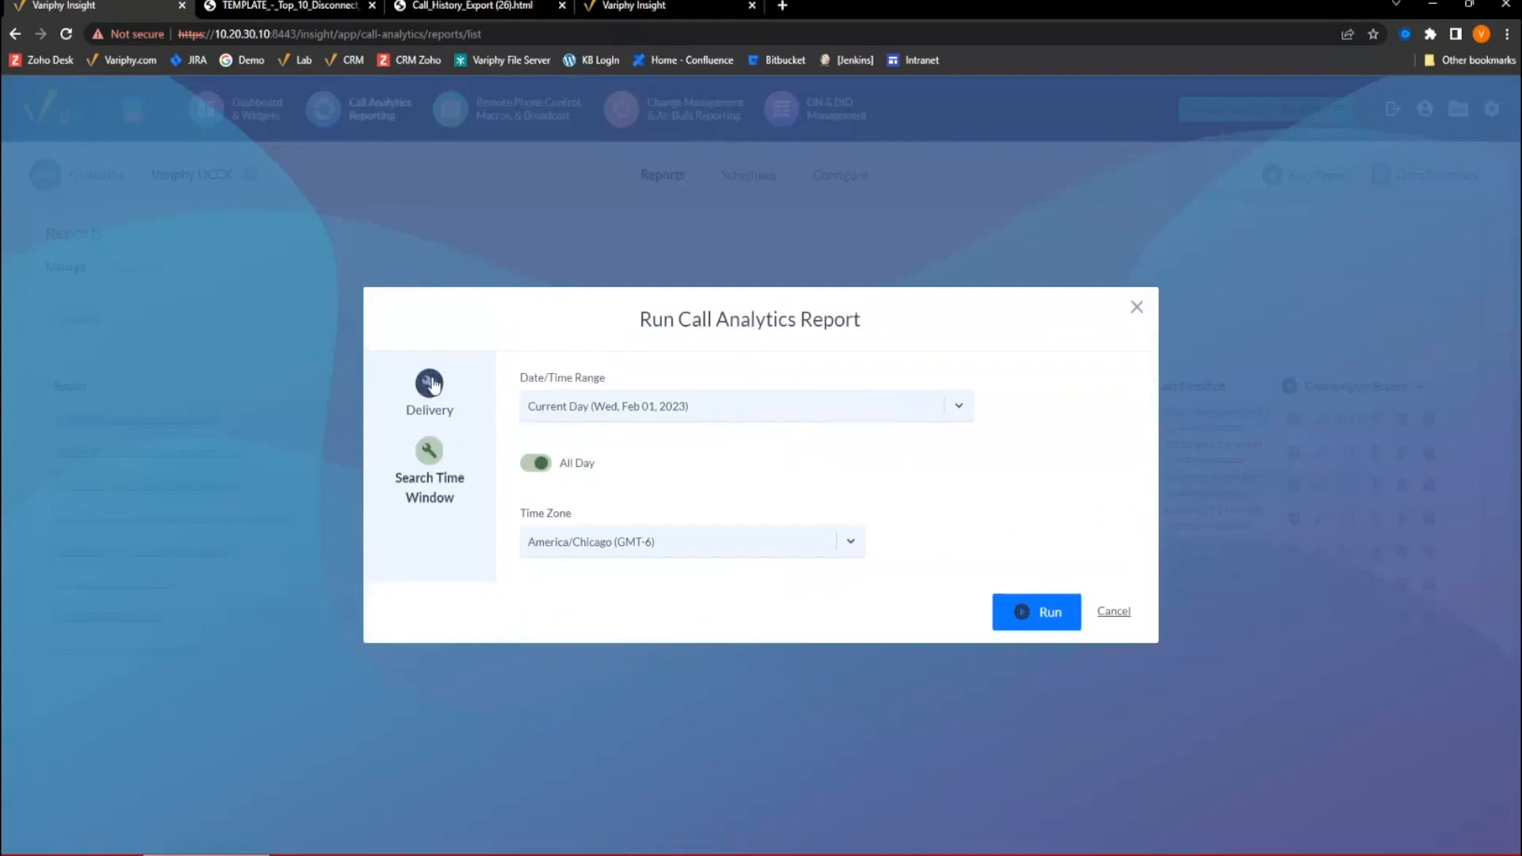
{"action": "left_click", "coordinate": [640, 408]}
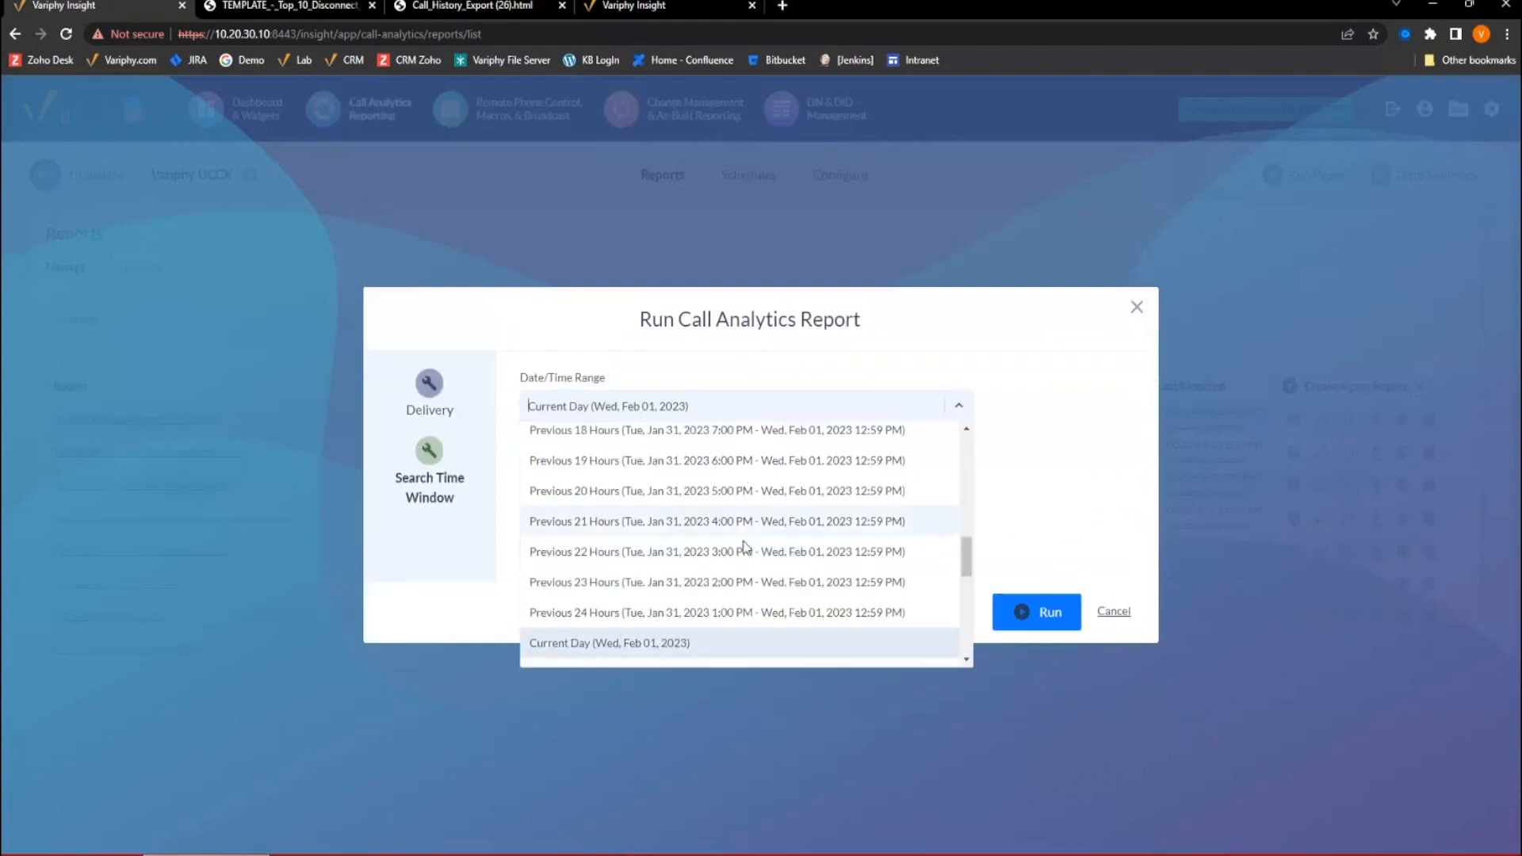
{"action": "scroll", "coordinate": [751, 569], "scroll_direction": "down", "scroll_amount": 5}
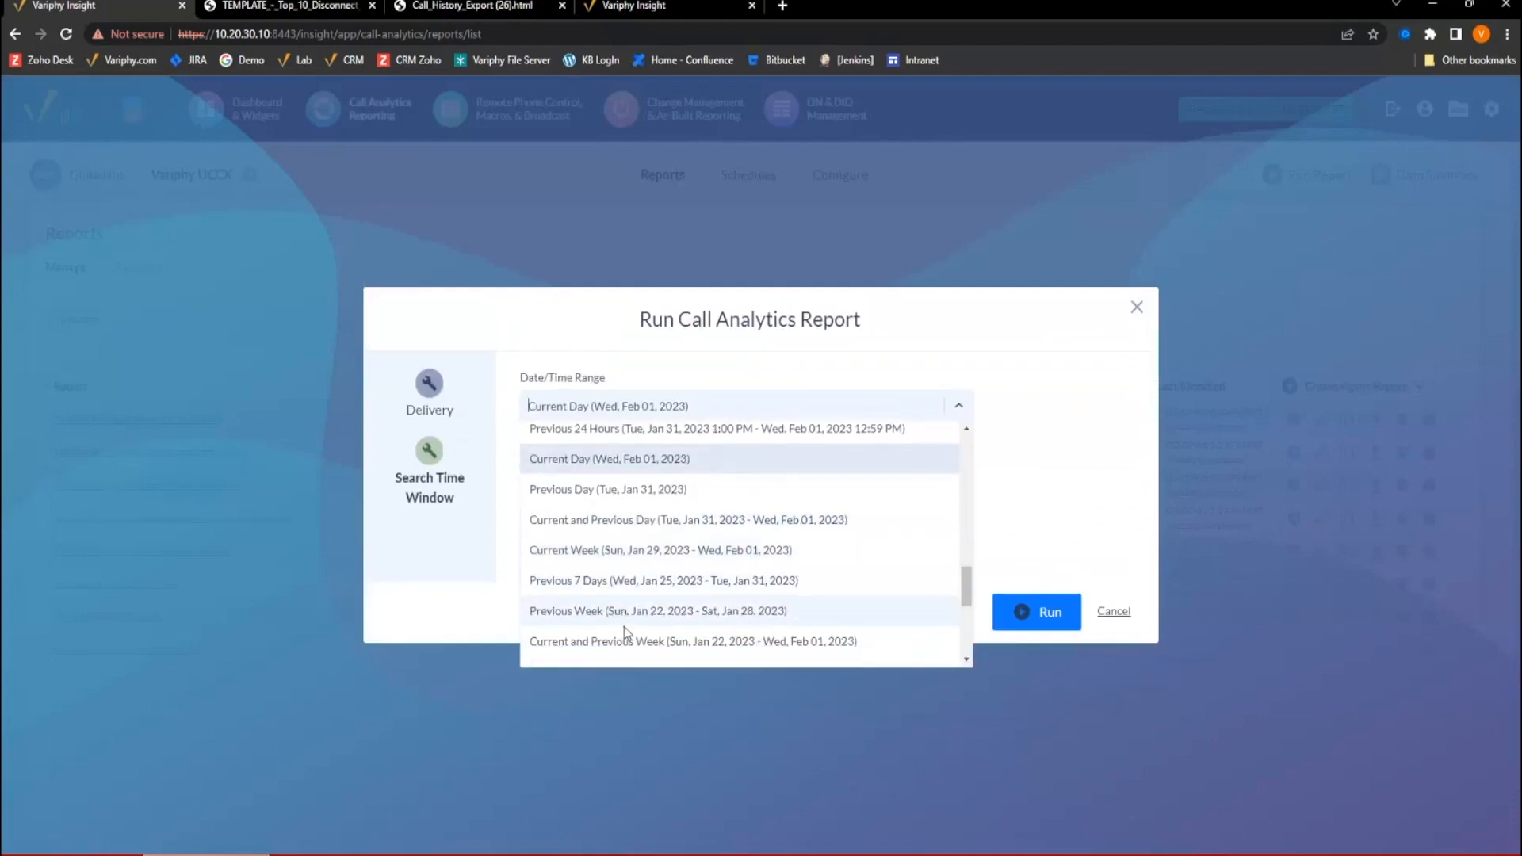
{"action": "scroll", "coordinate": [615, 632], "scroll_direction": "down", "scroll_amount": 3}
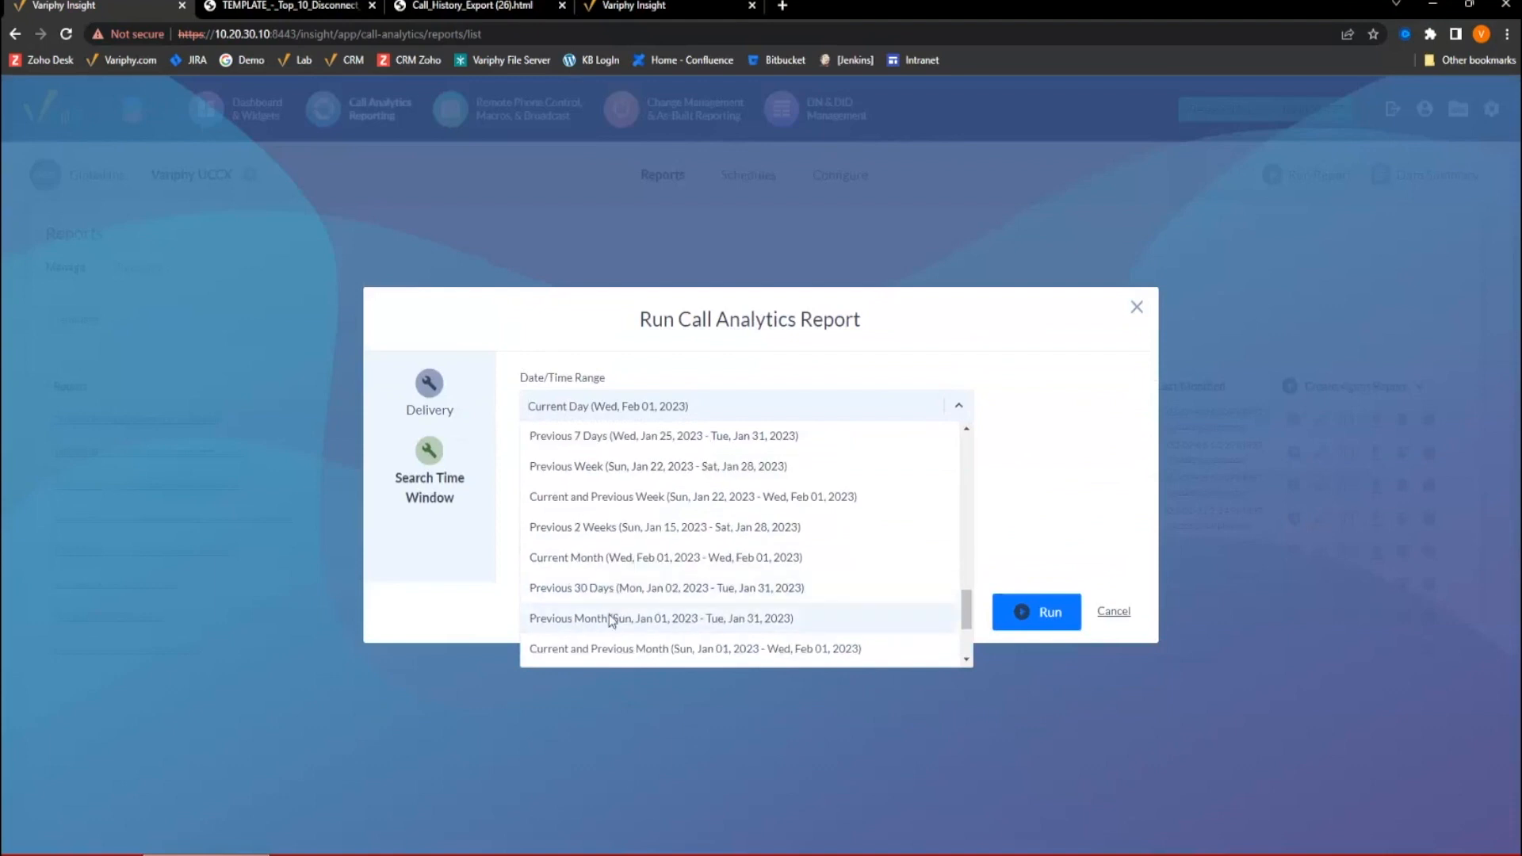
{"action": "left_click", "coordinate": [611, 617]}
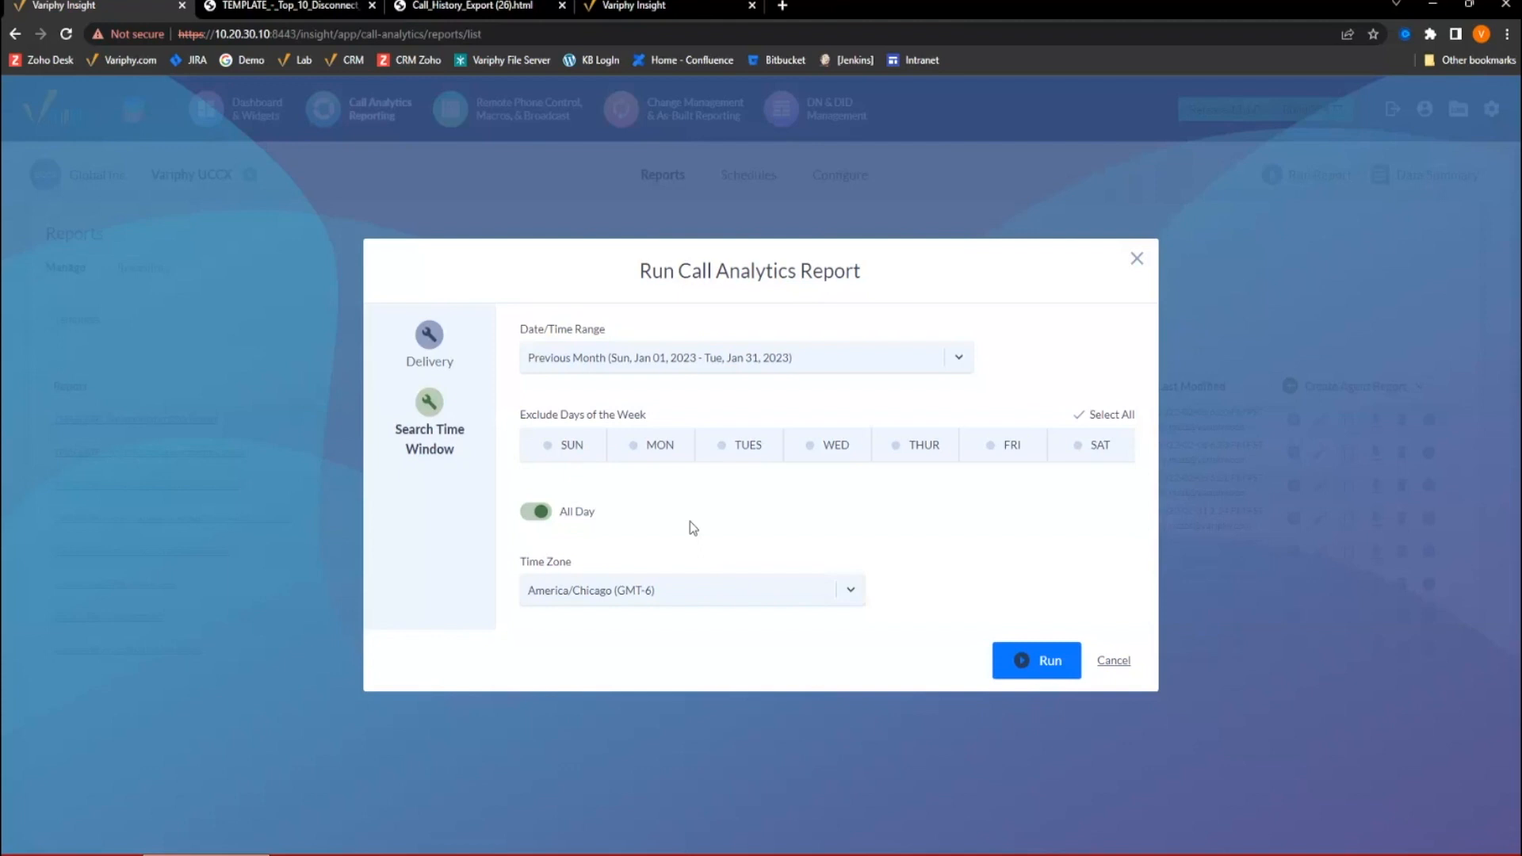
{"action": "left_click", "coordinate": [1114, 661]}
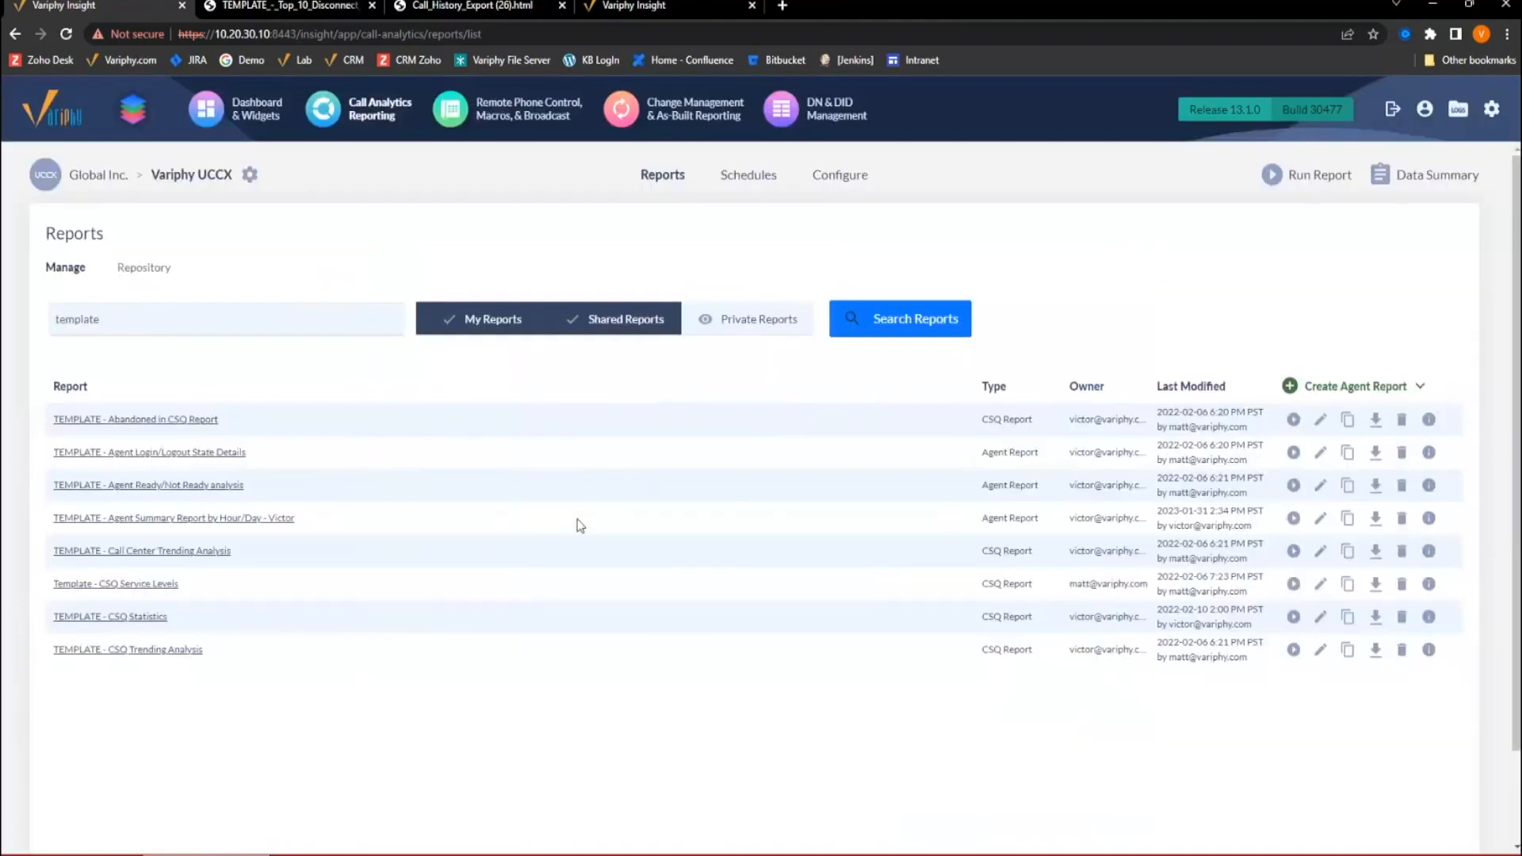
In the Agent Summary report, remove the flagged agent with Show Historical Options on and delete the Agents search set.
{"action": "left_click", "coordinate": [1320, 518]}
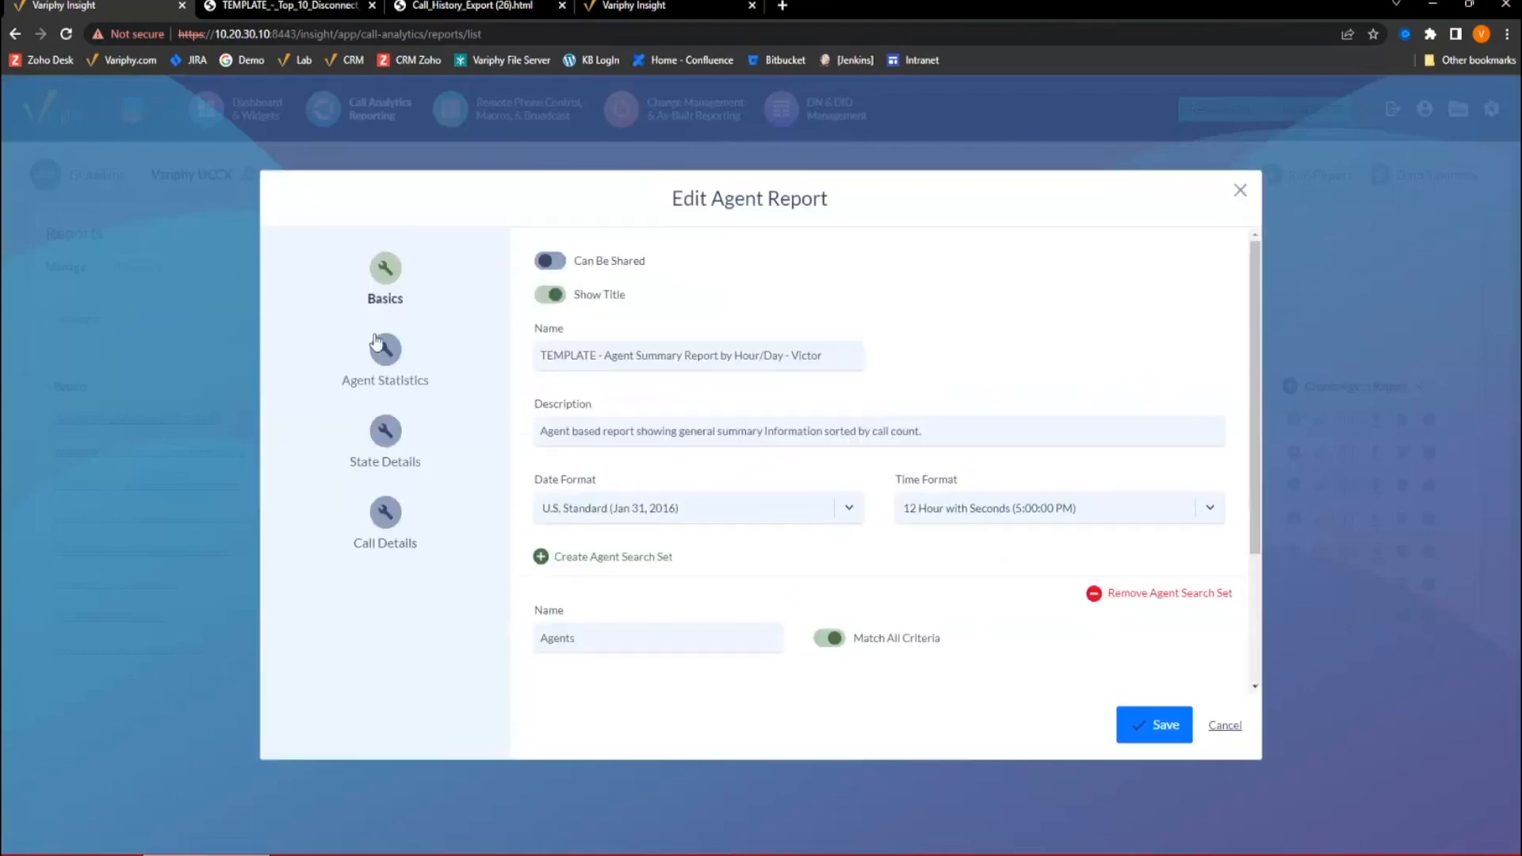
{"action": "scroll", "coordinate": [753, 630], "scroll_direction": "down", "scroll_amount": 3}
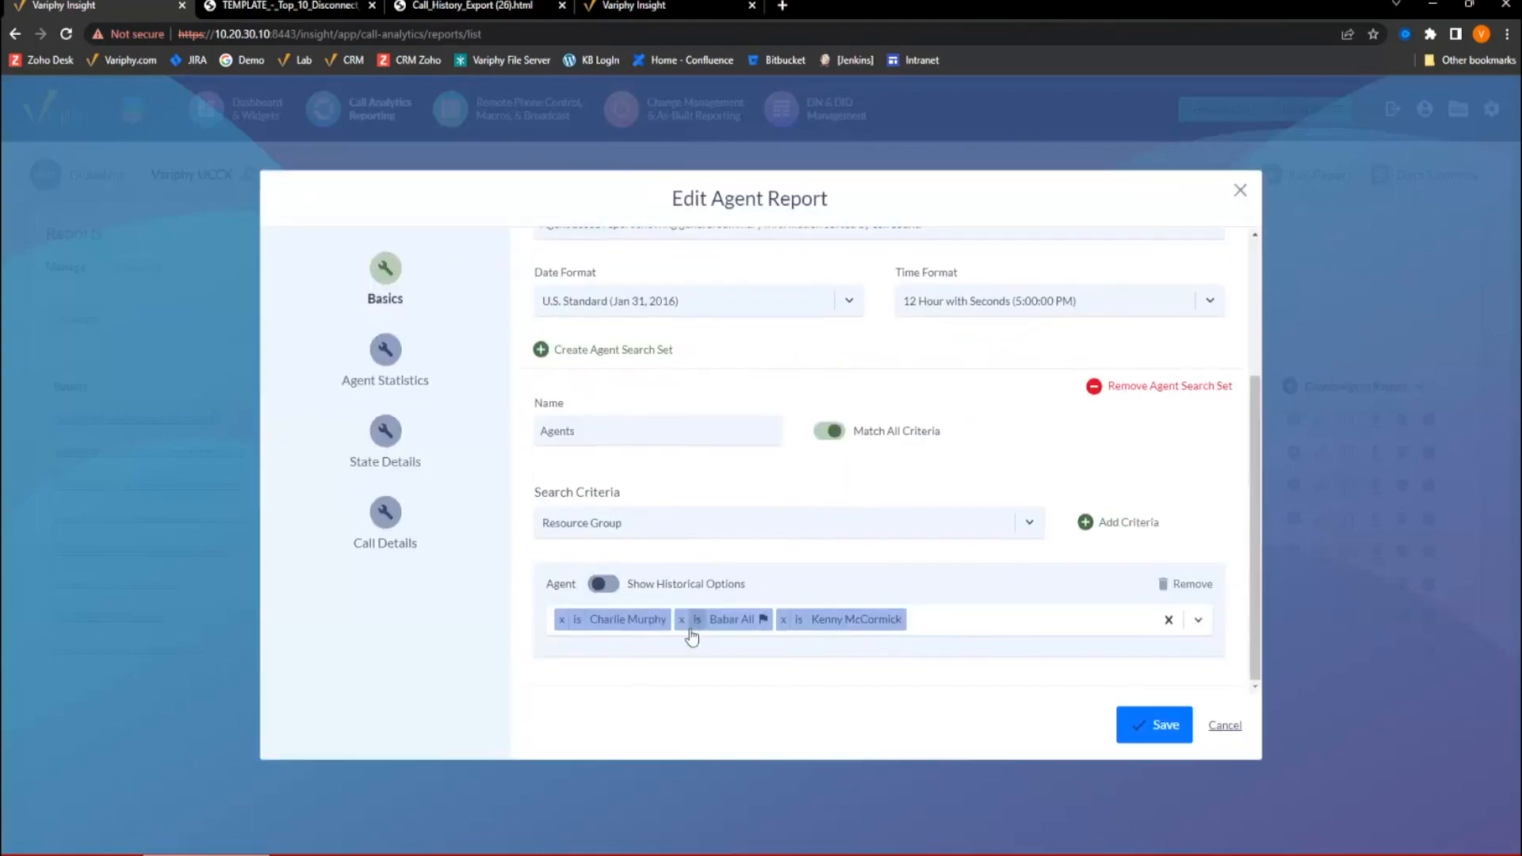
{"action": "left_click", "coordinate": [603, 583]}
{"action": "left_click", "coordinate": [681, 619]}
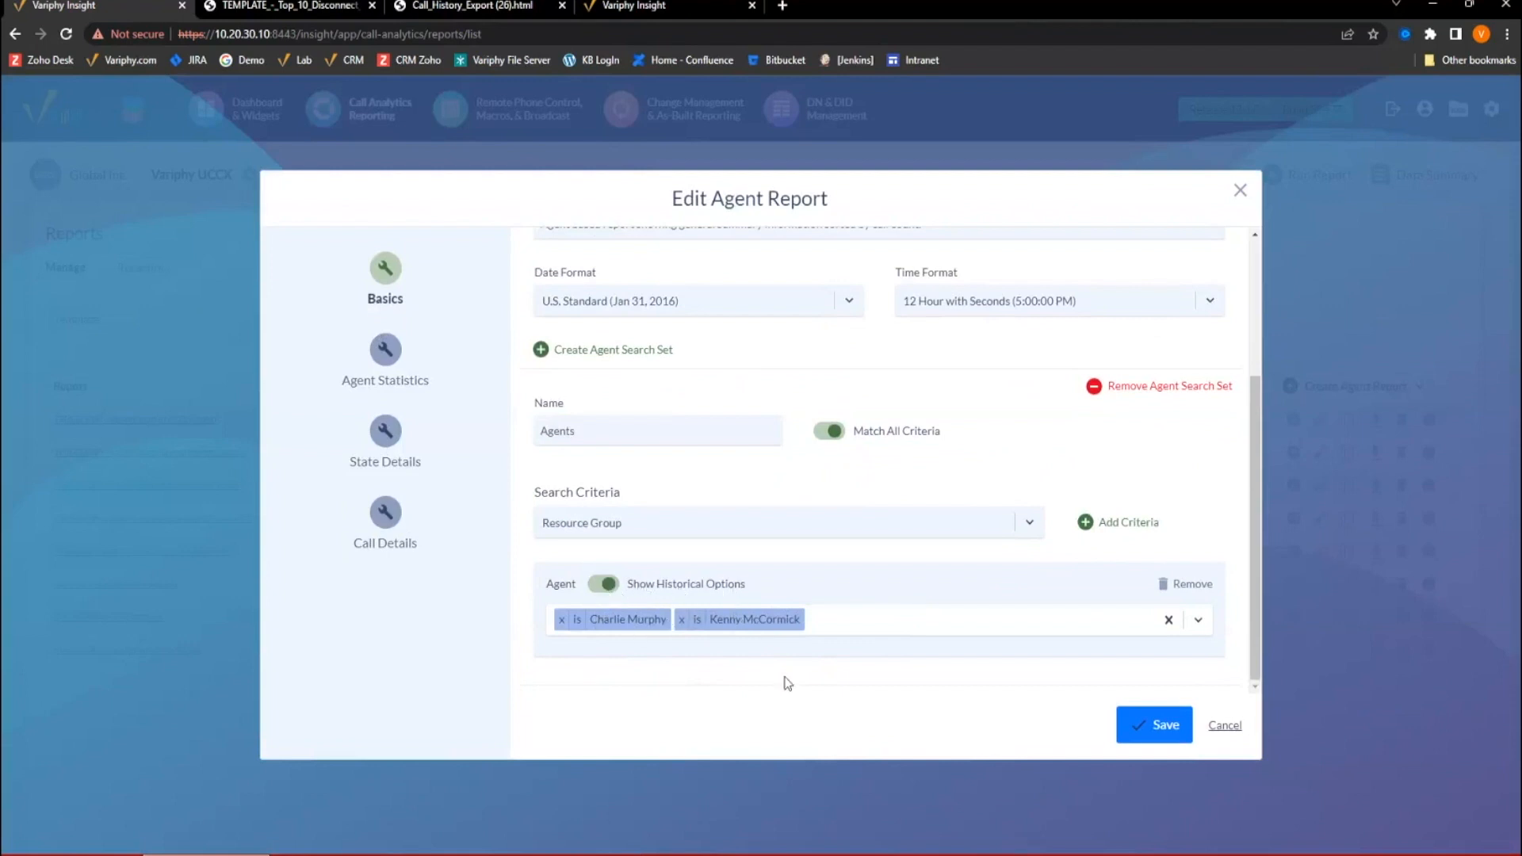
{"action": "left_click", "coordinate": [1129, 387]}
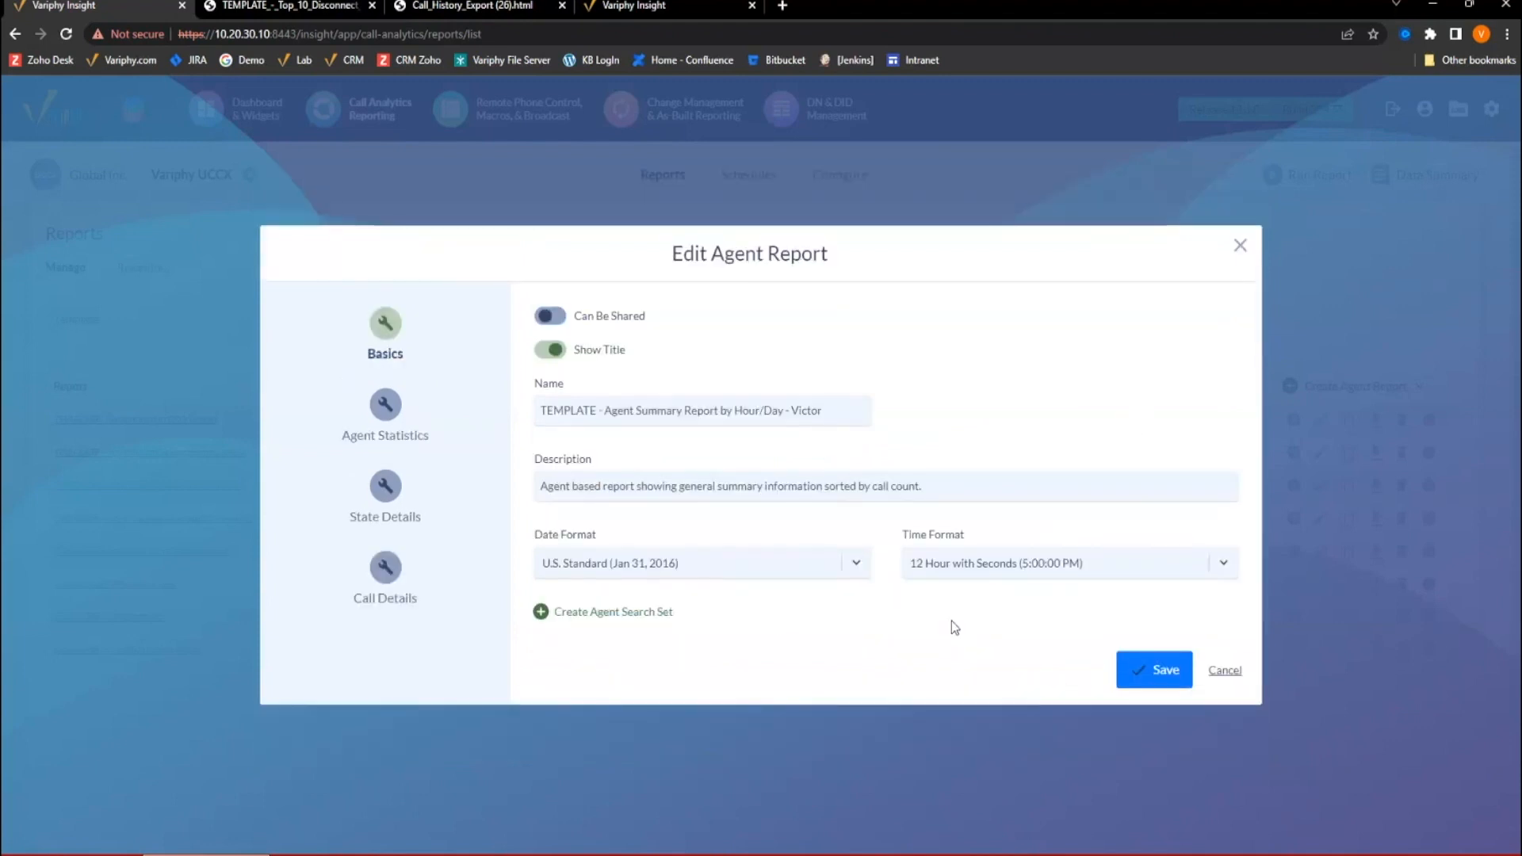
Create a replacement agent search set in the Agent Summary report with a Team search criterion.
{"action": "left_click", "coordinate": [606, 612]}
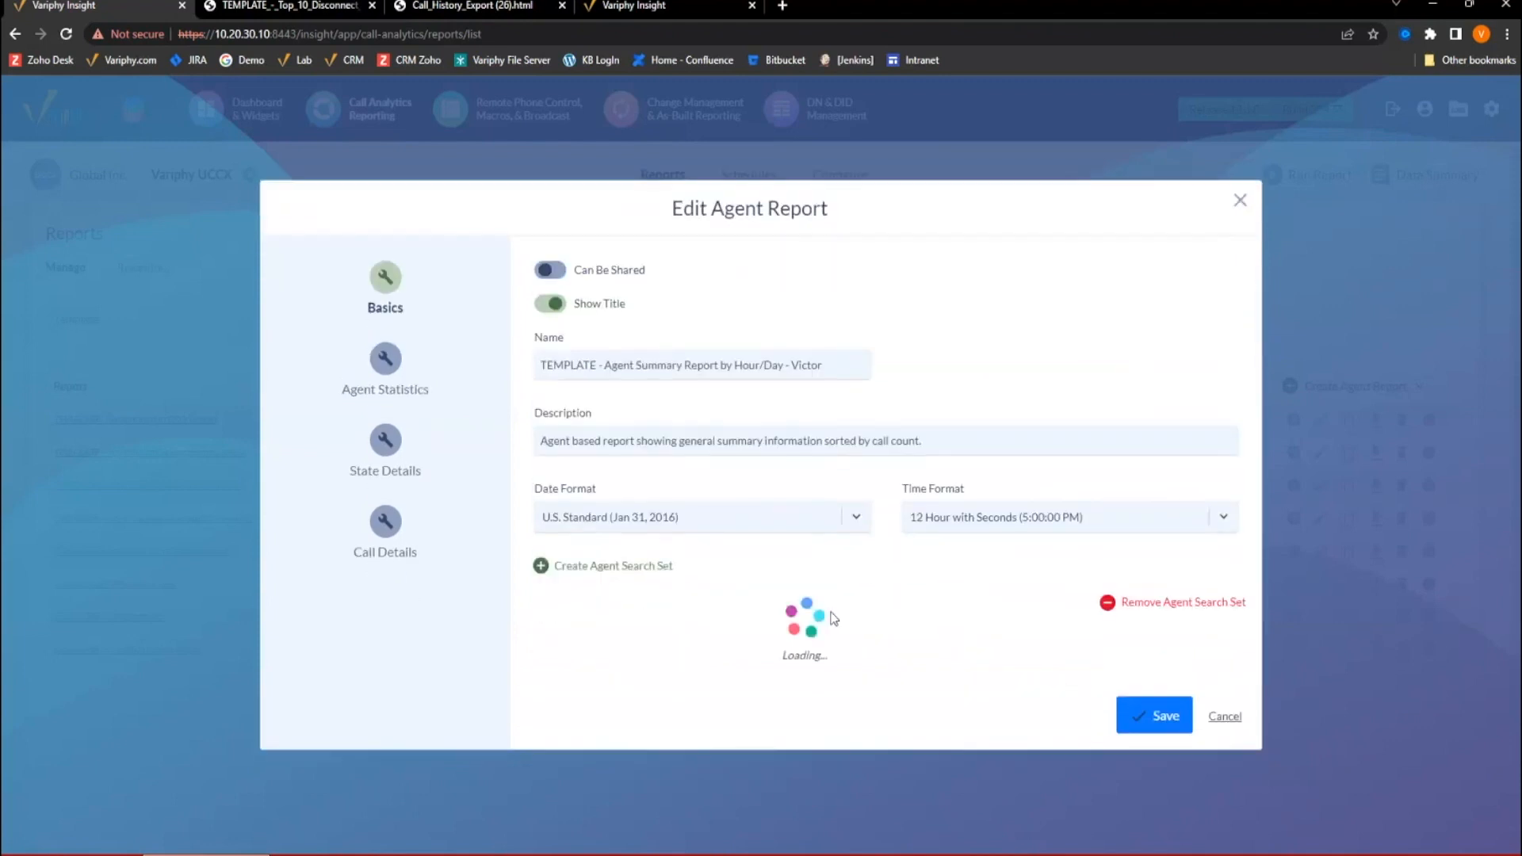
{"action": "scroll", "coordinate": [906, 625], "scroll_direction": "down", "scroll_amount": 1}
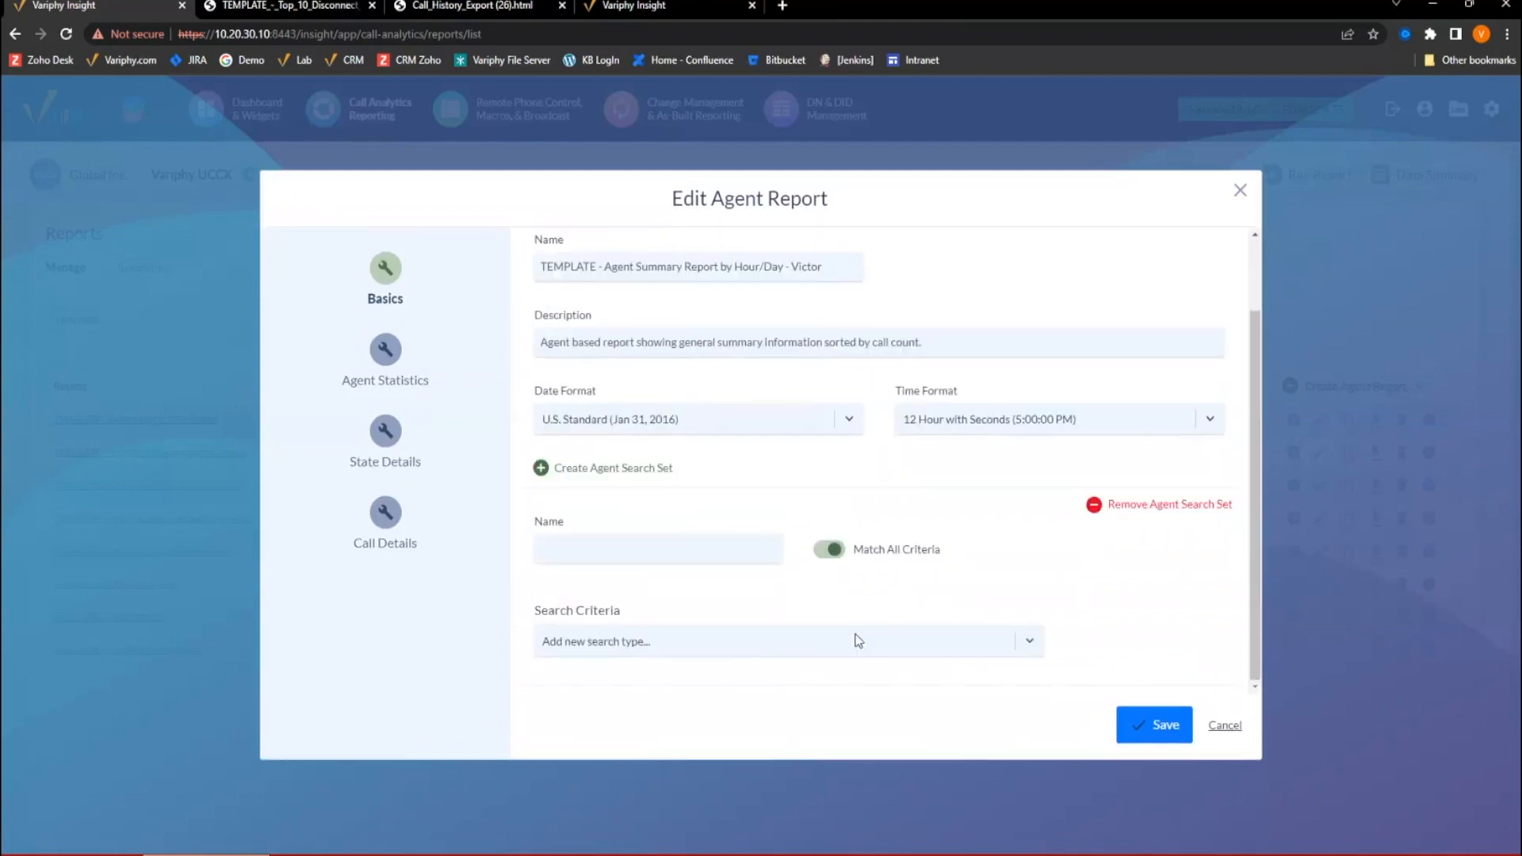
{"action": "left_click", "coordinate": [792, 650]}
{"action": "left_click", "coordinate": [667, 729]}
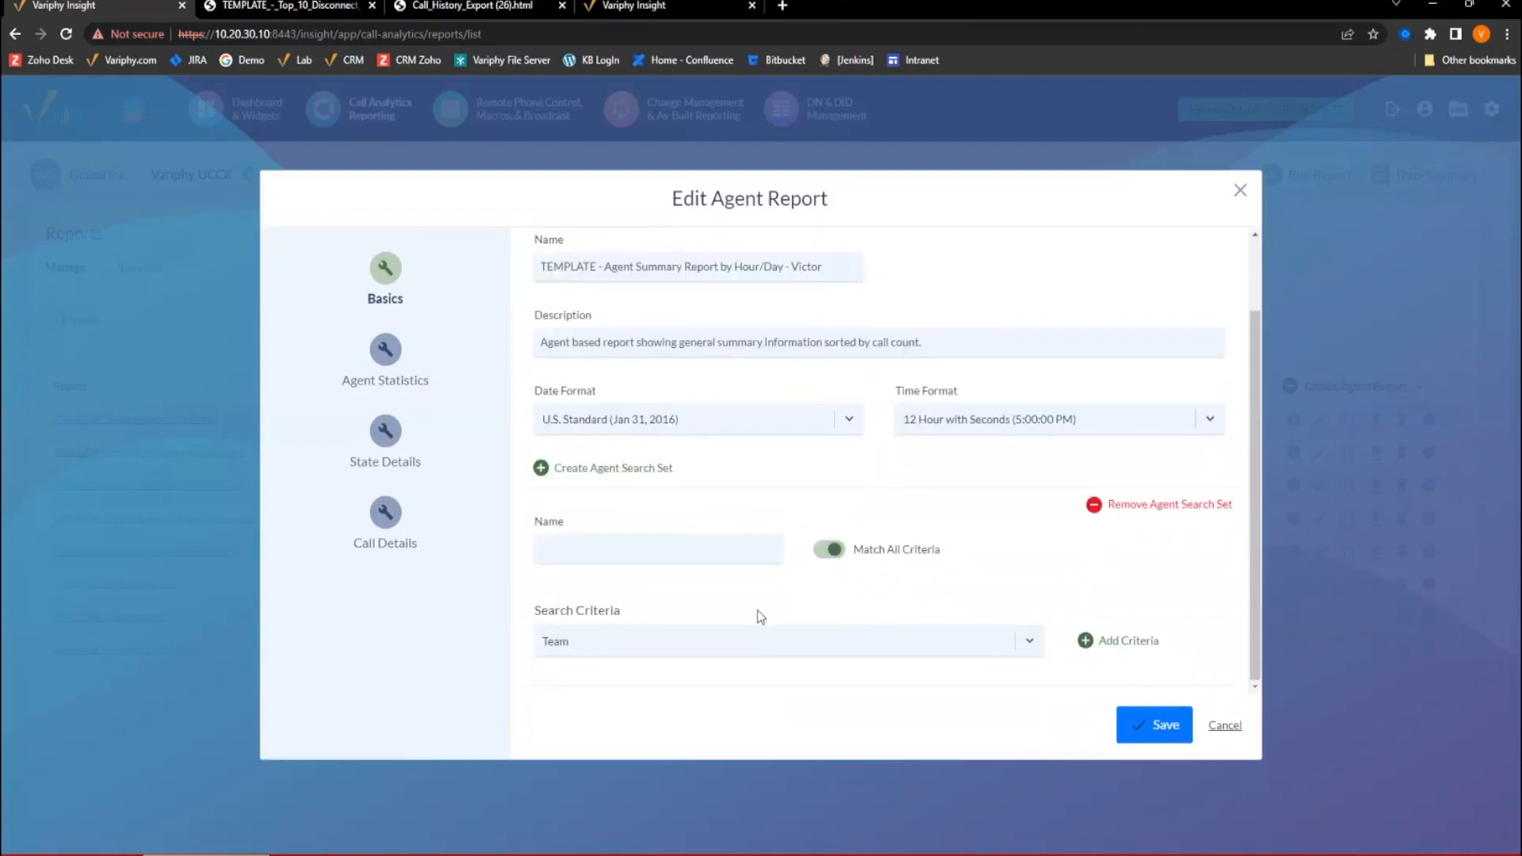
{"action": "left_click", "coordinate": [1083, 638]}
{"action": "scroll", "coordinate": [1036, 601], "scroll_direction": "down", "scroll_amount": 1}
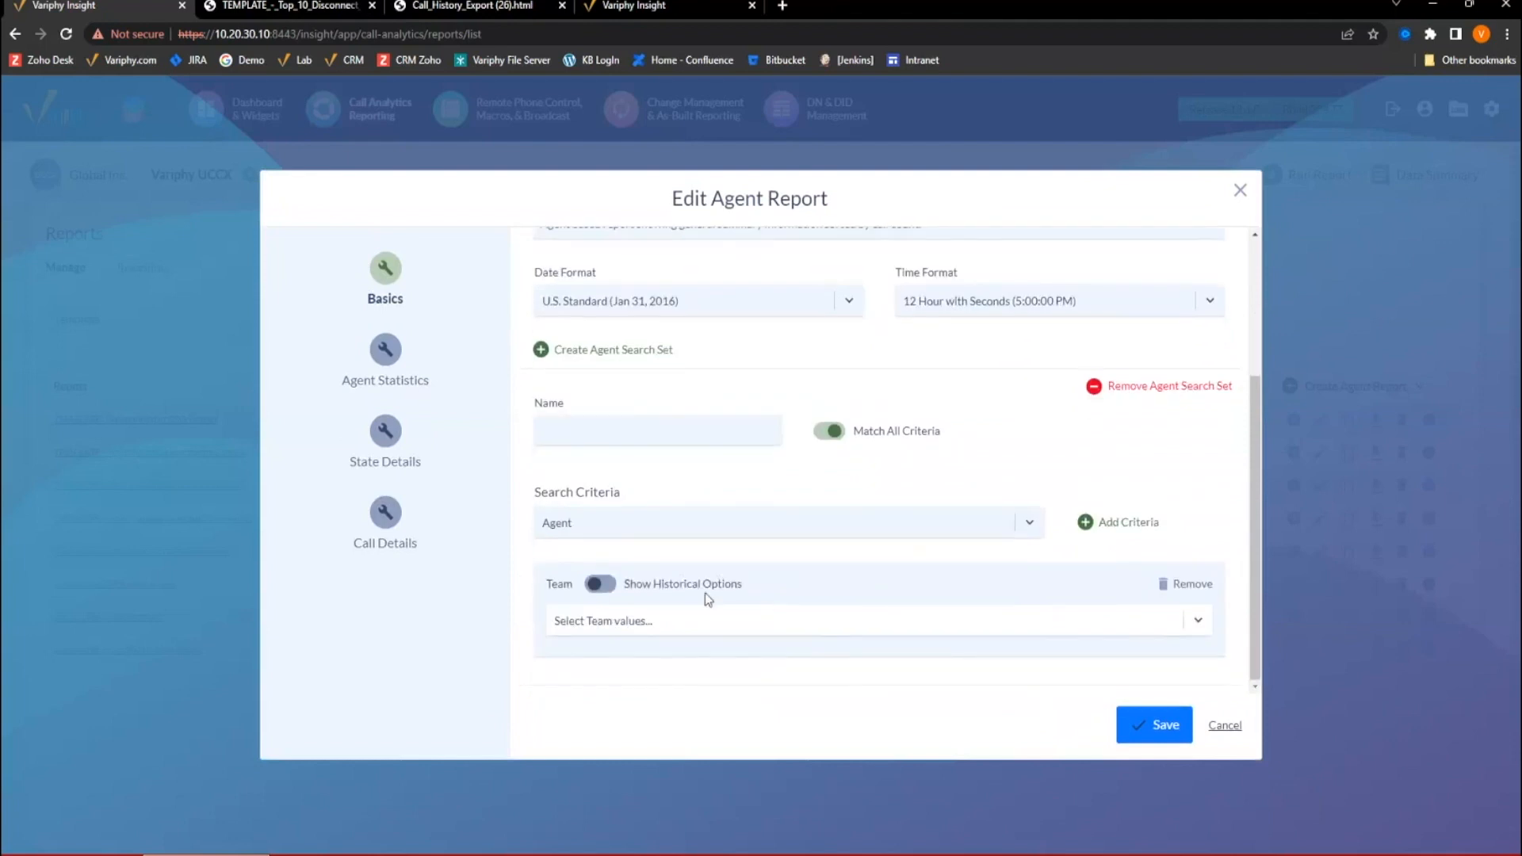
Select the Go Bills team with Show Historical Options on, and discard the report edits.
{"action": "left_click", "coordinate": [691, 619]}
{"action": "left_click", "coordinate": [602, 711]}
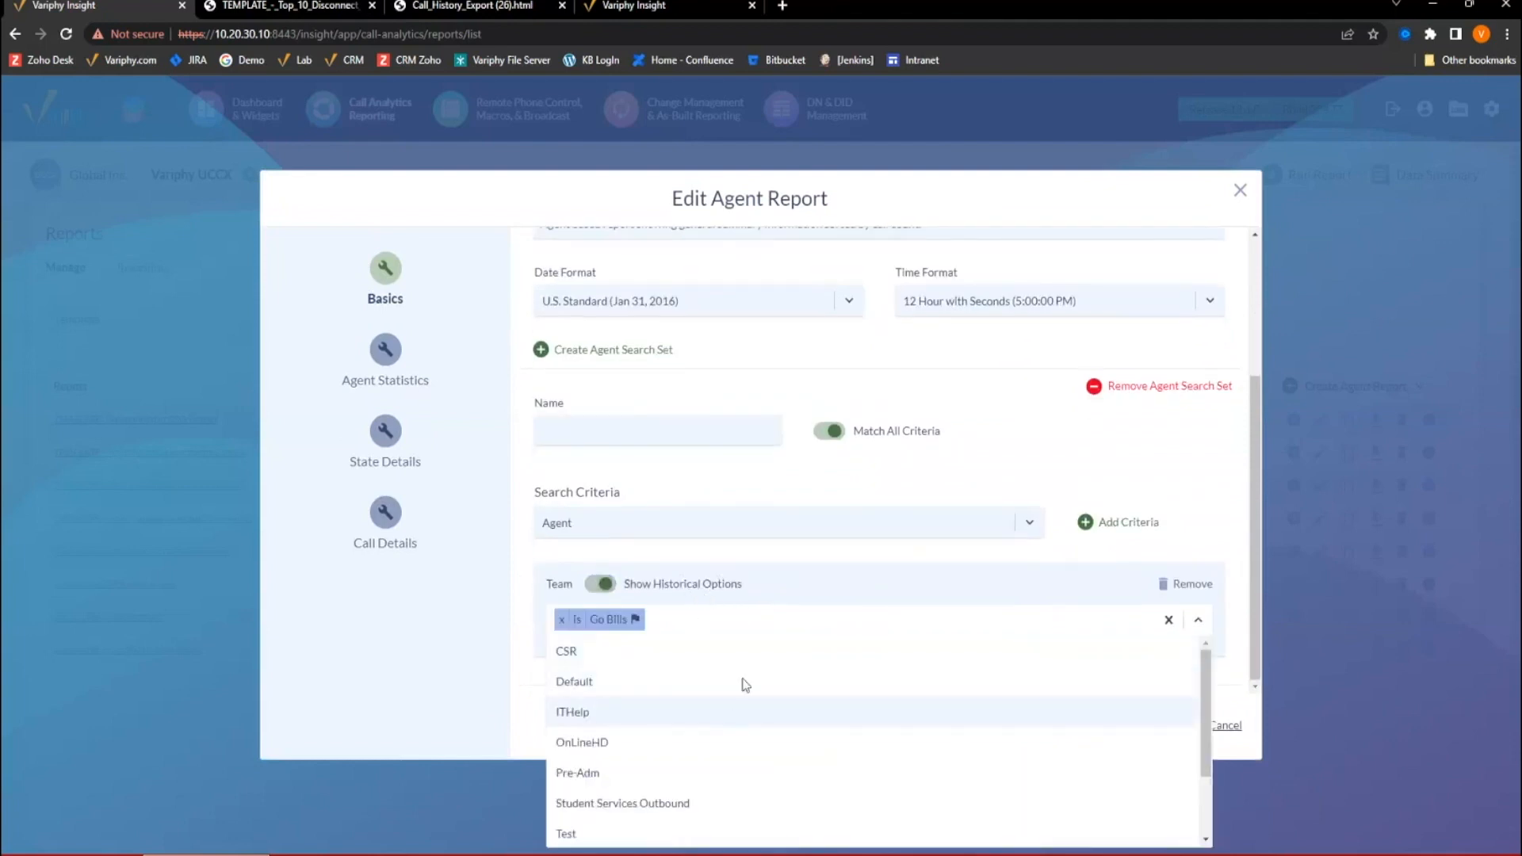
{"action": "left_click", "coordinate": [893, 578]}
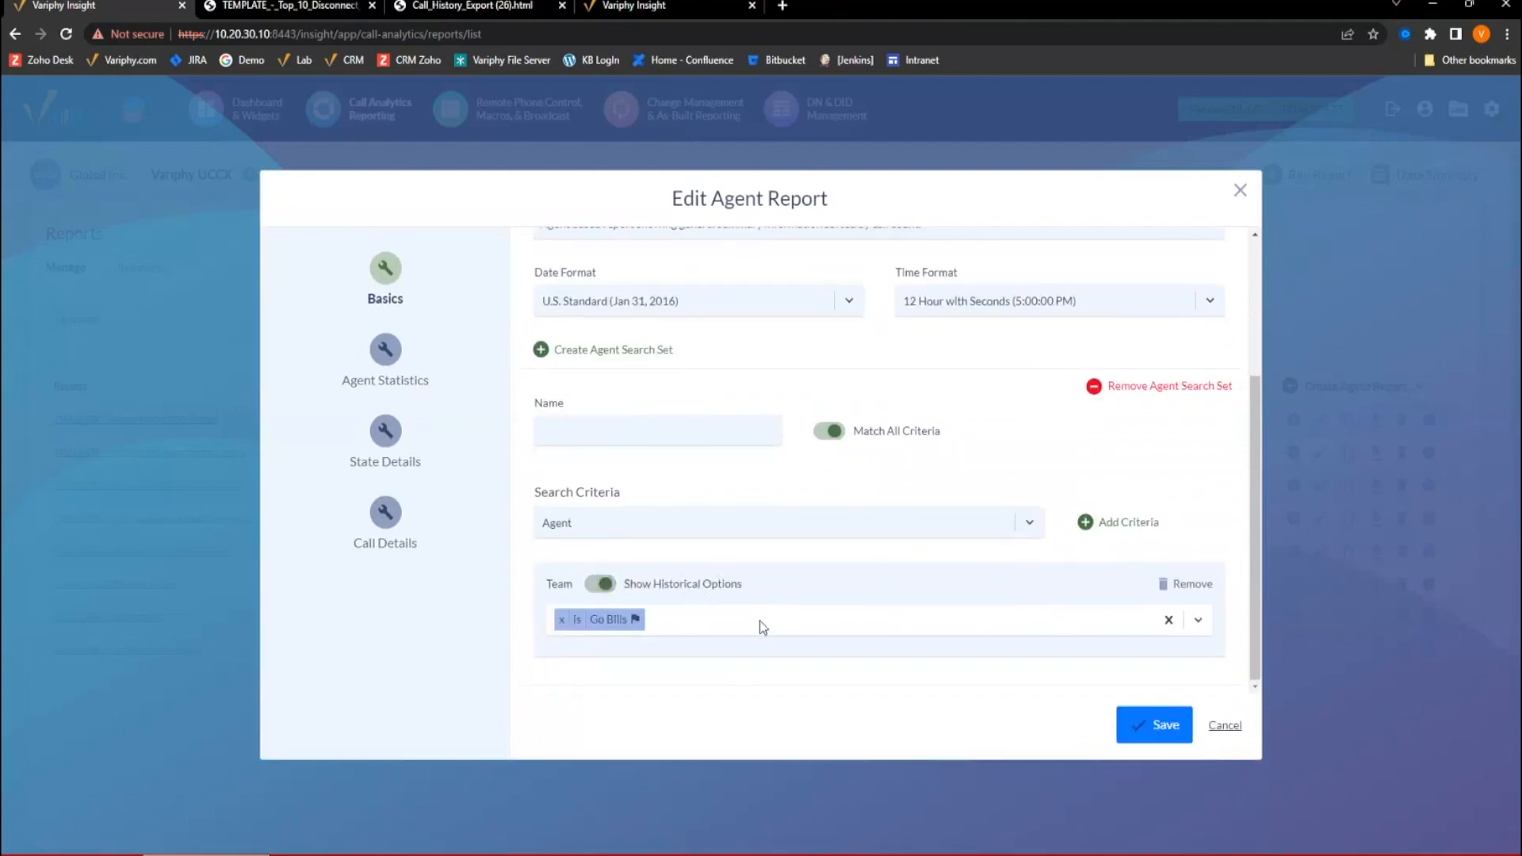
{"action": "left_click", "coordinate": [1177, 599]}
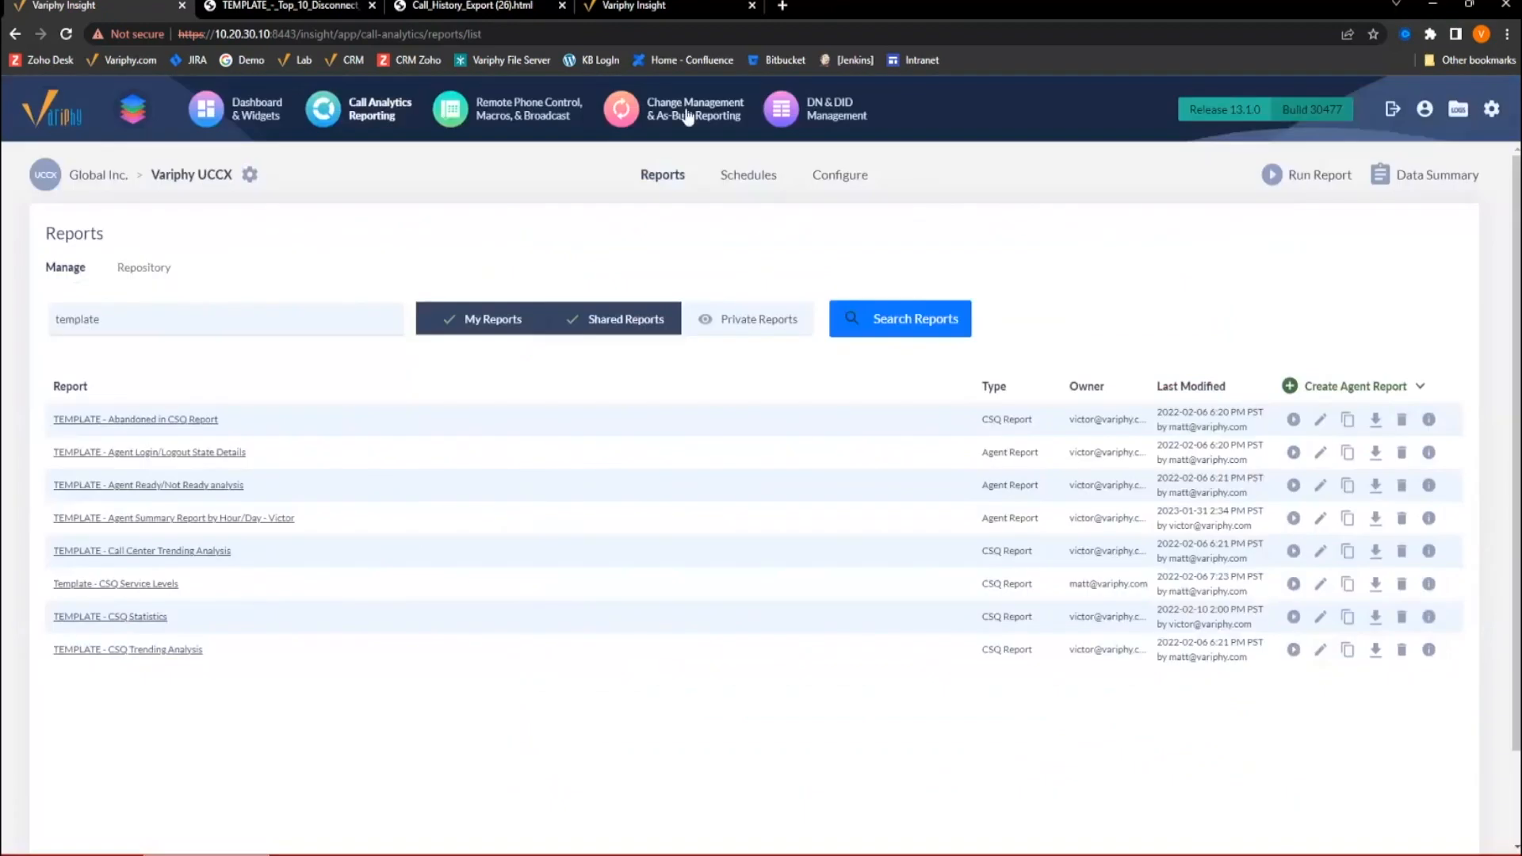
Open the UCCX As-Built Reports under Change Management and review the settings for a new report.
{"action": "left_click", "coordinate": [689, 115]}
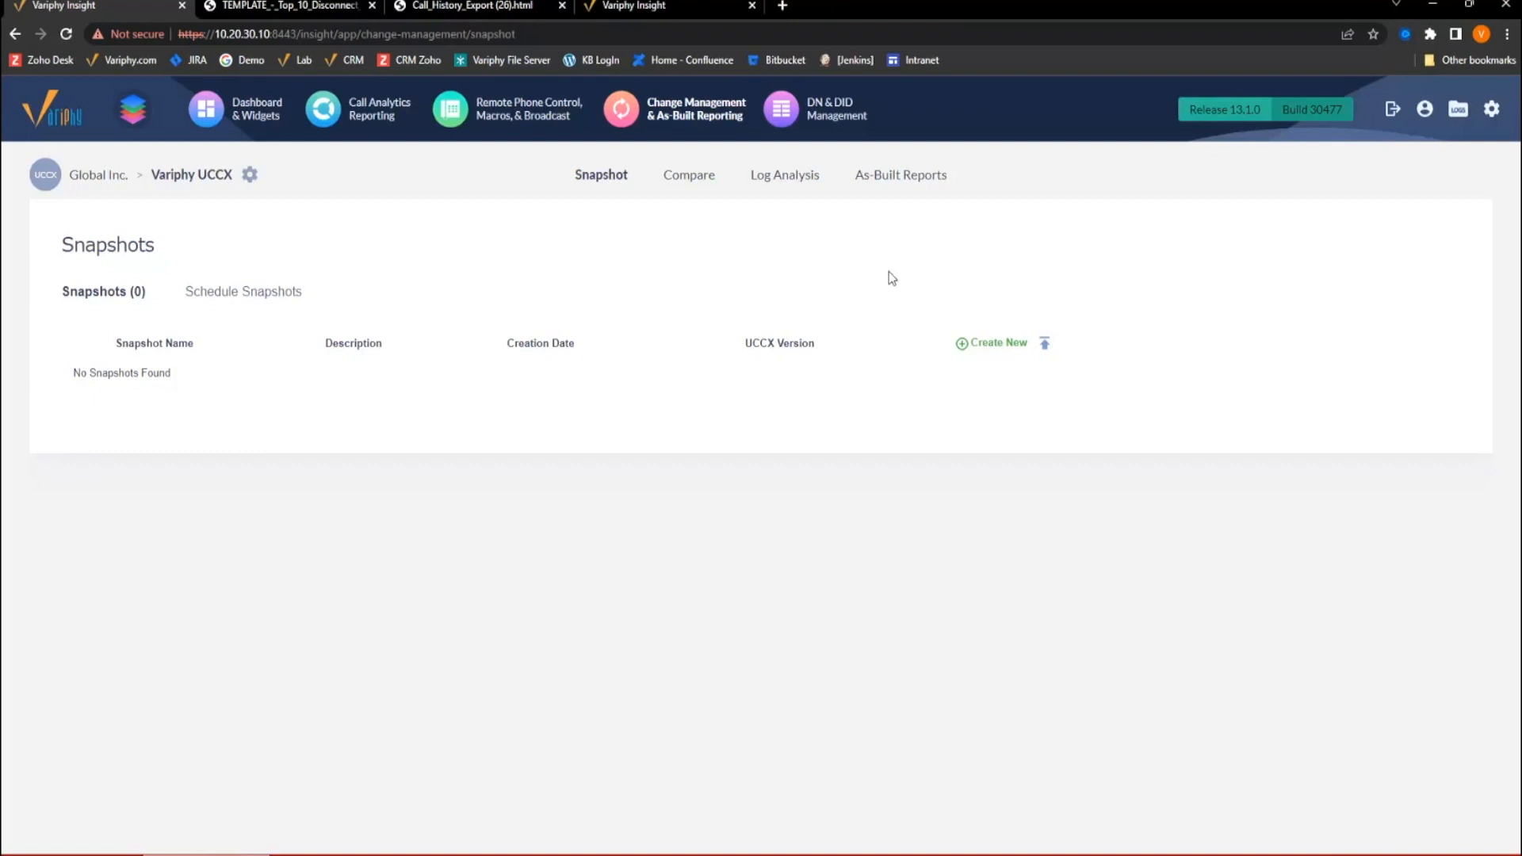
{"action": "left_click", "coordinate": [904, 185]}
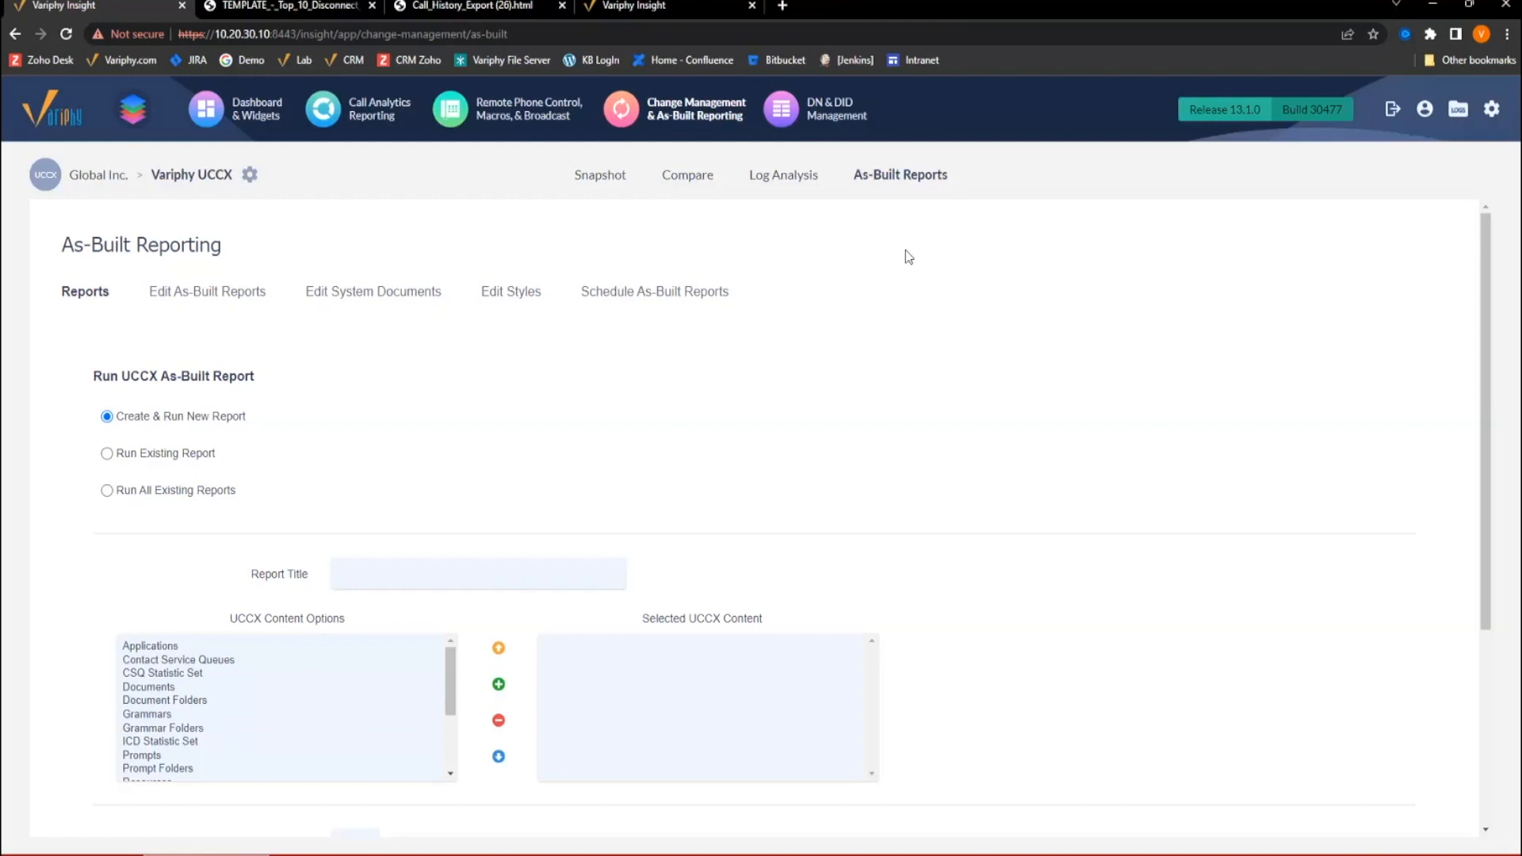
{"action": "left_click", "coordinate": [441, 574]}
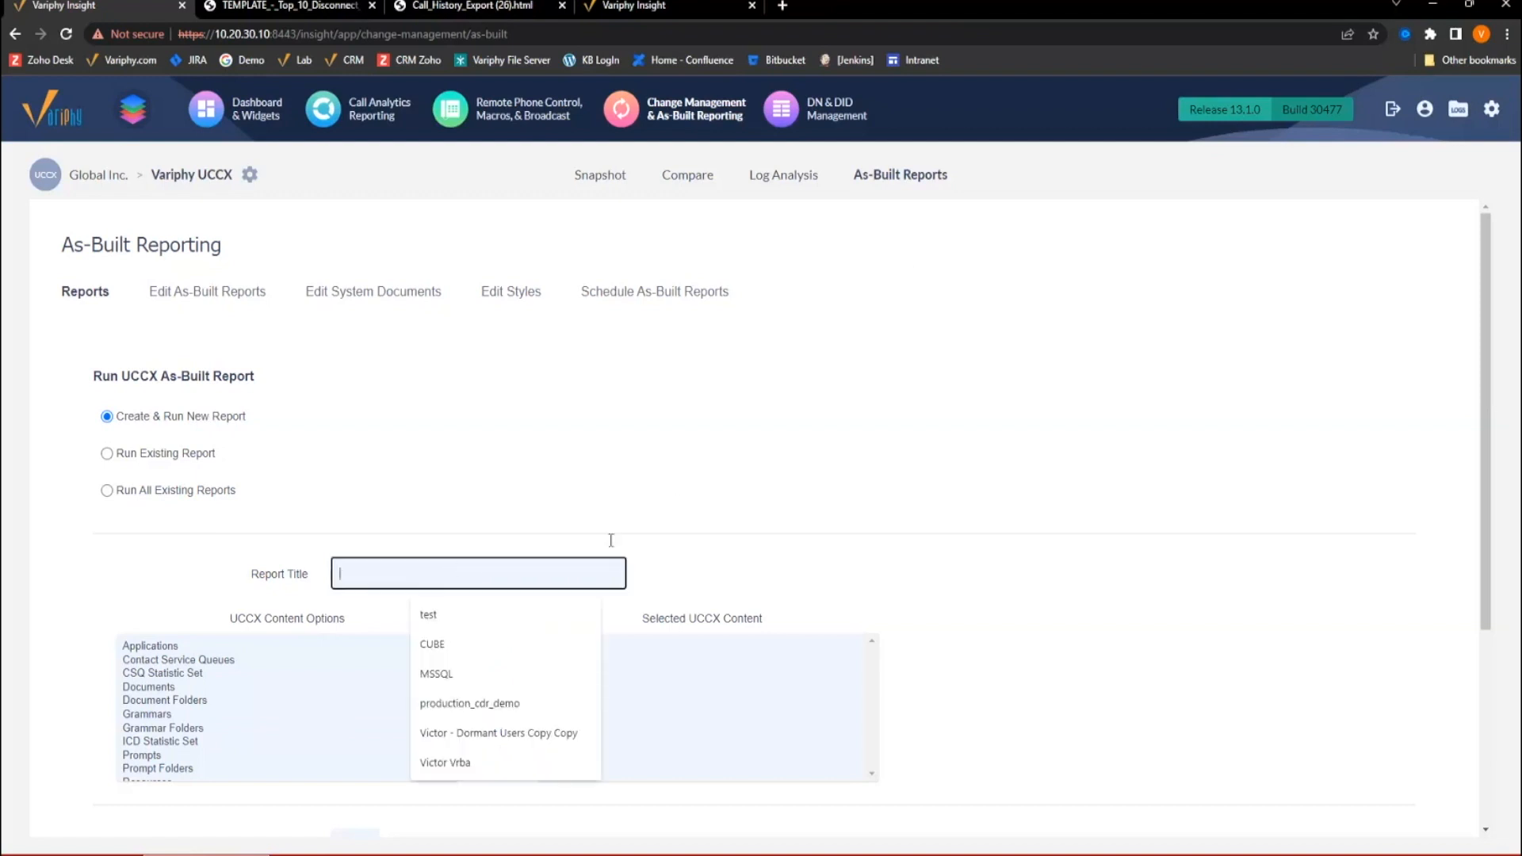
{"action": "scroll", "coordinate": [611, 540], "scroll_direction": "down", "scroll_amount": 3}
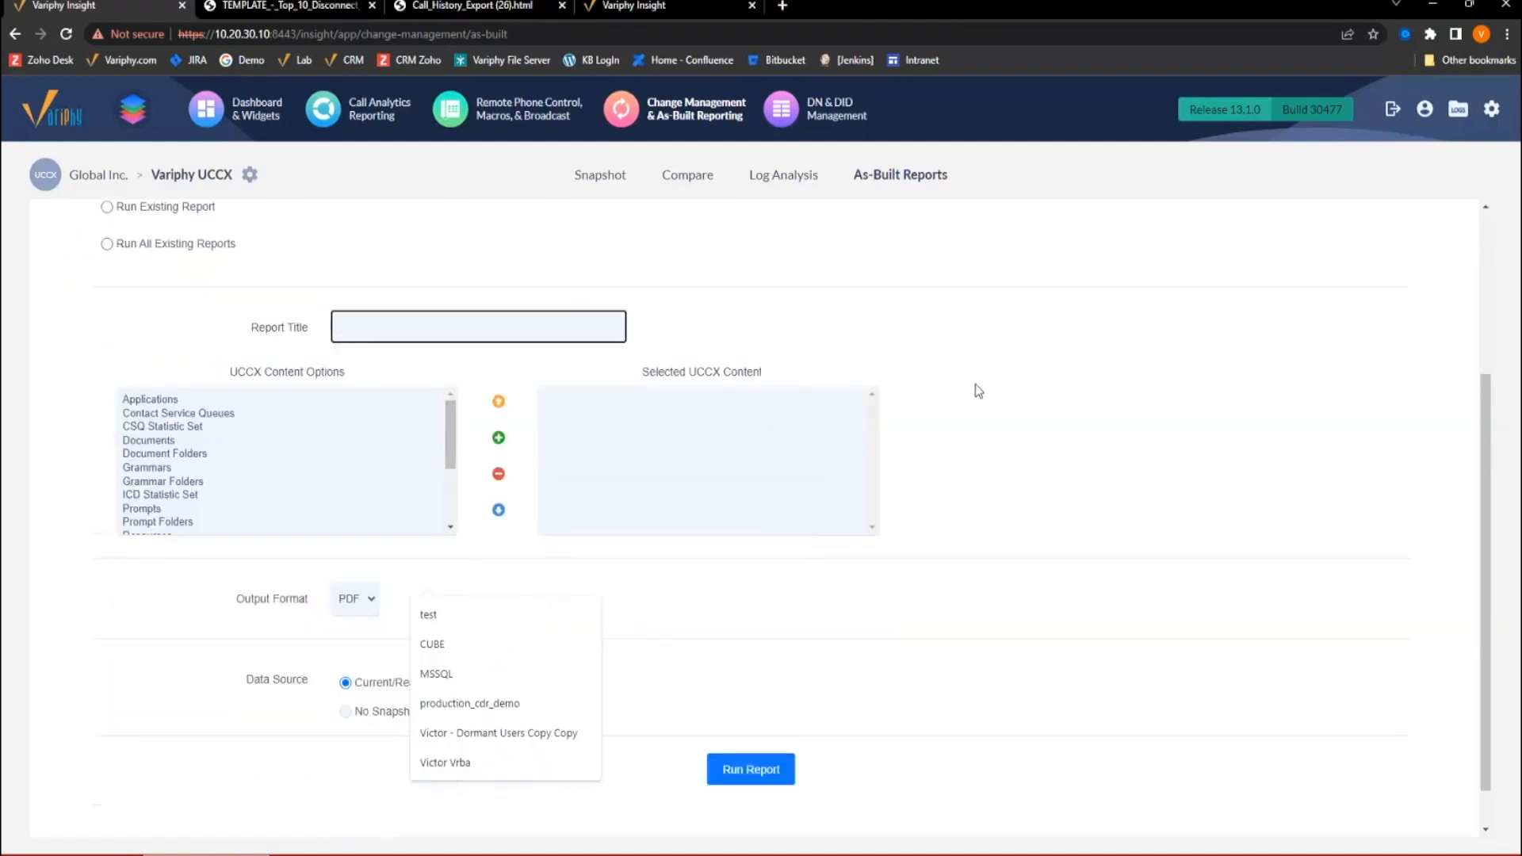
{"action": "scroll", "coordinate": [983, 397], "scroll_direction": "up", "scroll_amount": 3}
{"action": "left_click", "coordinate": [303, 508]}
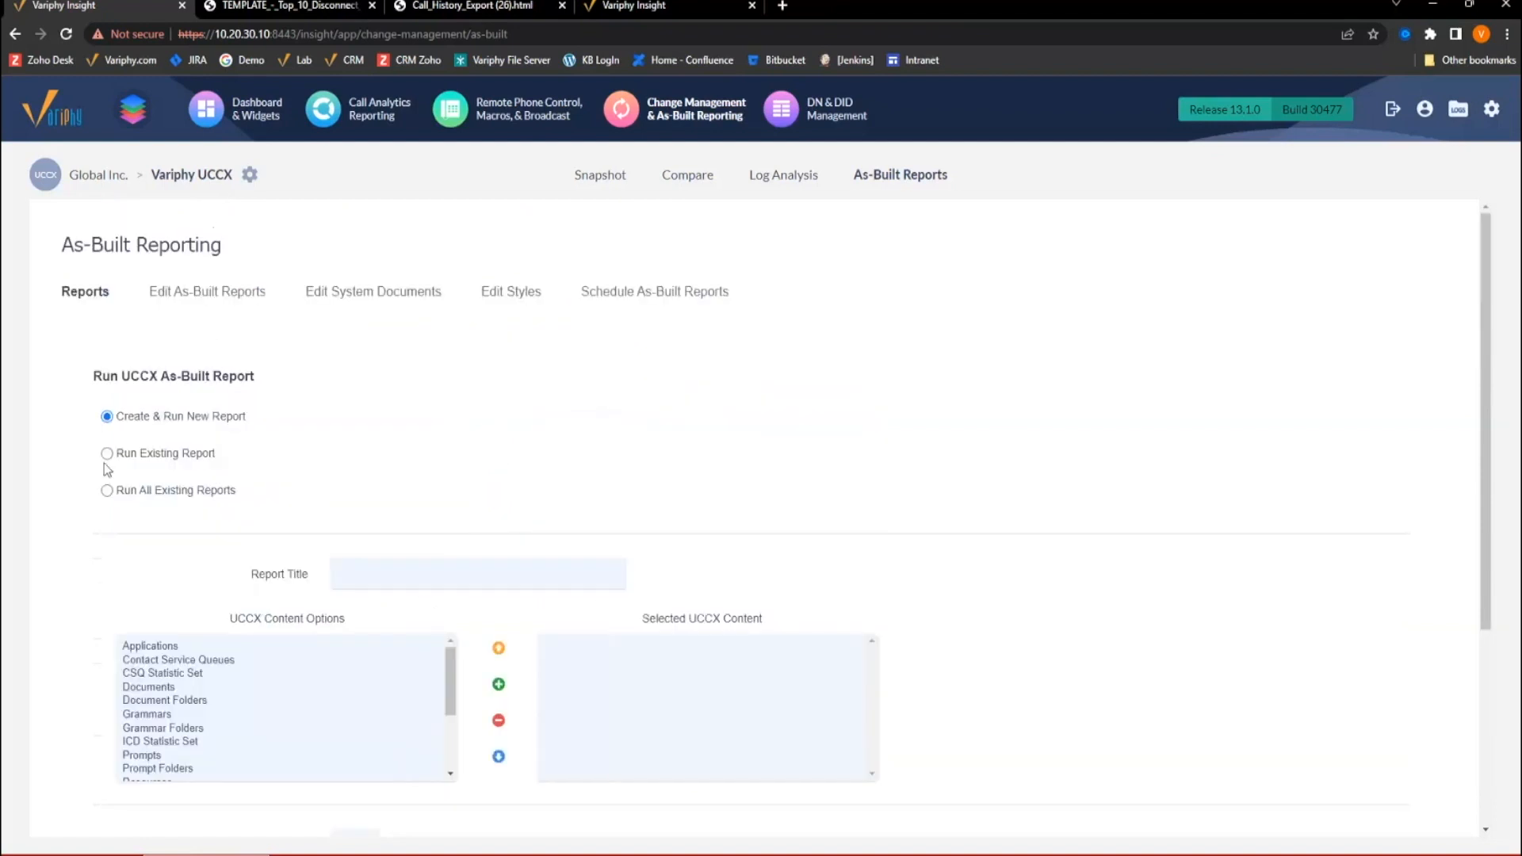
Title the new UCCX as-built report Test and look through the available UCCX content options.
{"action": "scroll", "coordinate": [425, 419], "scroll_direction": "down", "scroll_amount": 2}
{"action": "left_click", "coordinate": [432, 408]}
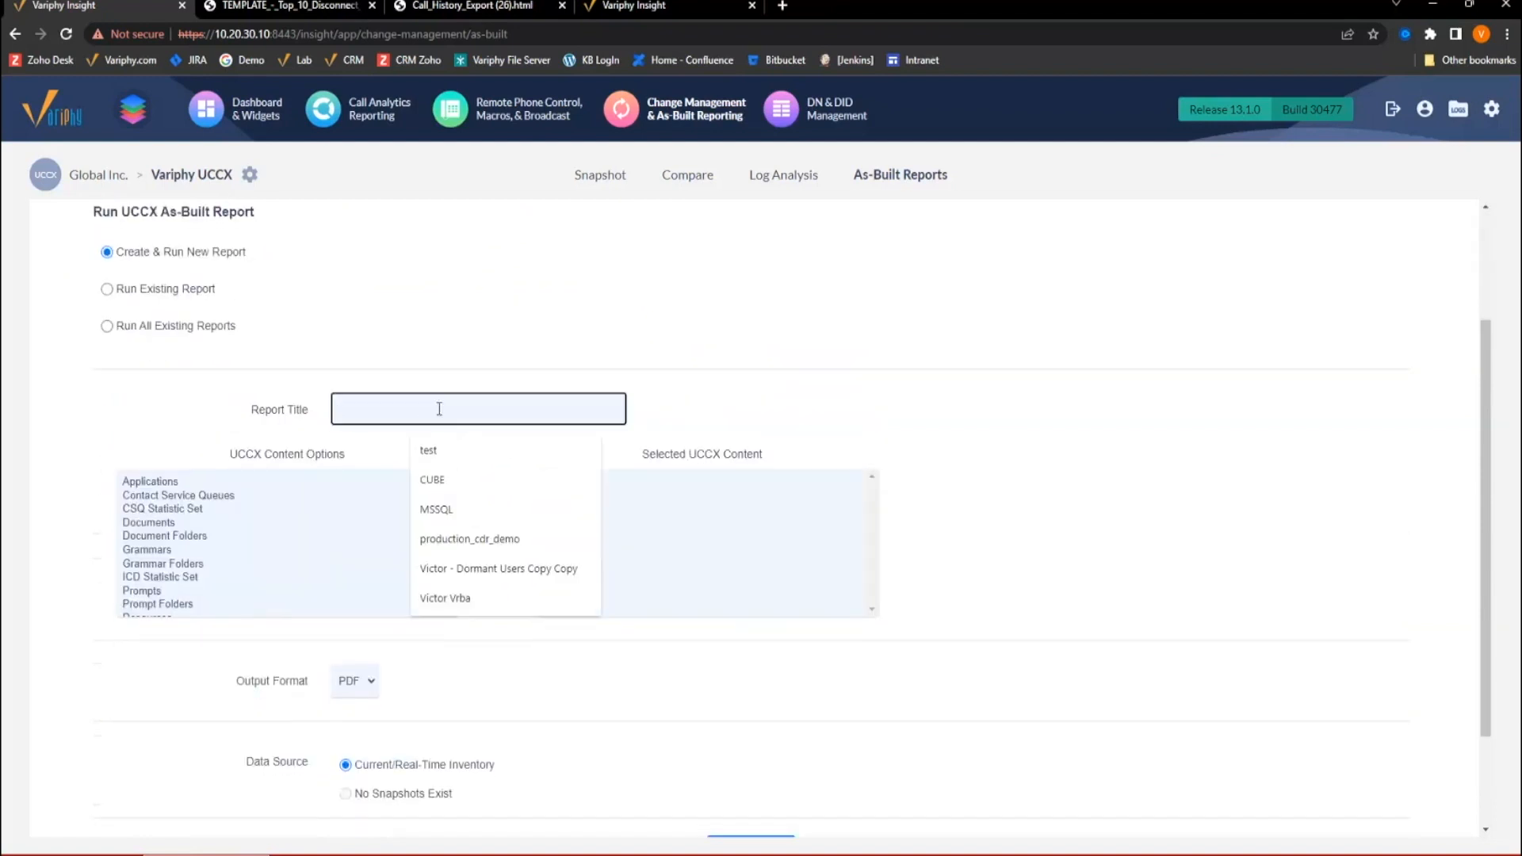
{"action": "type", "text": "Test"}
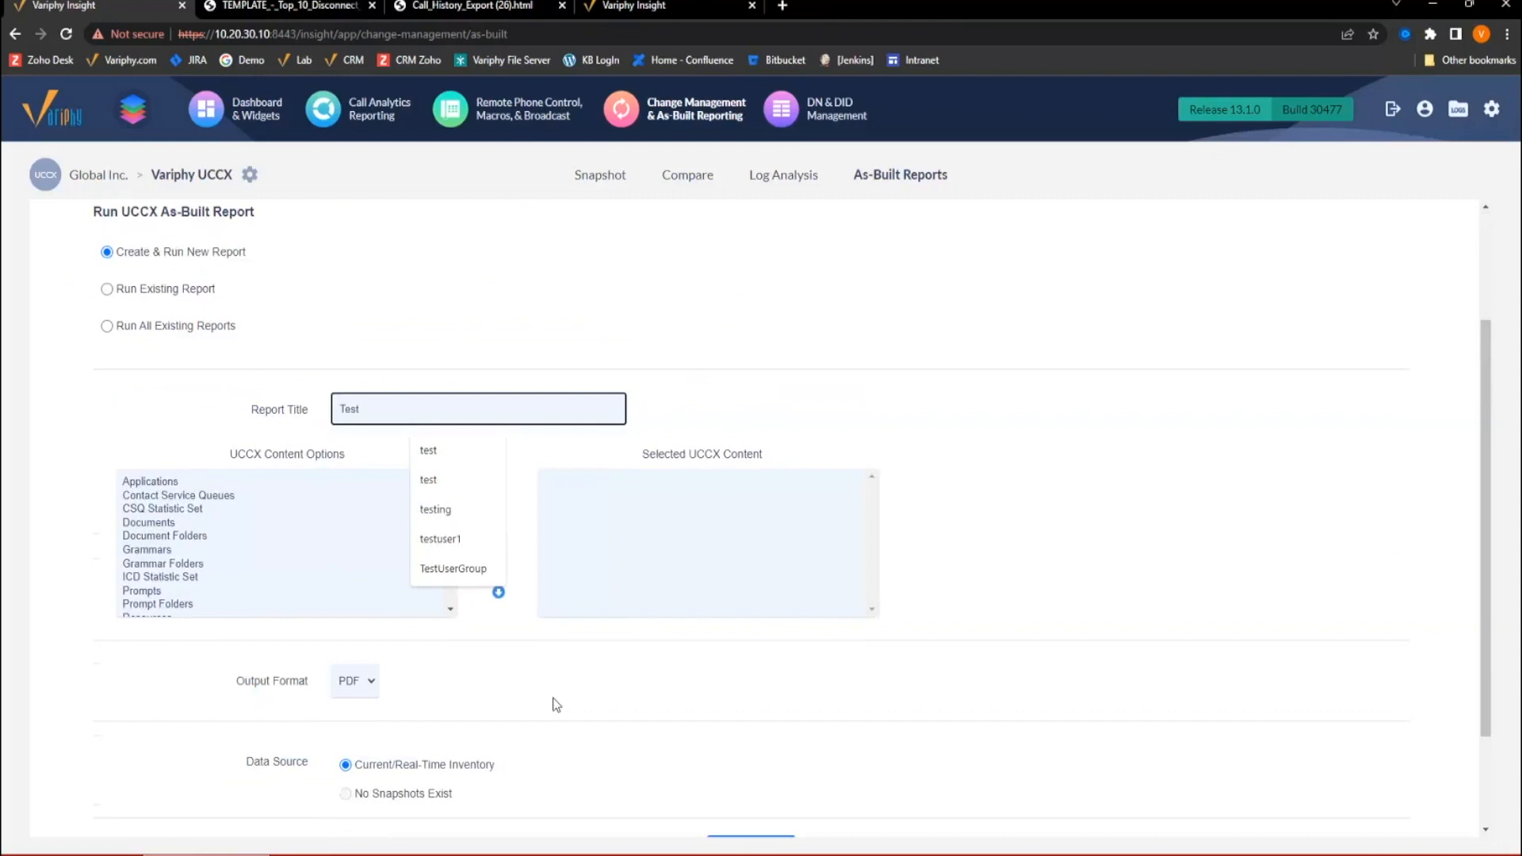
{"action": "left_click", "coordinate": [151, 523]}
{"action": "scroll", "coordinate": [359, 547], "scroll_direction": "down", "scroll_amount": 2}
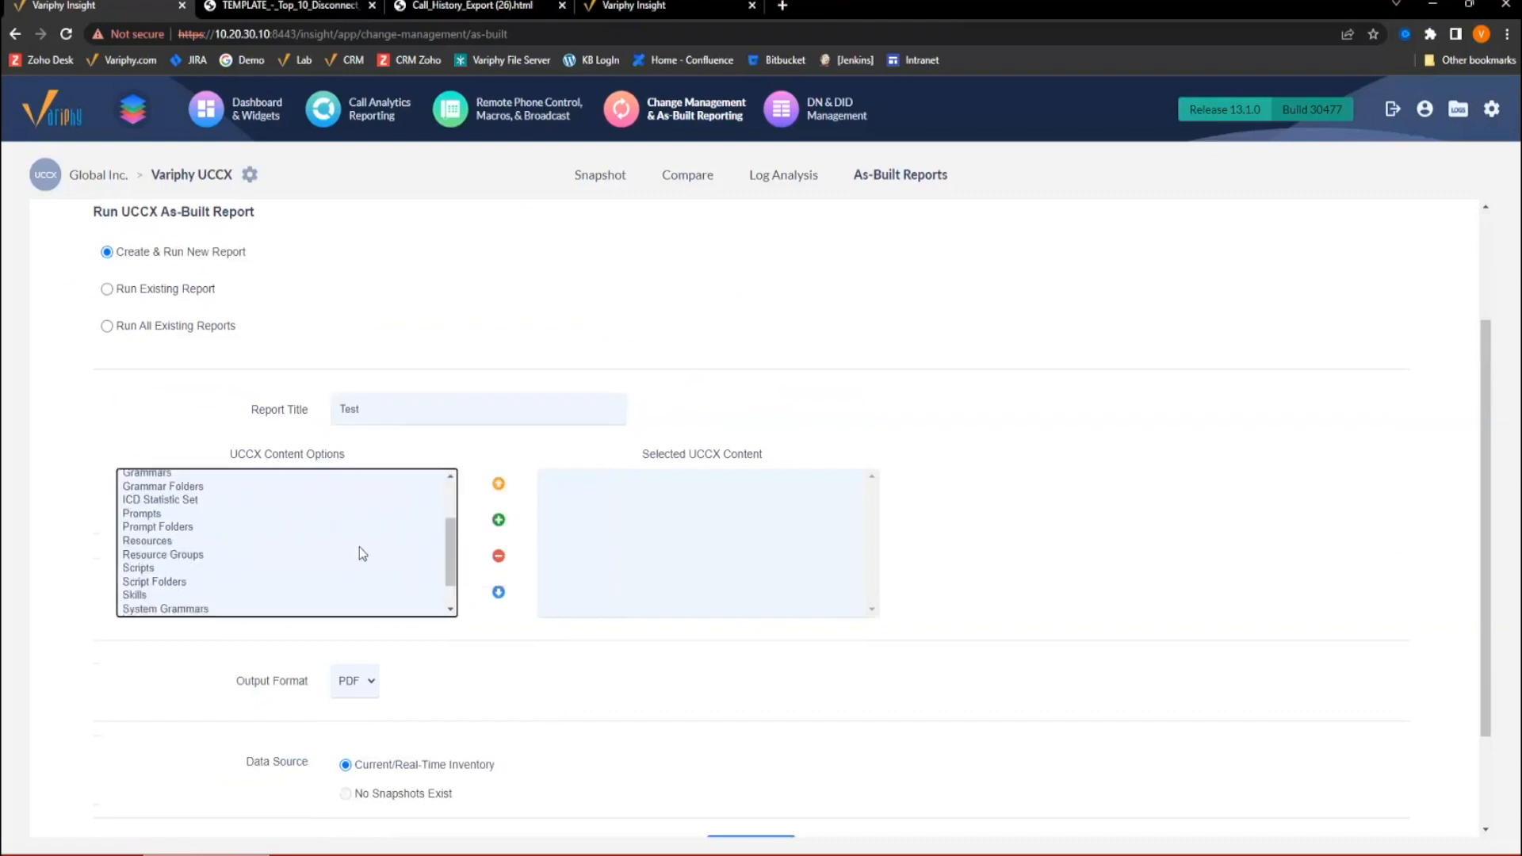
{"action": "scroll", "coordinate": [359, 547], "scroll_direction": "up", "scroll_amount": 2}
{"action": "scroll", "coordinate": [693, 458], "scroll_direction": "up", "scroll_amount": 3}
Switch the active cluster to Mexico City - 11.X Cluster (CUCM).
{"action": "left_click", "coordinate": [251, 175]}
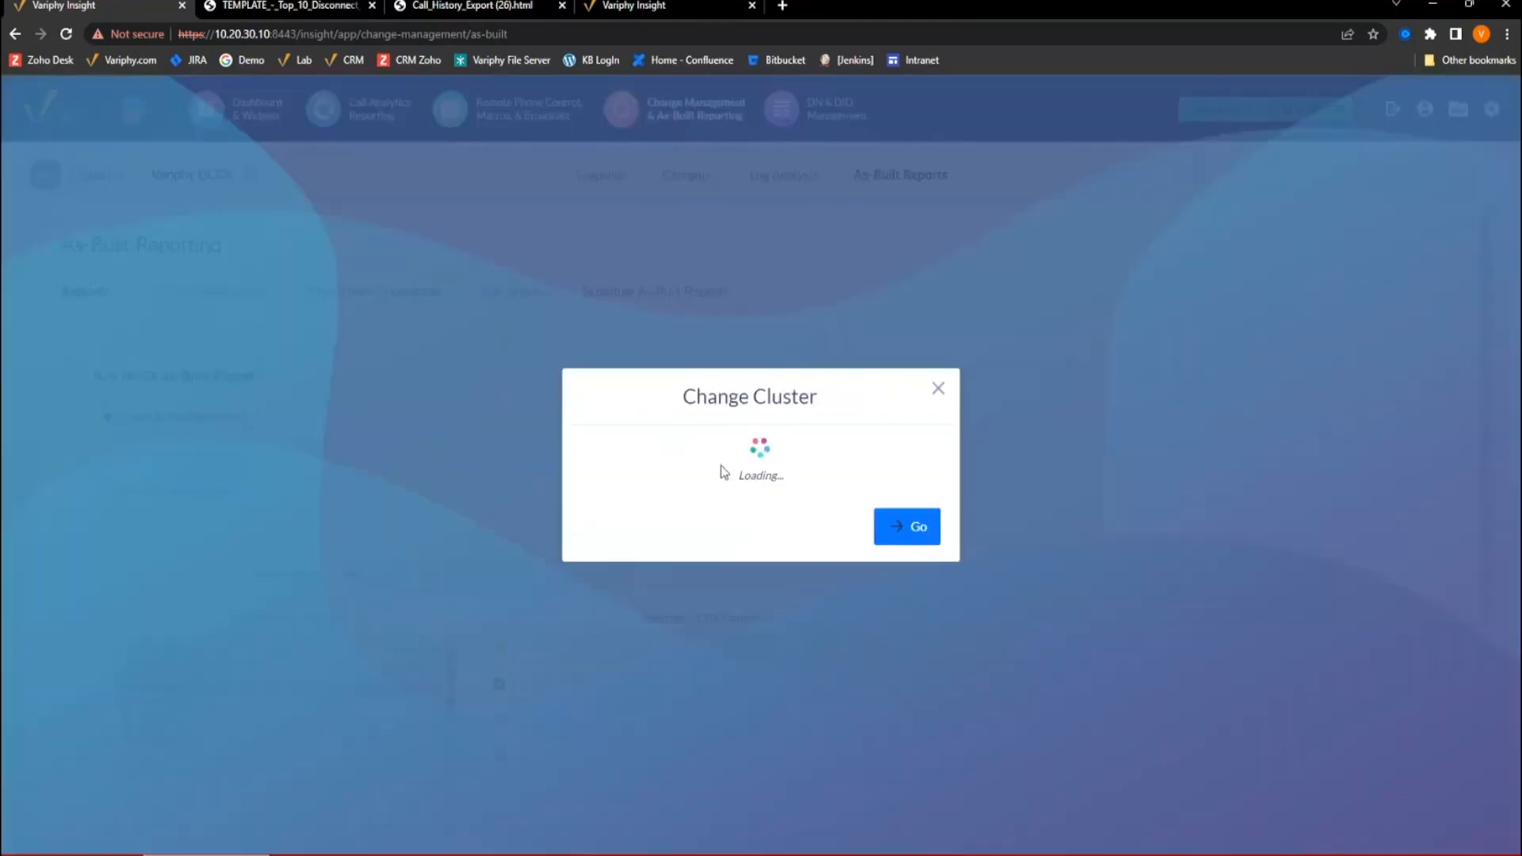
{"action": "left_click", "coordinate": [730, 468]}
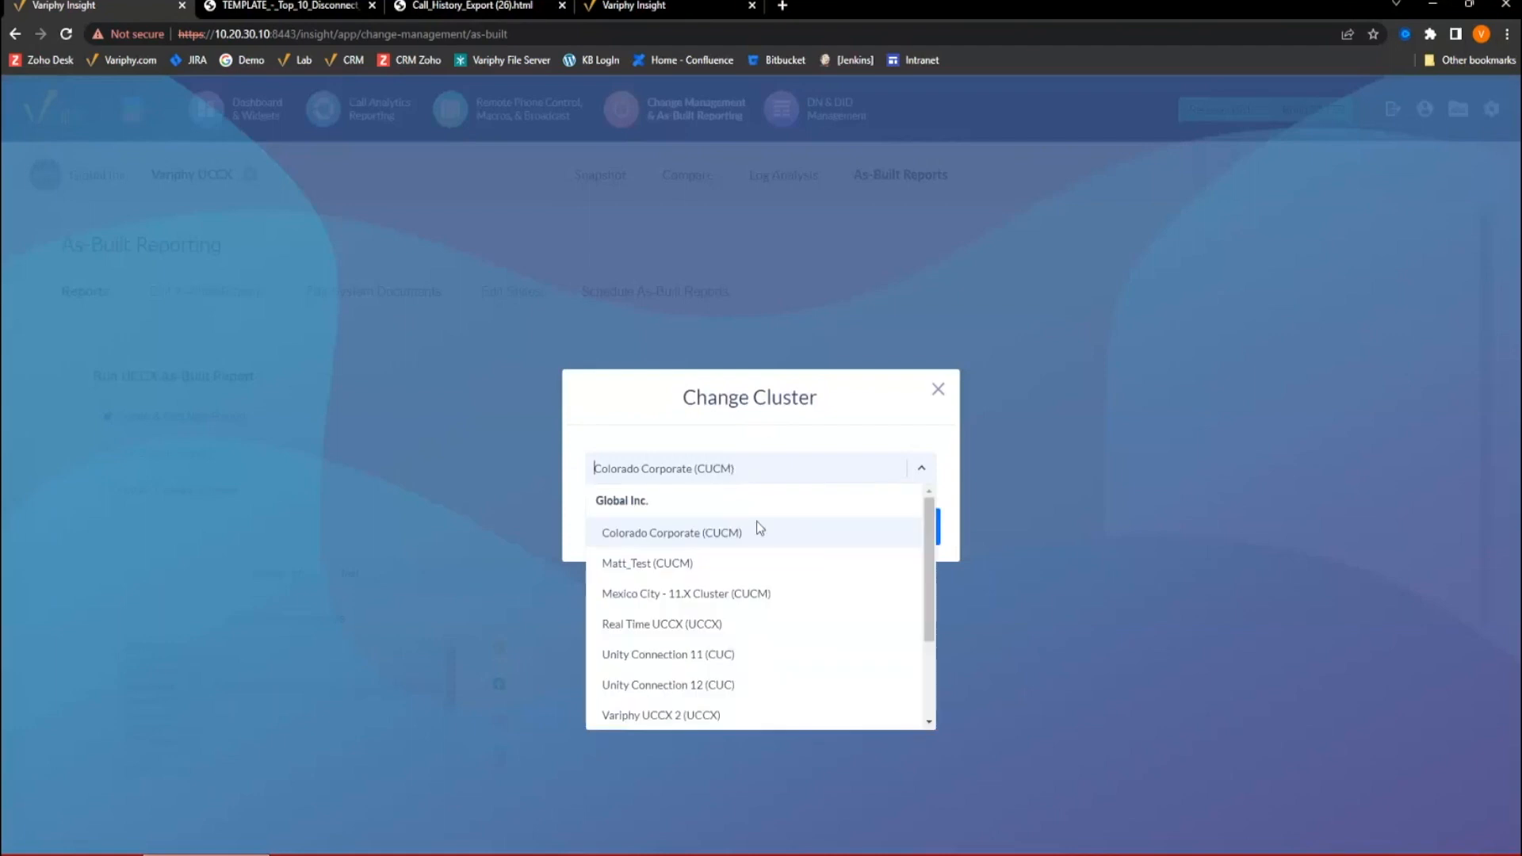
{"action": "left_click", "coordinate": [679, 593]}
{"action": "left_click", "coordinate": [913, 533]}
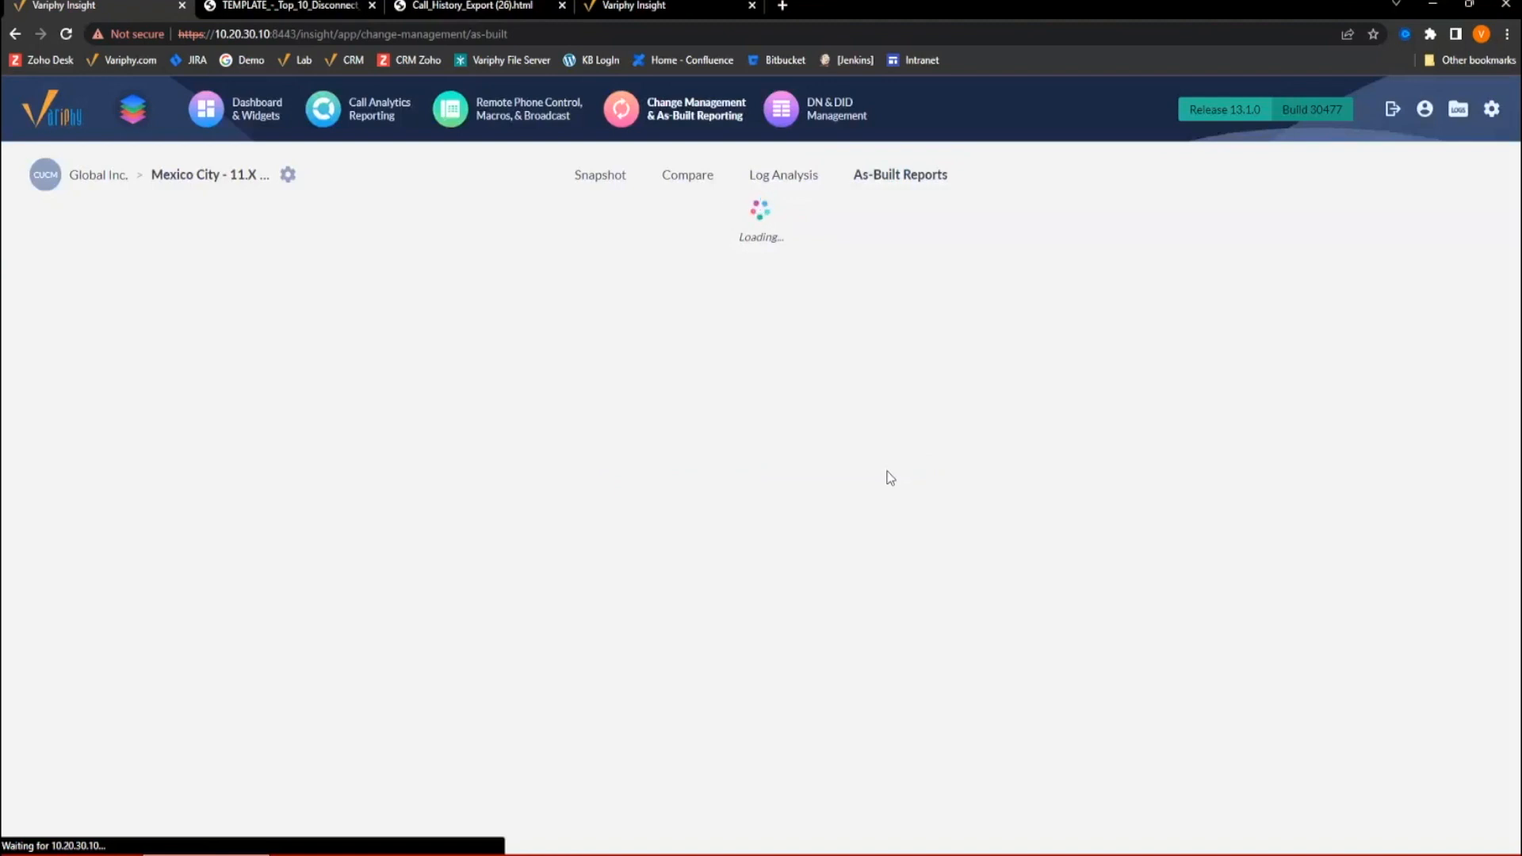
Filter the CUCM content options by "ip Phone" and add IP Phone Serial Numbers, Firmware, and CDP to the report.
{"action": "scroll", "coordinate": [519, 547], "scroll_direction": "down", "scroll_amount": 2}
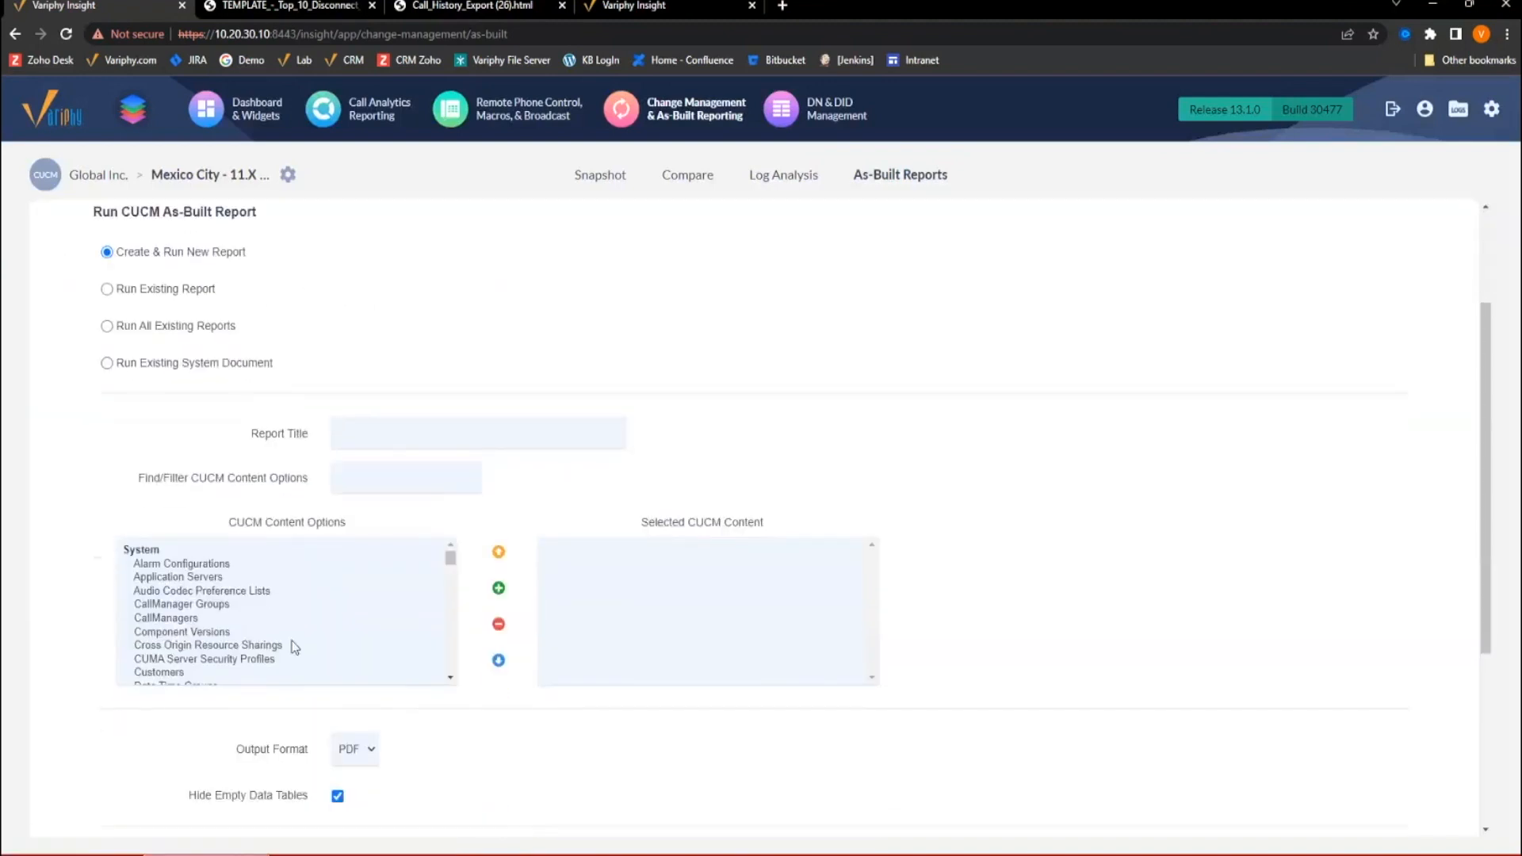
{"action": "left_click", "coordinate": [412, 479]}
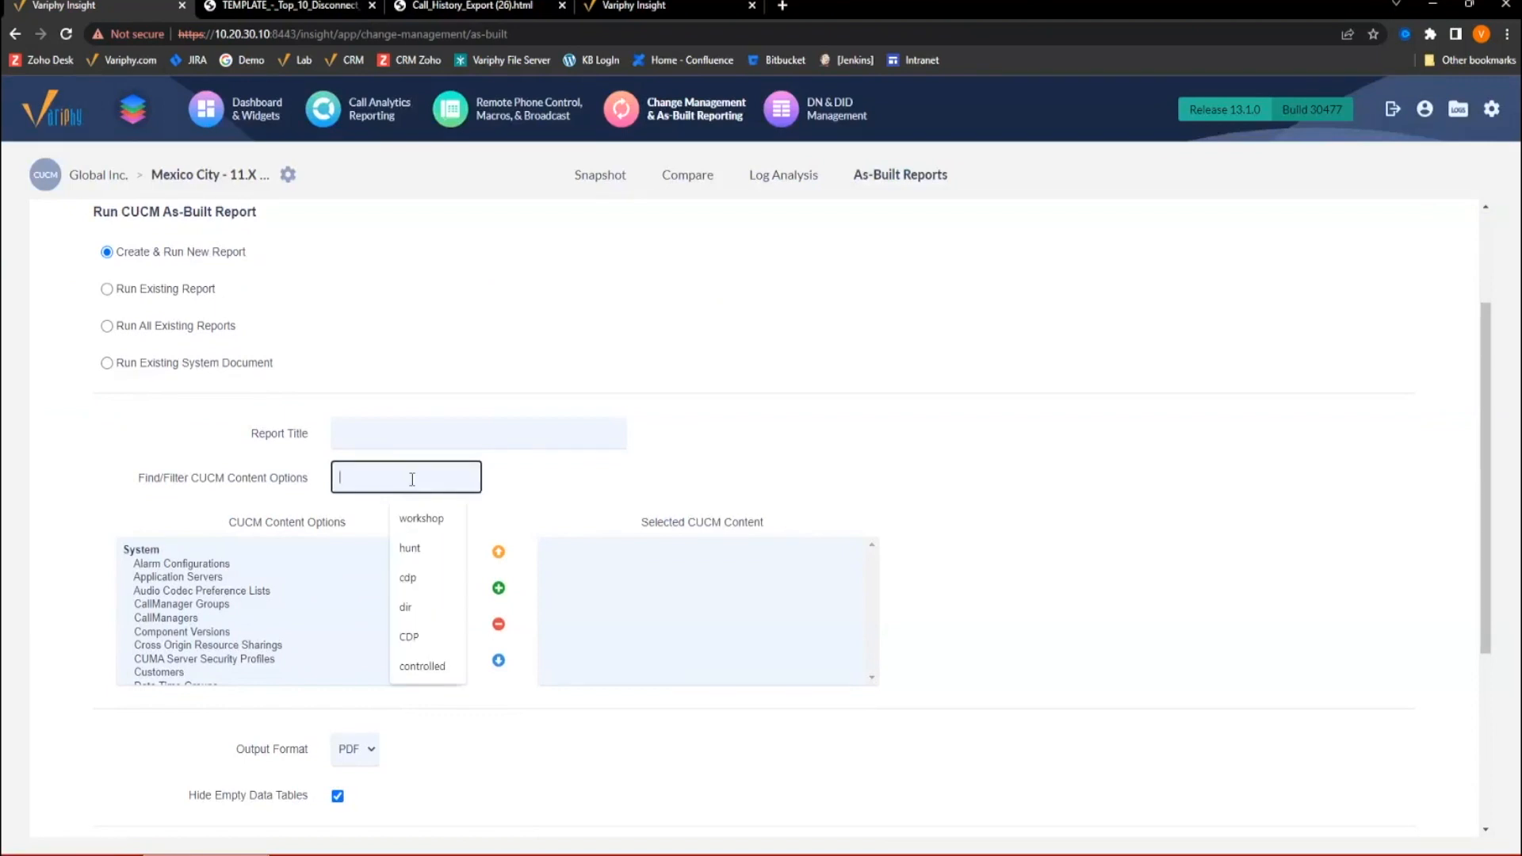
{"action": "type", "text": "ip Phone"}
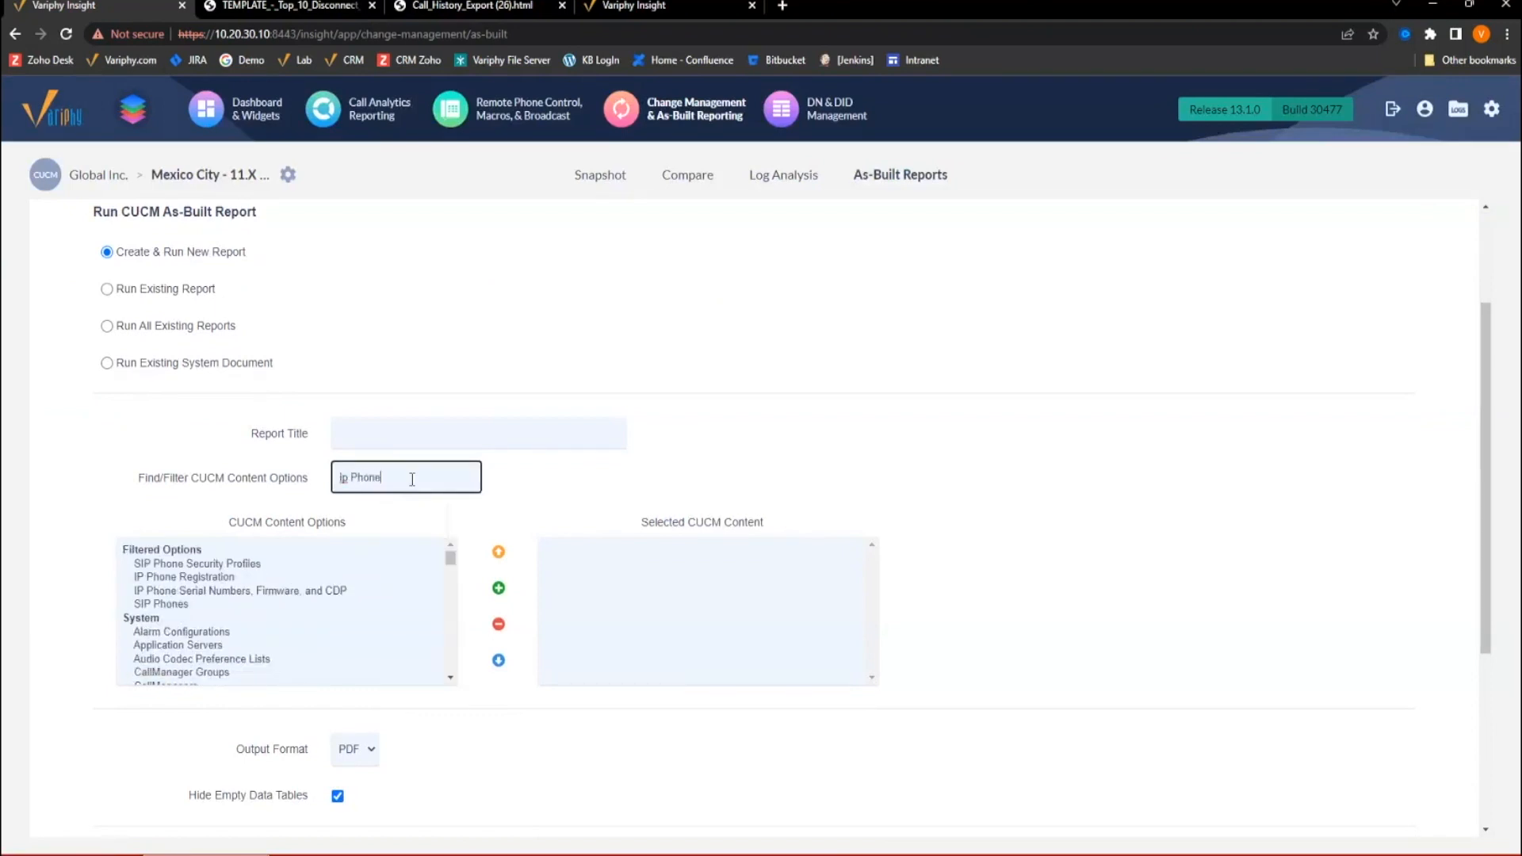
{"action": "left_click", "coordinate": [240, 596]}
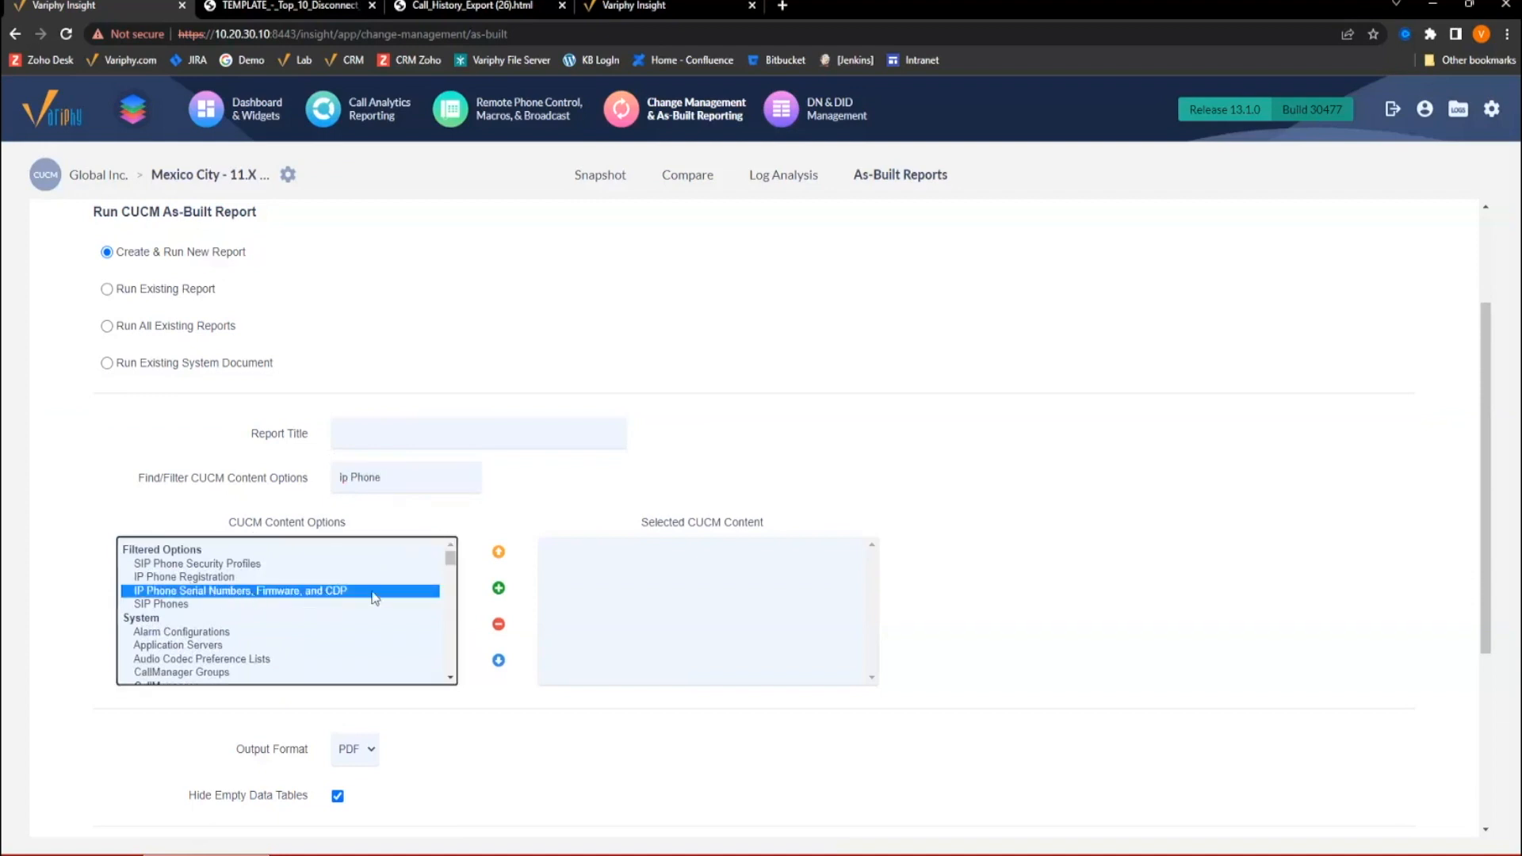
{"action": "left_click", "coordinate": [497, 588]}
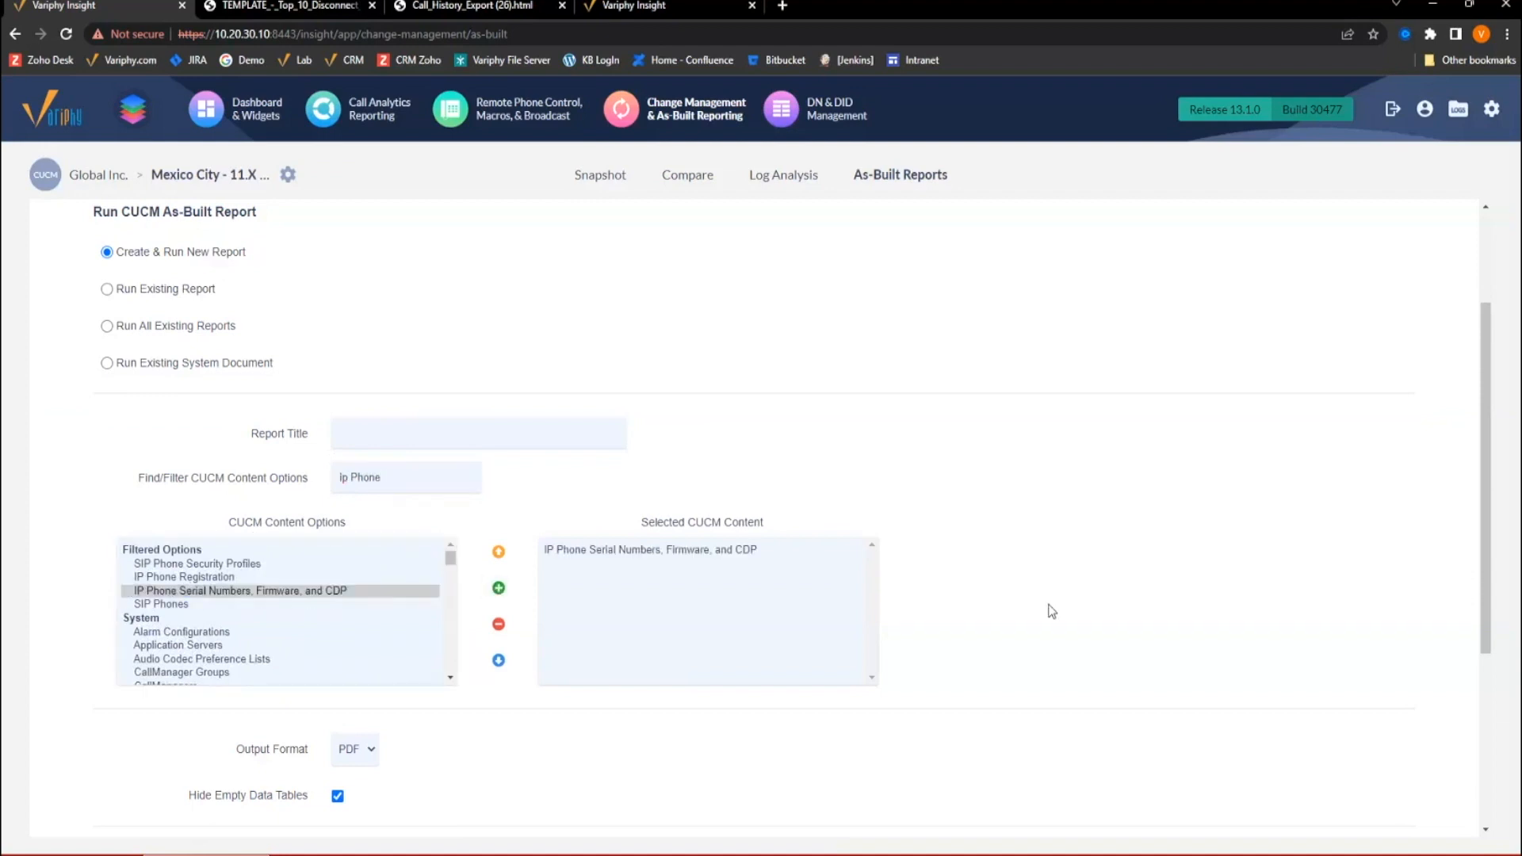
Title the new CUCM as-built report test and set its output format to CSV.
{"action": "left_click", "coordinate": [428, 428]}
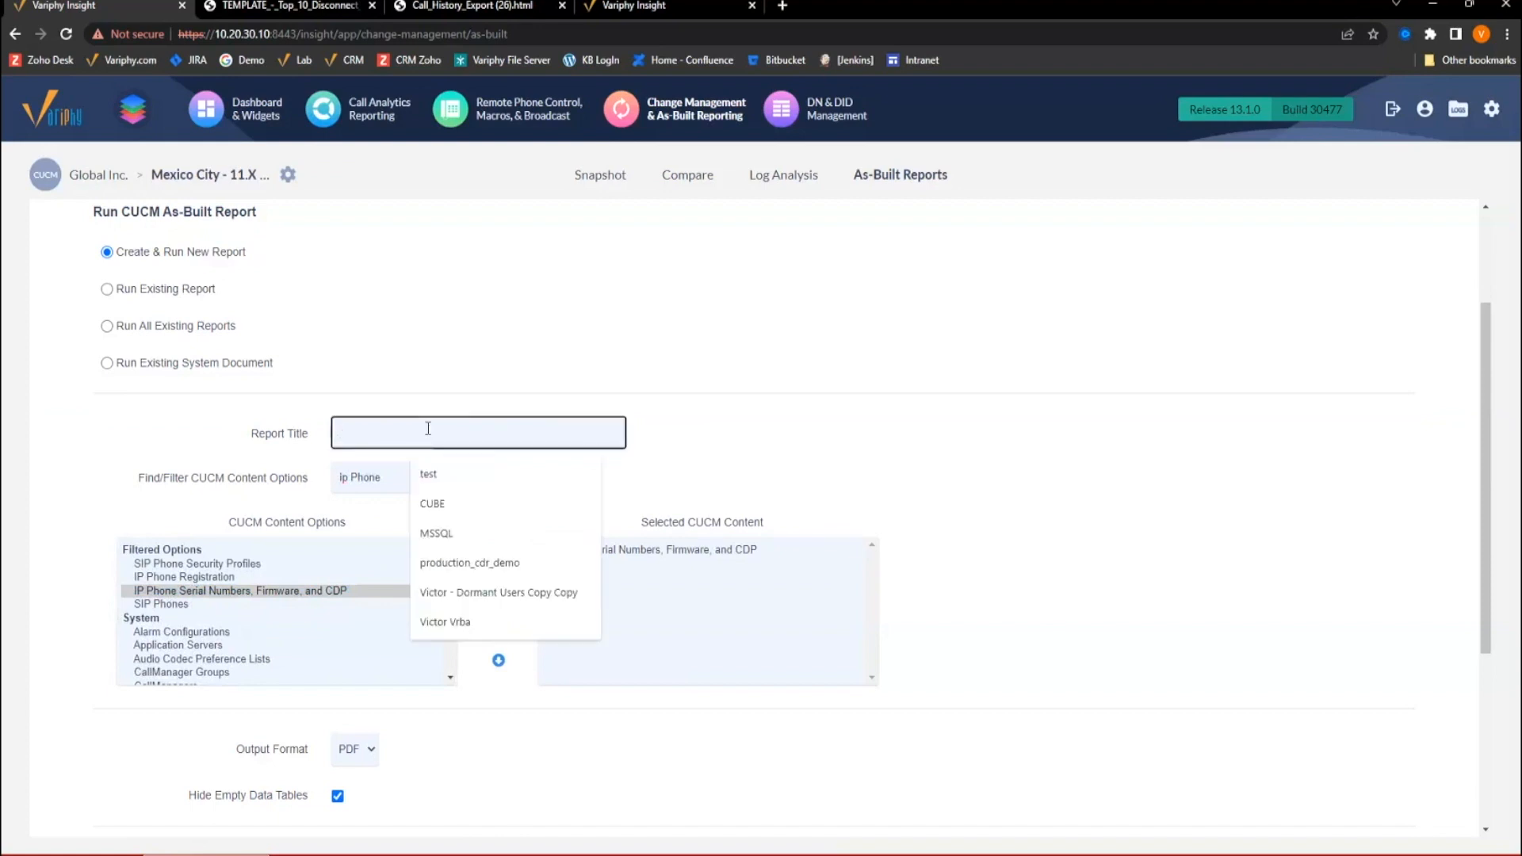
{"action": "type", "text": "test"}
{"action": "left_click", "coordinate": [1093, 439]}
{"action": "scroll", "coordinate": [1094, 438], "scroll_direction": "down", "scroll_amount": 3}
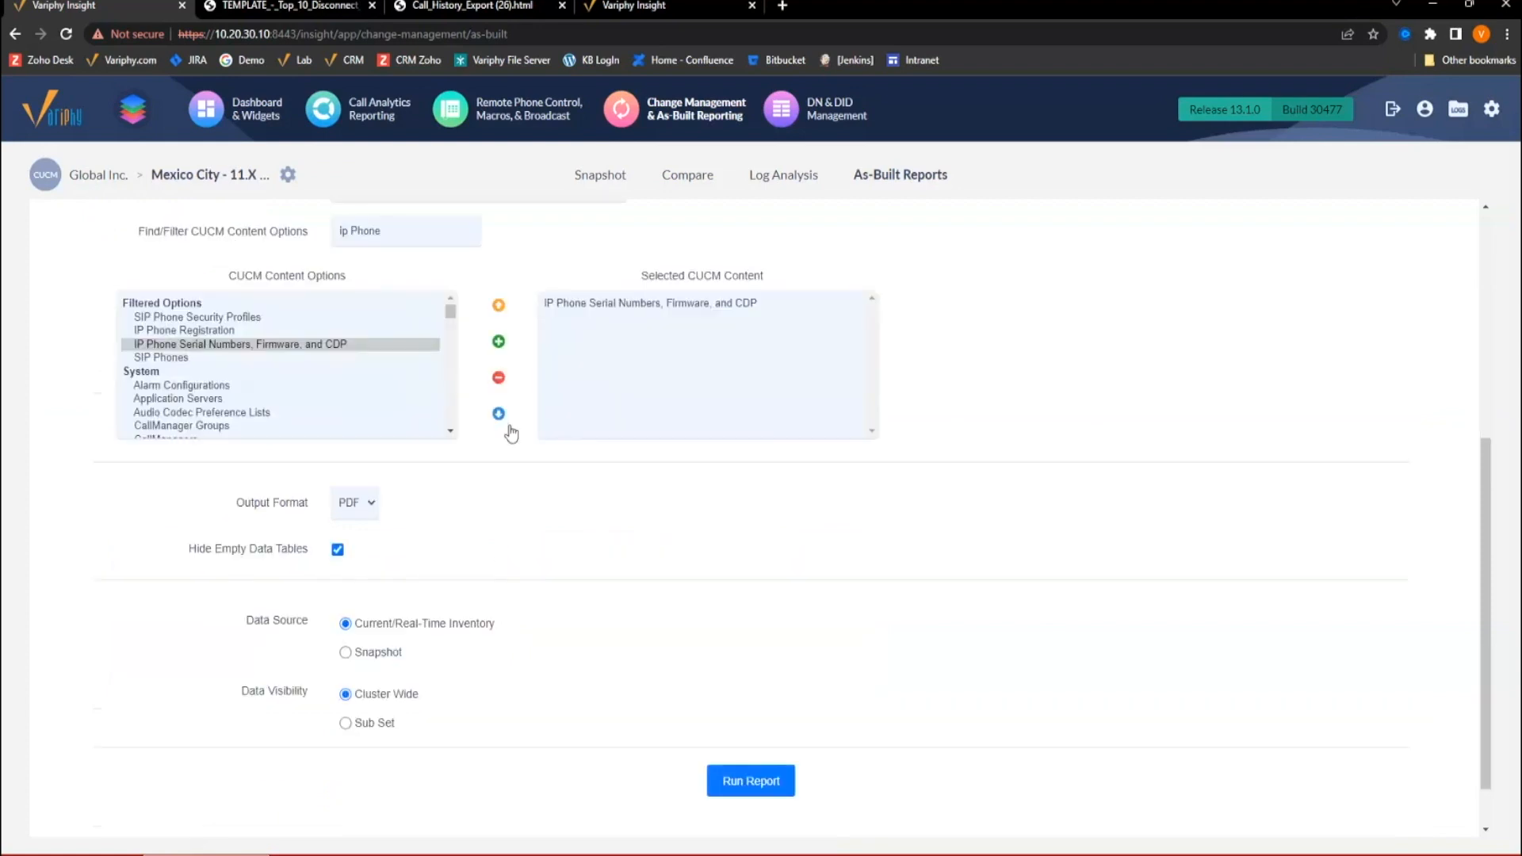
{"action": "left_click", "coordinate": [376, 510]}
{"action": "left_click", "coordinate": [355, 538]}
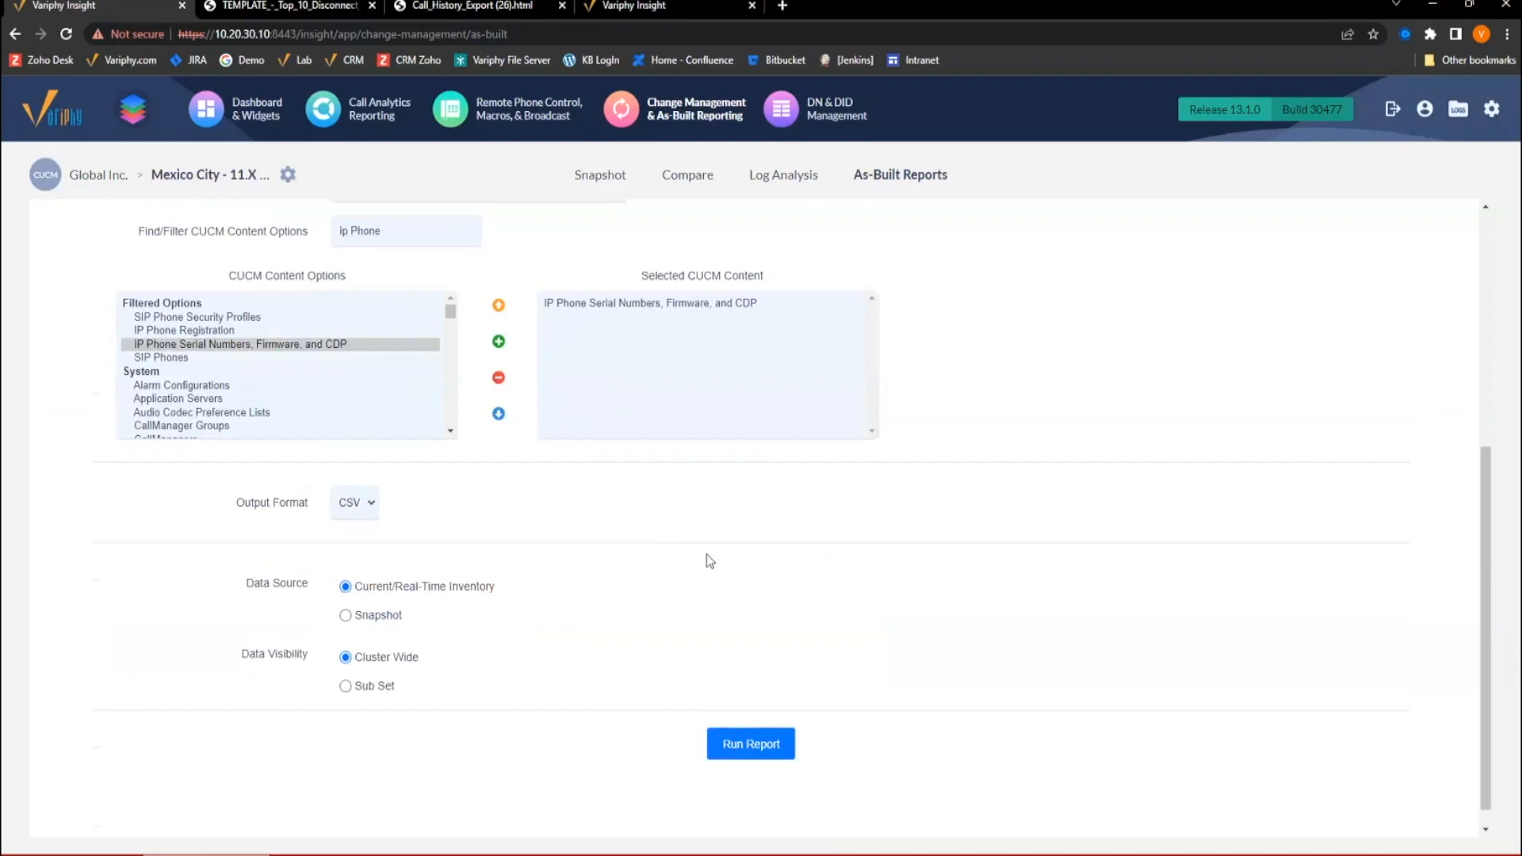
Review the Current/Real-Time Inventory and Snapshot data source options for the report.
{"action": "left_click_drag", "start_coordinate": [358, 588], "coordinate": [528, 589]}
{"action": "left_click", "coordinate": [380, 619]}
{"action": "double_click", "coordinate": [381, 622]}
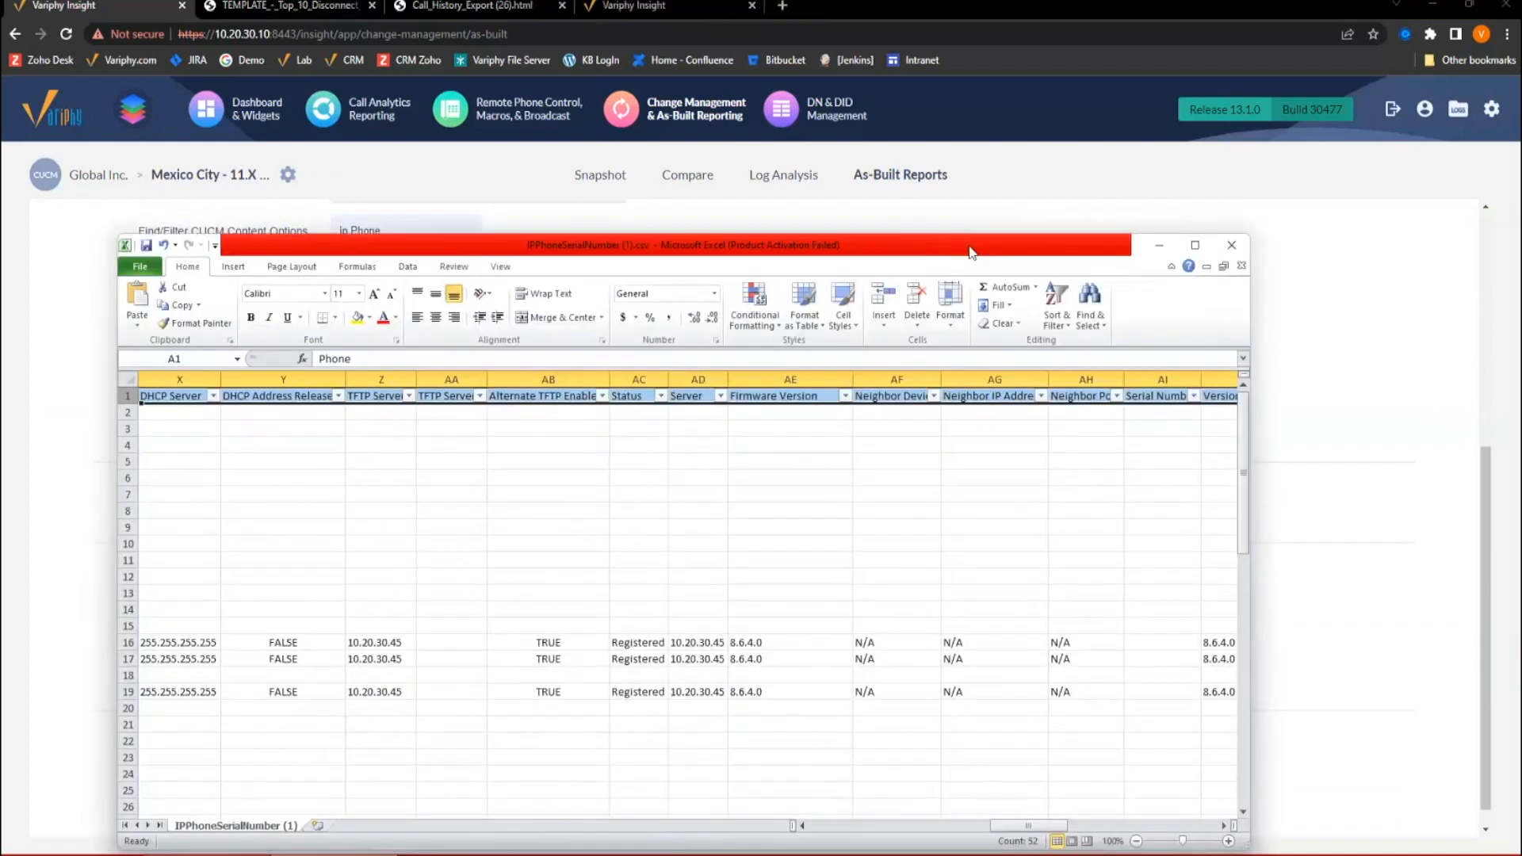
Maximize the exported IPPhoneSerialNumber spreadsheet in Excel and examine its phone, network, firmware and serial number columns.
{"action": "double_click", "coordinate": [970, 246]}
{"action": "left_click", "coordinate": [966, 496]}
{"action": "left_click_drag", "start_coordinate": [1237, 830], "coordinate": [987, 829]}
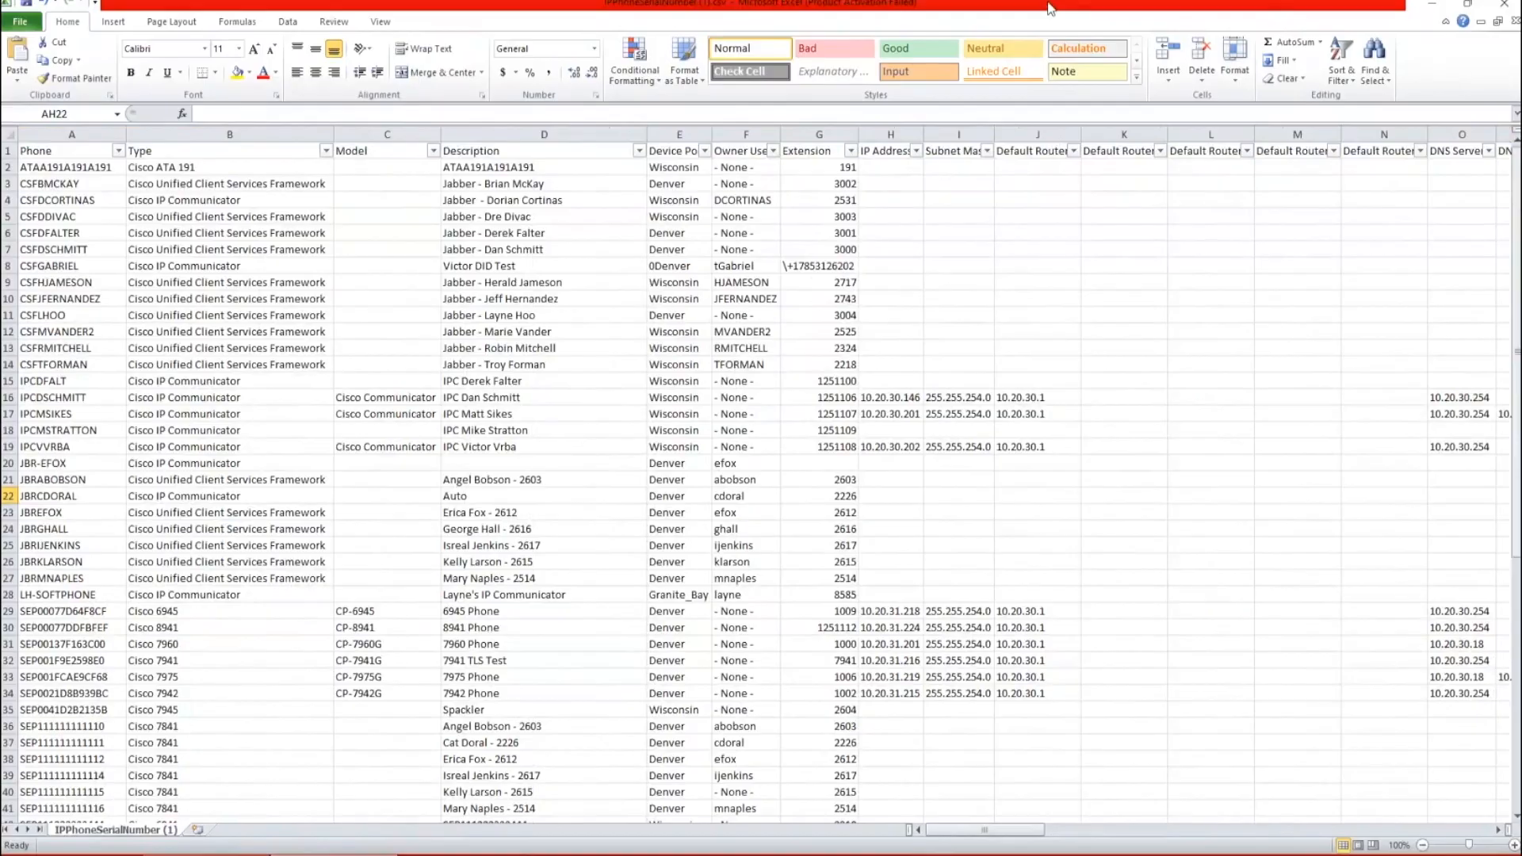
{"action": "double_click", "coordinate": [1050, 8]}
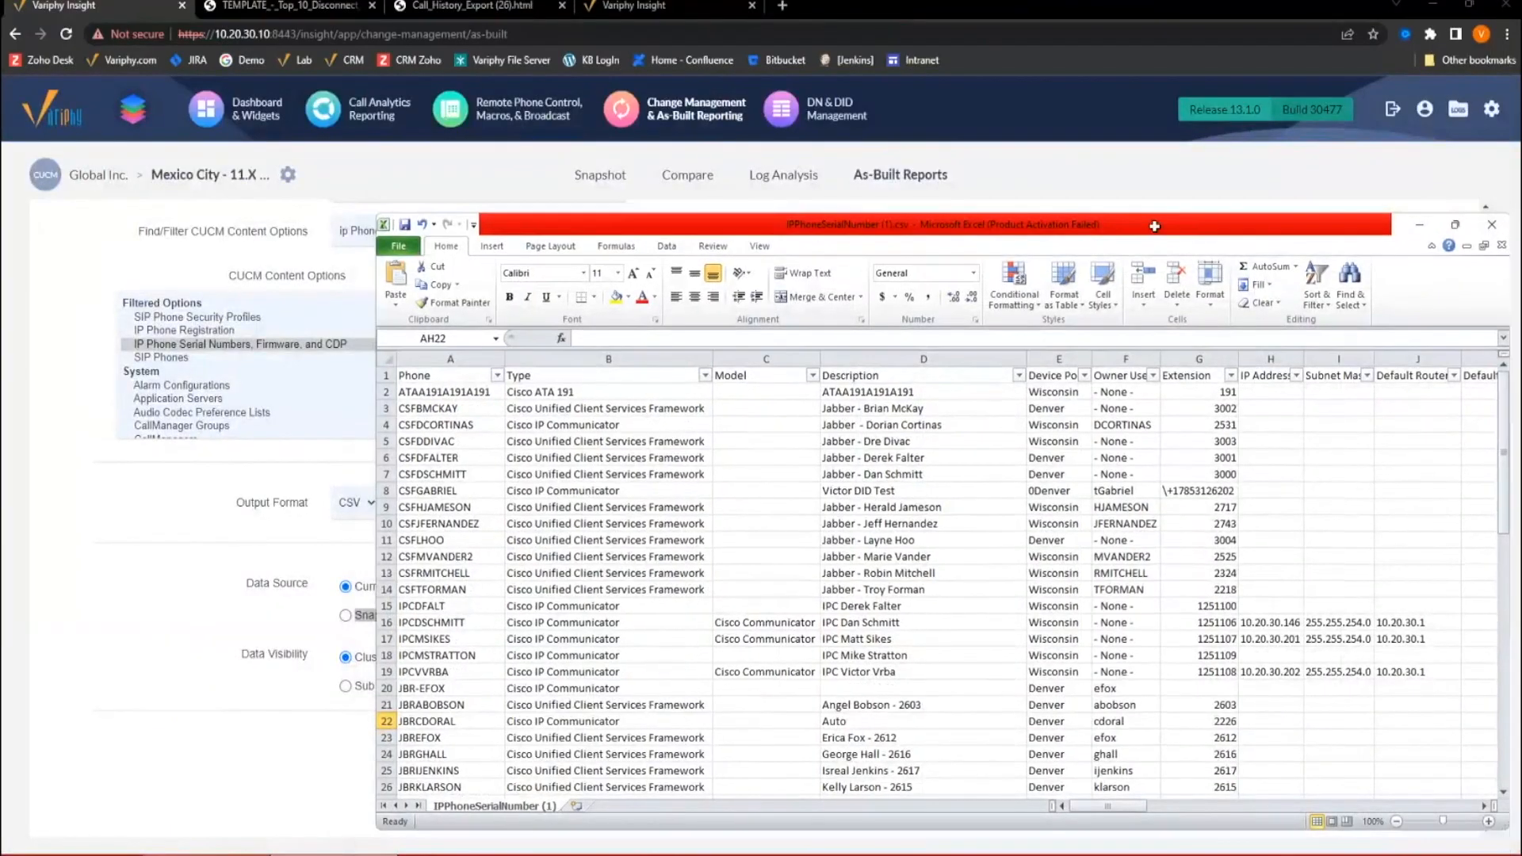
{"action": "double_click", "coordinate": [1154, 226]}
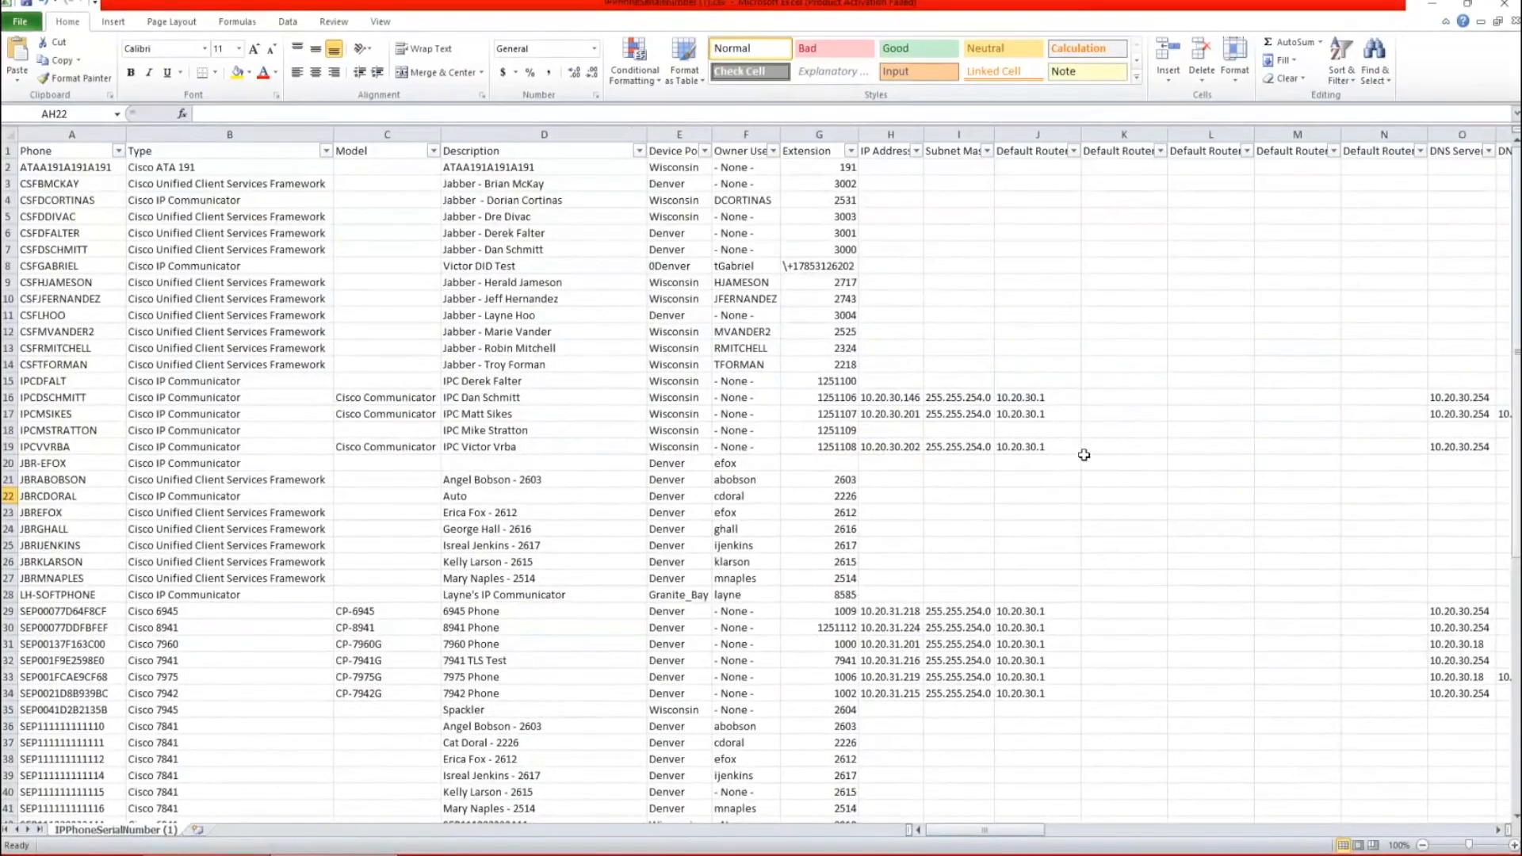
{"action": "left_click", "coordinate": [1083, 460]}
{"action": "left_click_drag", "start_coordinate": [992, 830], "coordinate": [1230, 829]}
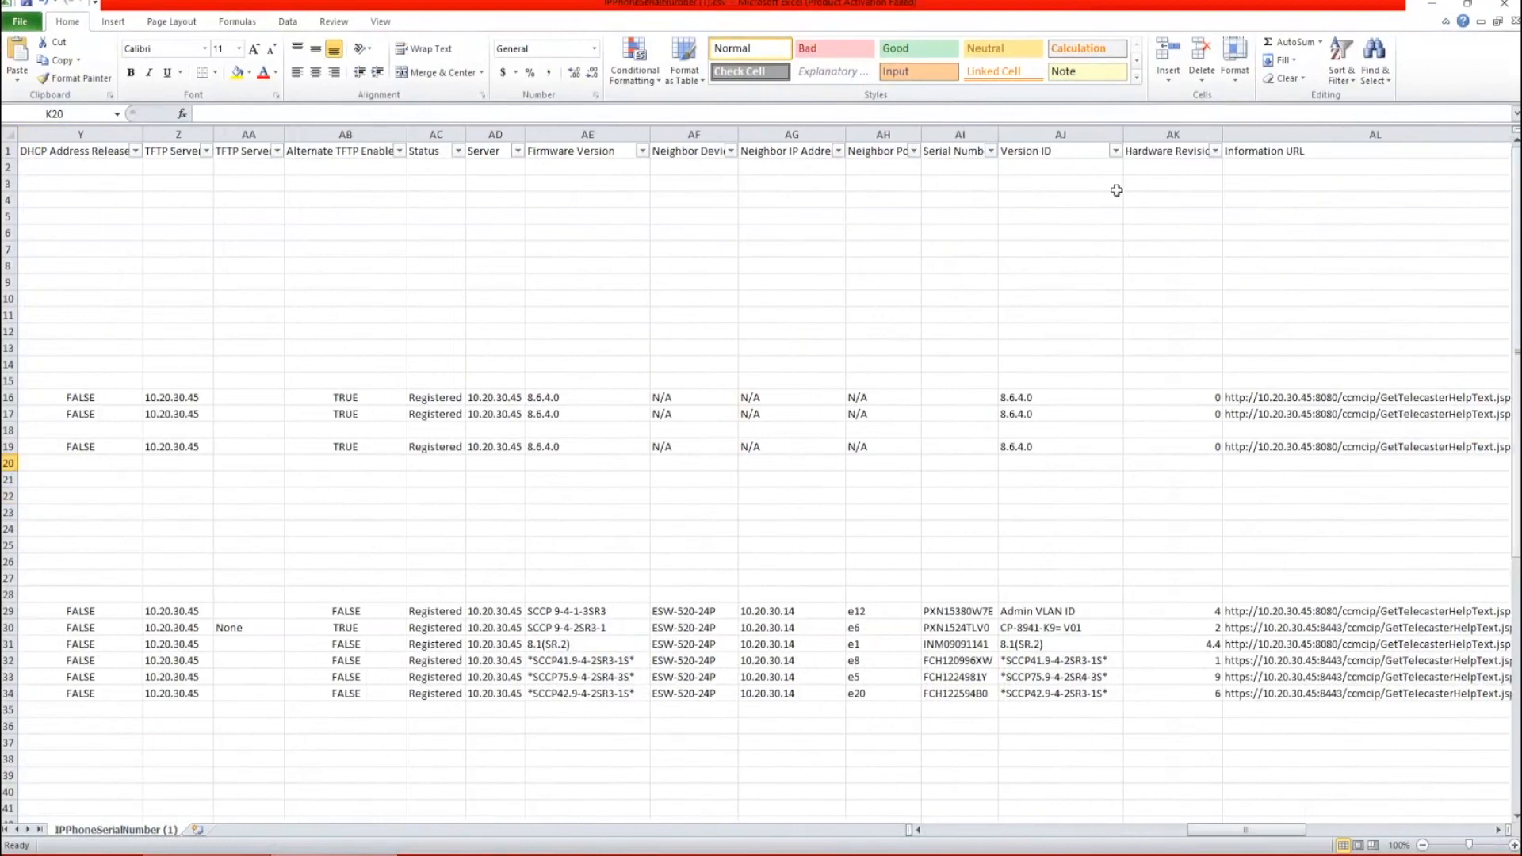
Highlight the Version ID and Hardware Revision columns of the phone export for inspection.
{"action": "left_click", "coordinate": [1073, 134]}
{"action": "left_click_drag", "start_coordinate": [1131, 133], "coordinate": [1175, 350]}
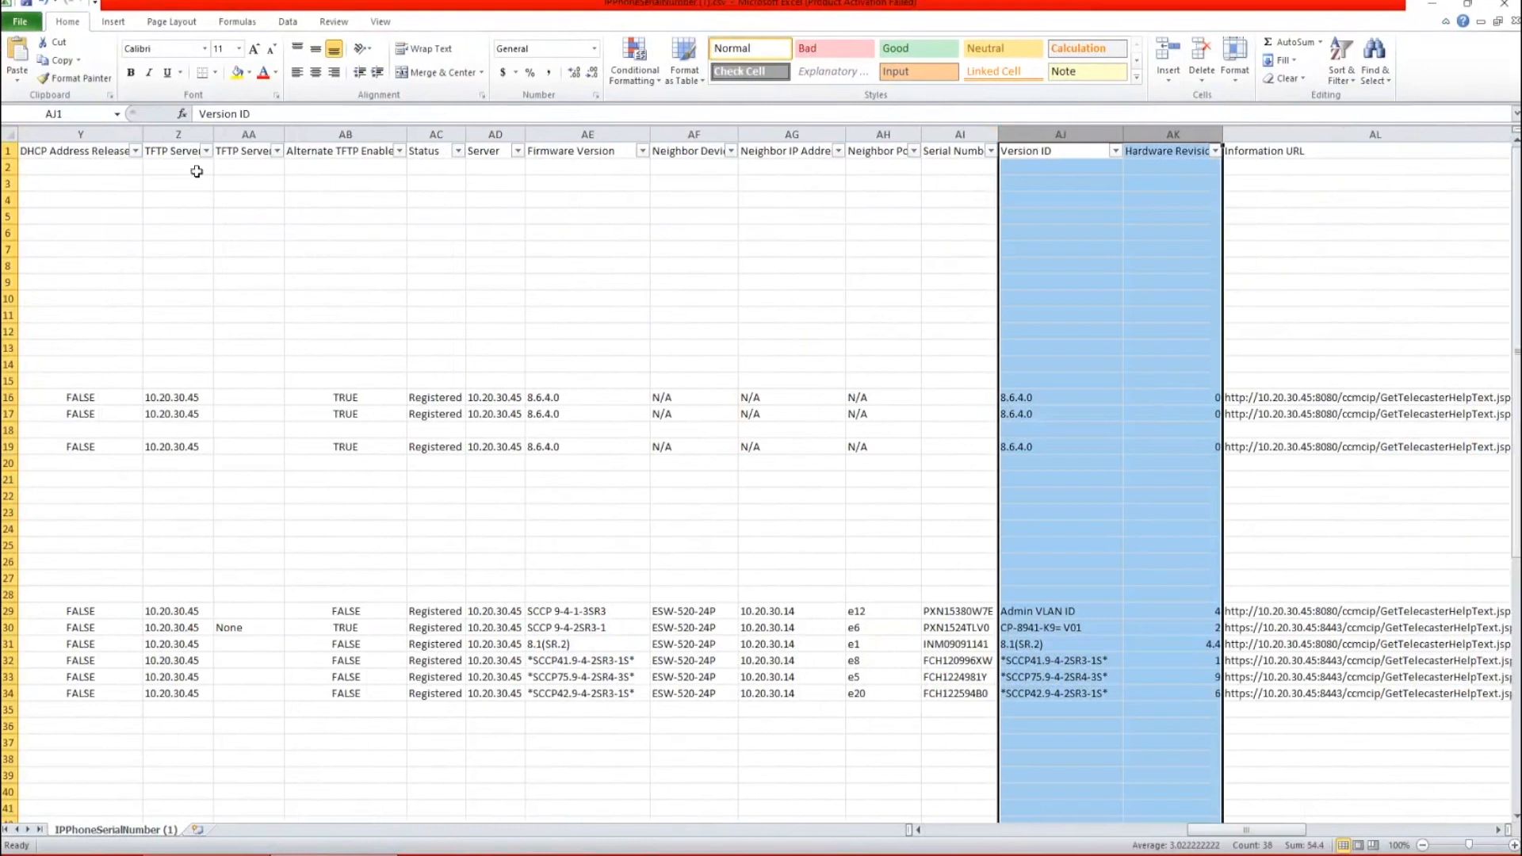
{"action": "left_click", "coordinate": [1097, 235]}
Filter the Version ID column to exclude blank entries.
{"action": "left_click", "coordinate": [1116, 151]}
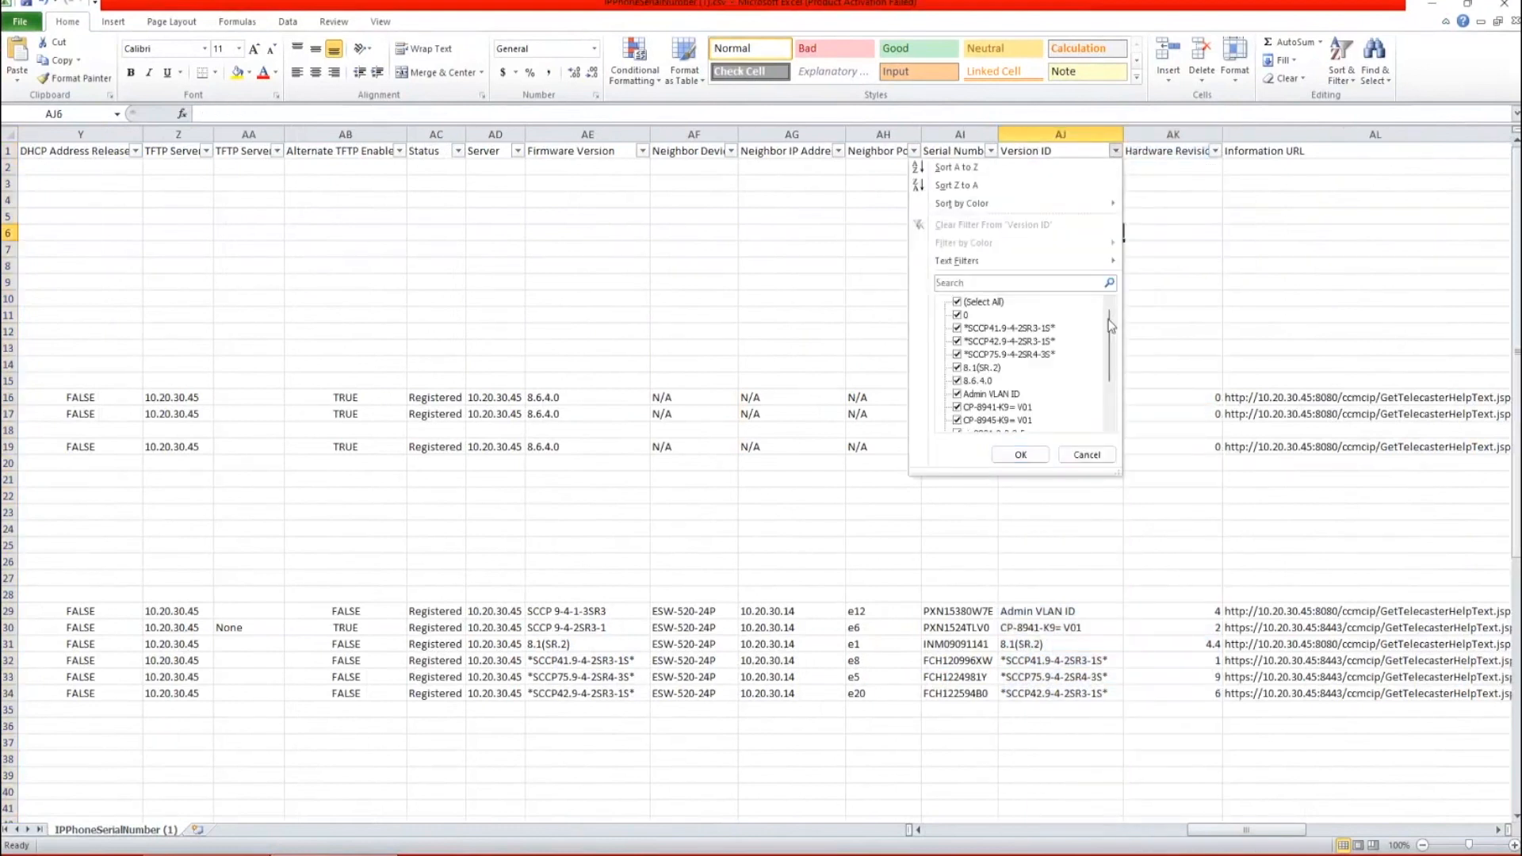
{"action": "left_click_drag", "start_coordinate": [1110, 325], "coordinate": [1111, 392]}
{"action": "left_click", "coordinate": [957, 420]}
{"action": "left_click", "coordinate": [1020, 454]}
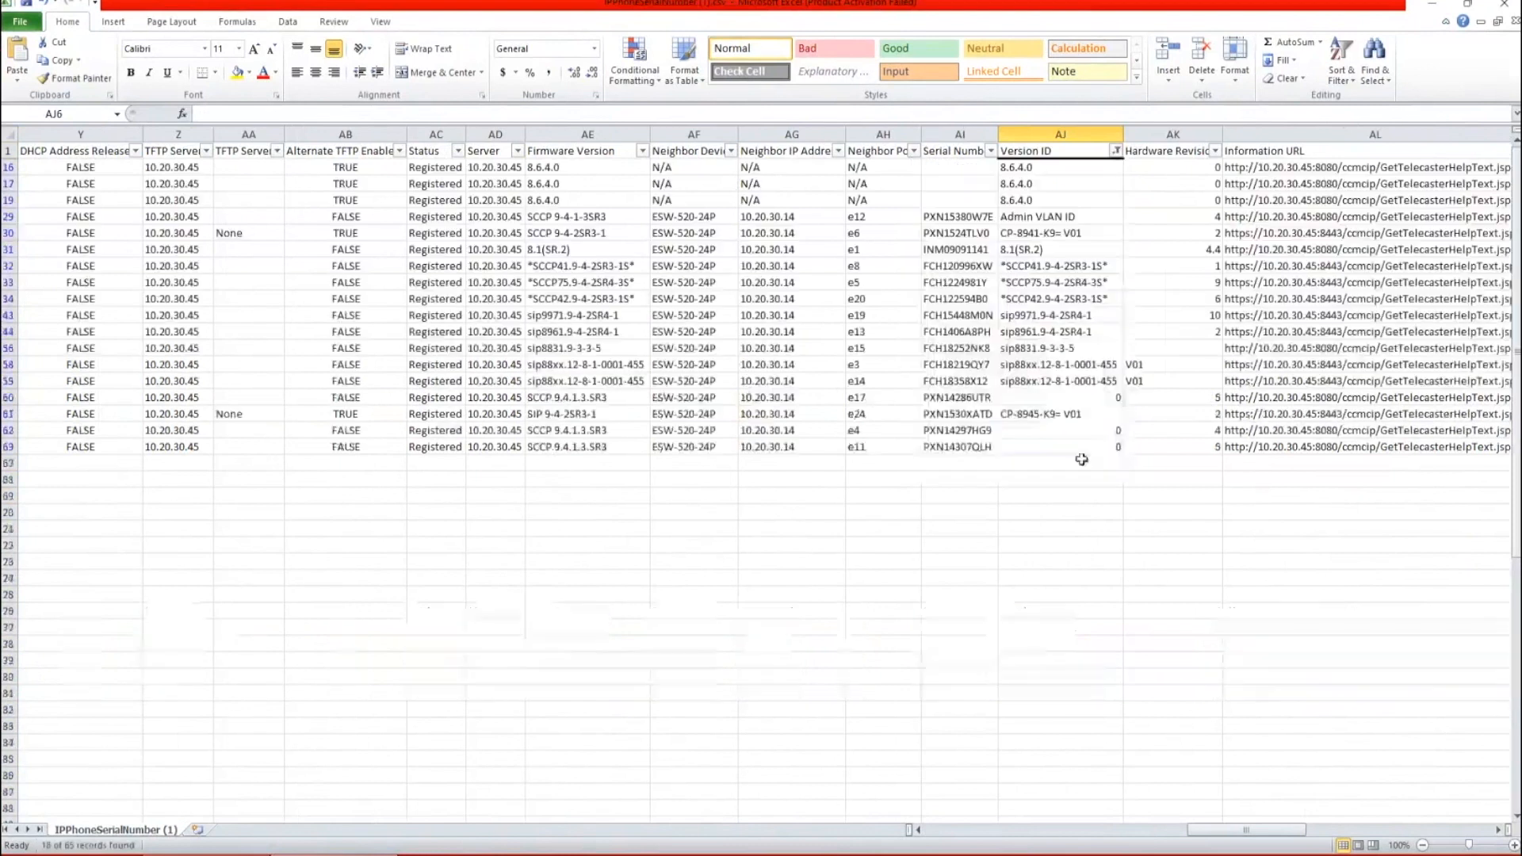
Examine the filtered Version ID and Hardware Revision values, and return to the As-Built Reporting page in Variphy Insight.
{"action": "left_click_drag", "start_coordinate": [1048, 168], "coordinate": [1063, 435]}
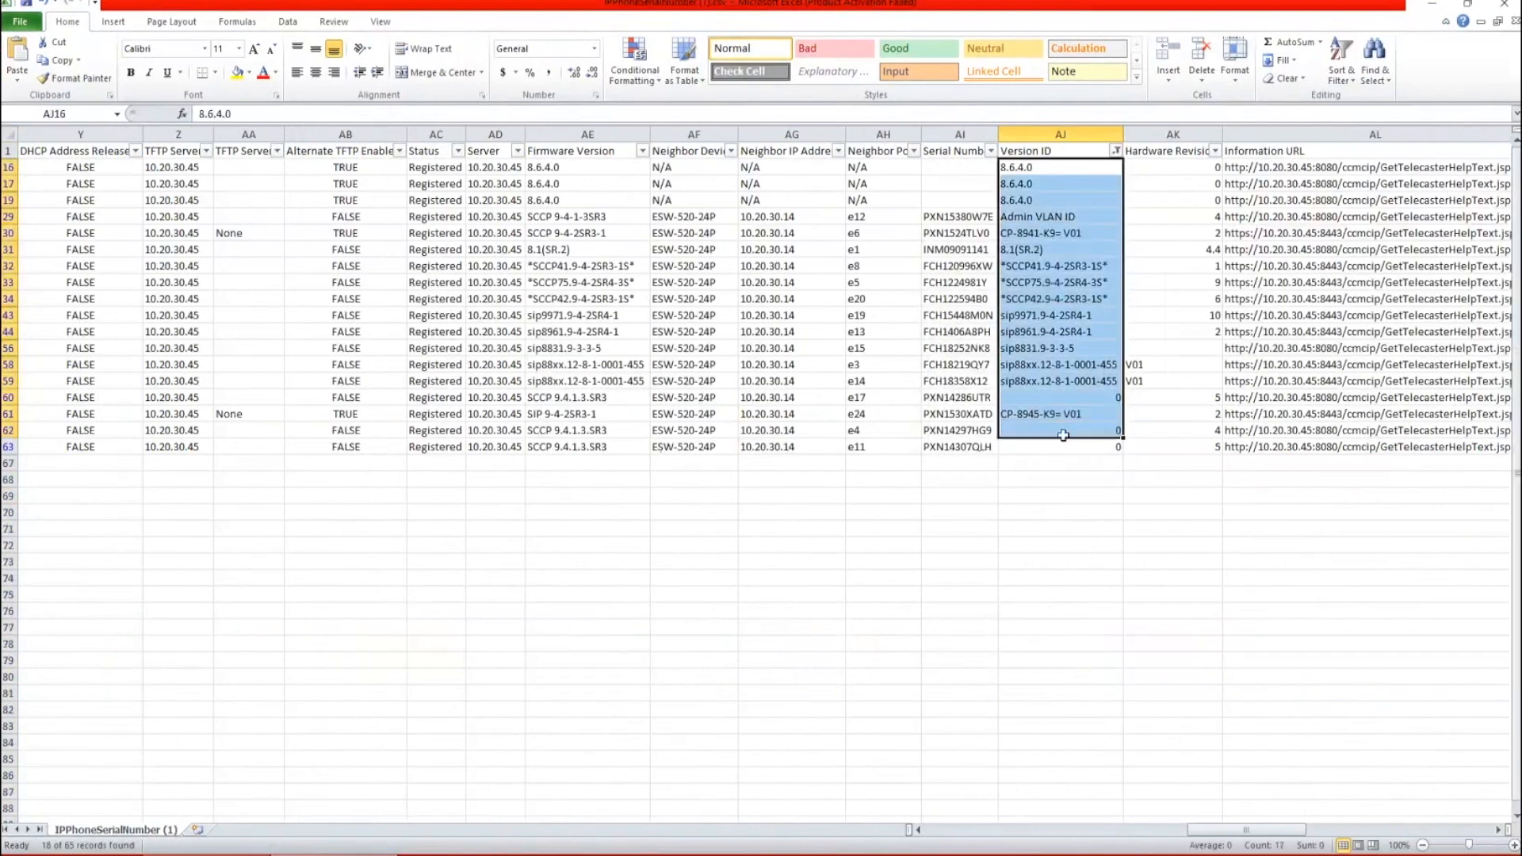
{"action": "left_click_drag", "start_coordinate": [1170, 169], "coordinate": [1097, 447]}
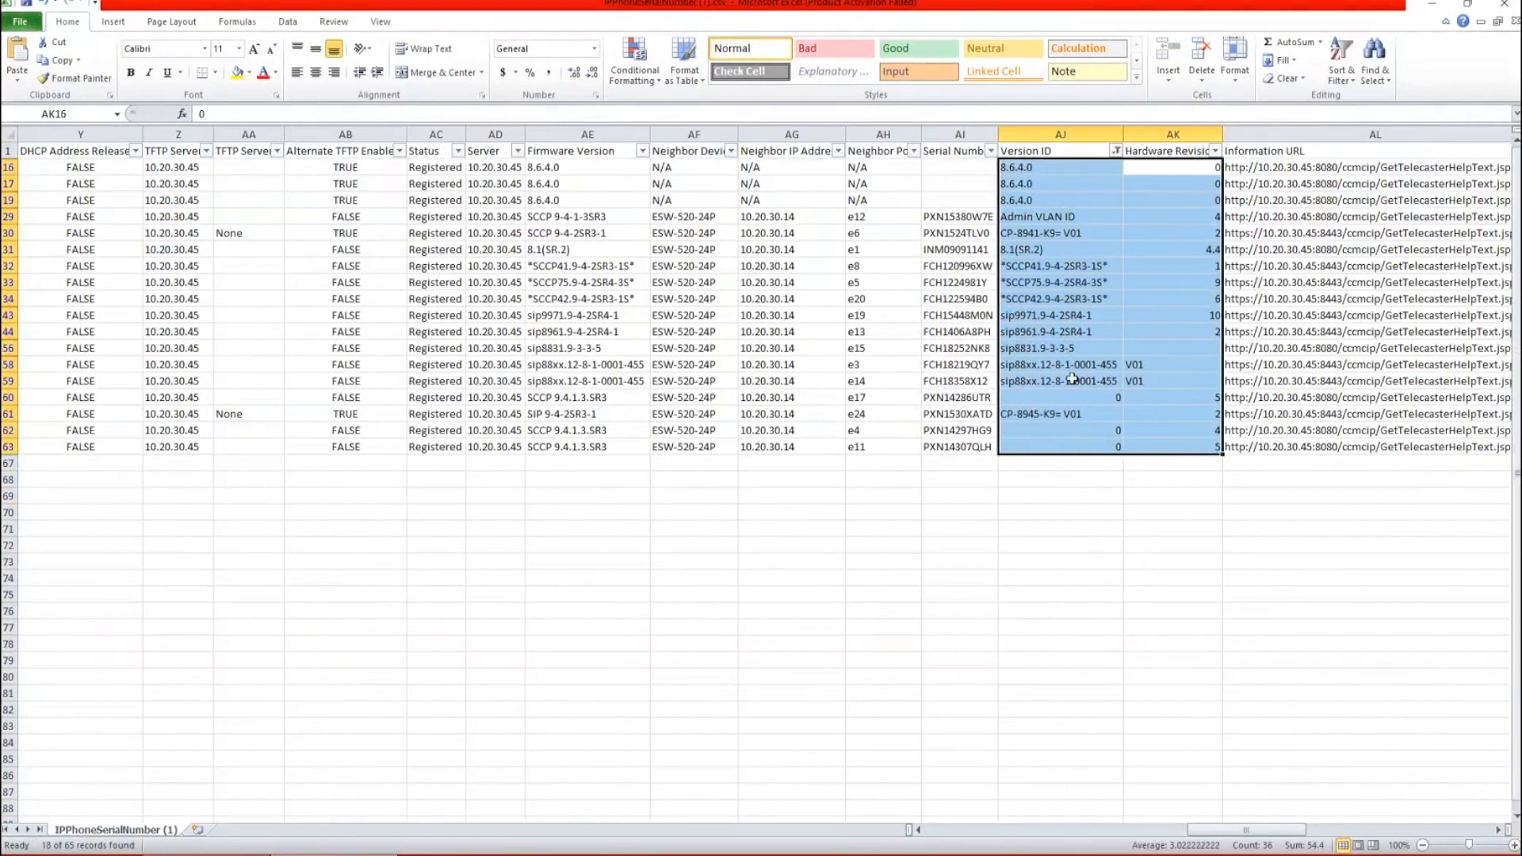
{"action": "left_click", "coordinate": [1082, 321]}
{"action": "left_click_drag", "start_coordinate": [1076, 153], "coordinate": [1149, 443]}
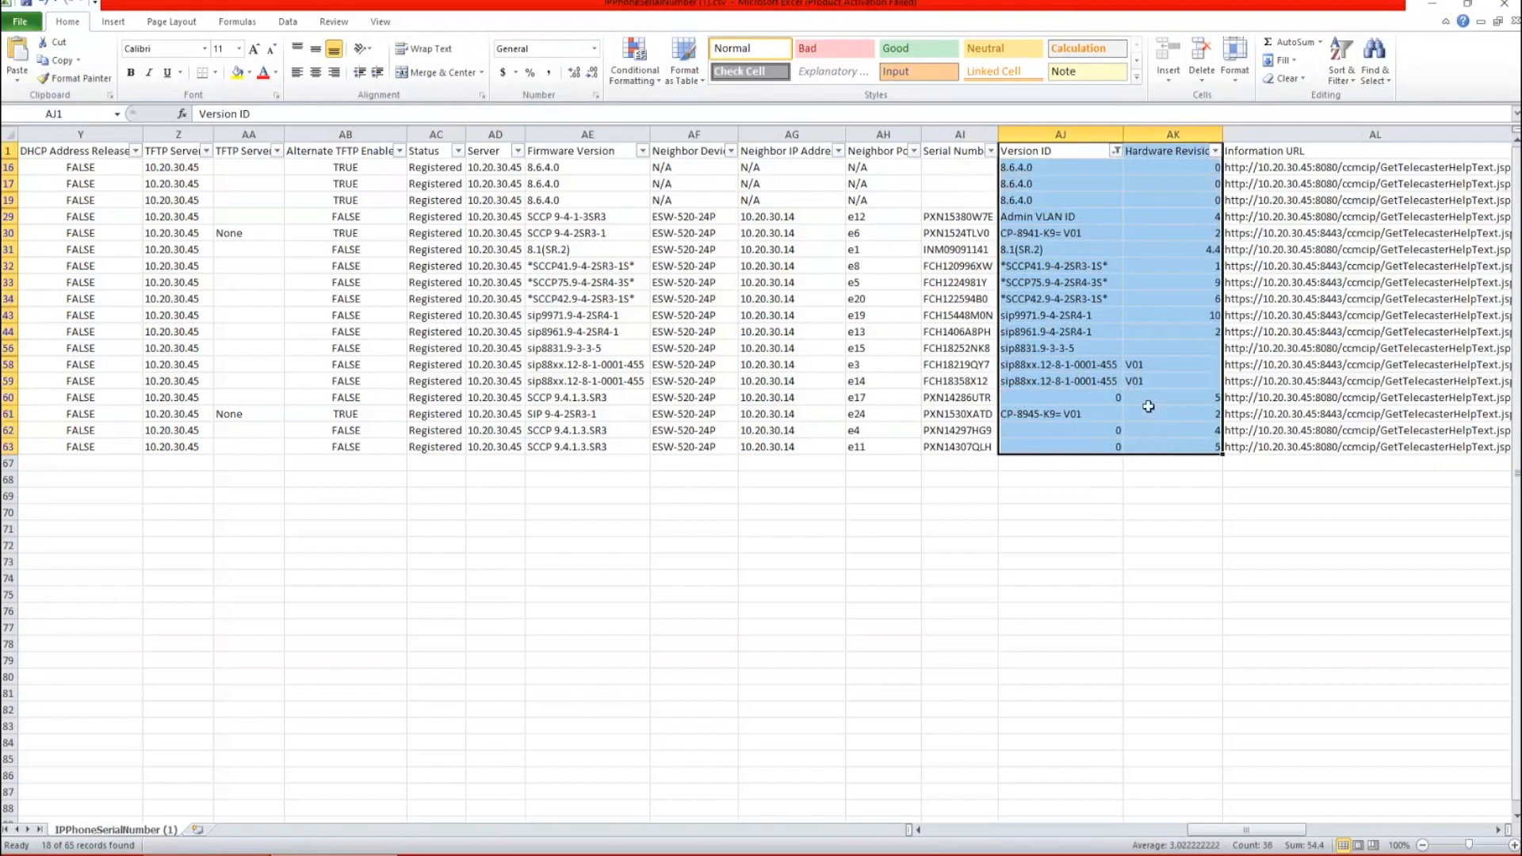
{"action": "left_click", "coordinate": [1173, 316]}
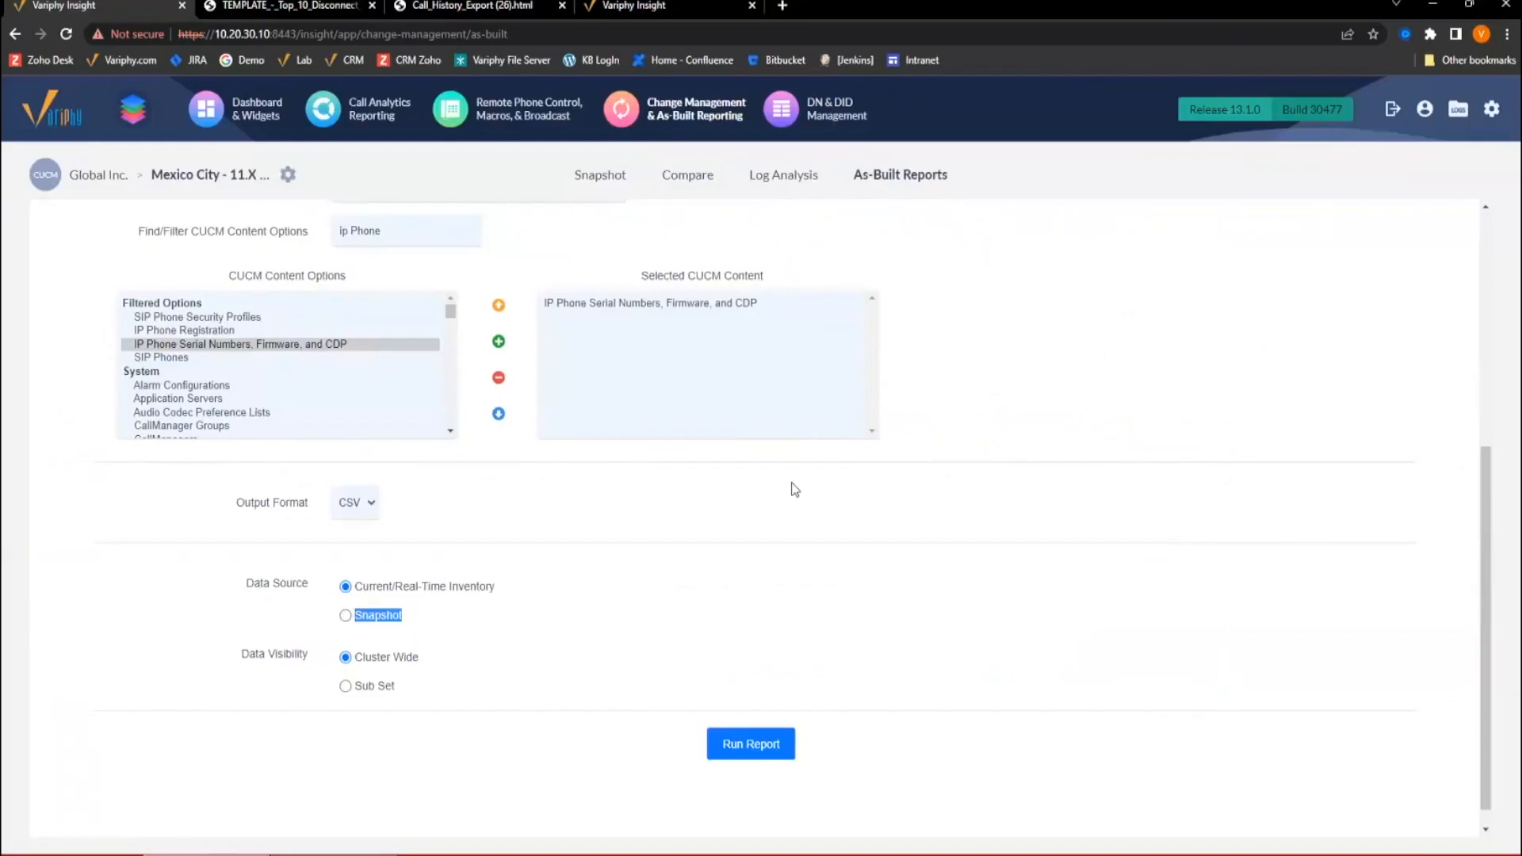
{"action": "scroll", "coordinate": [1131, 350], "scroll_direction": "up", "scroll_amount": 5}
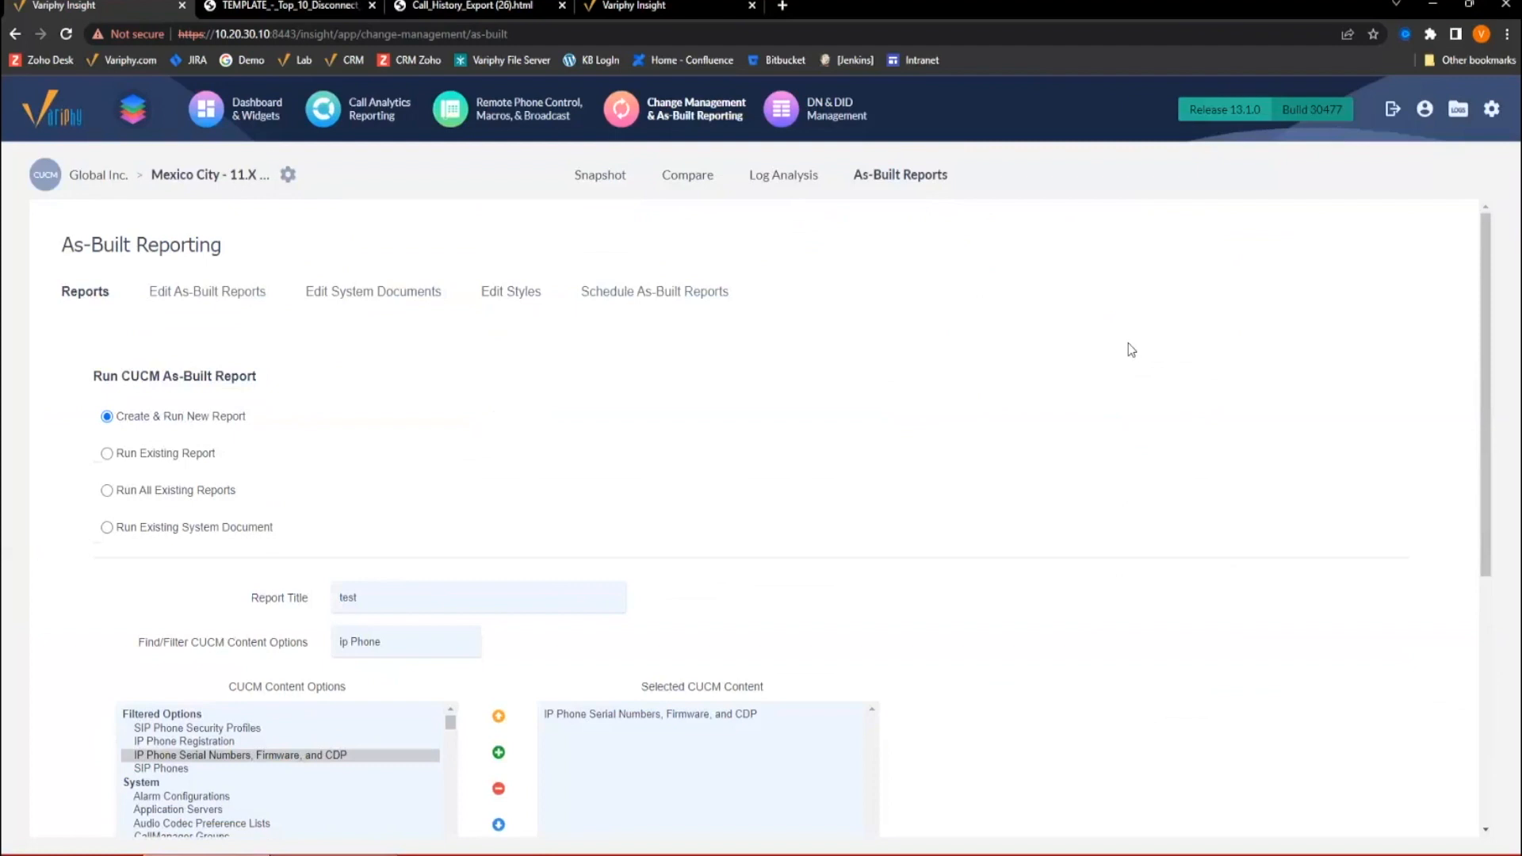